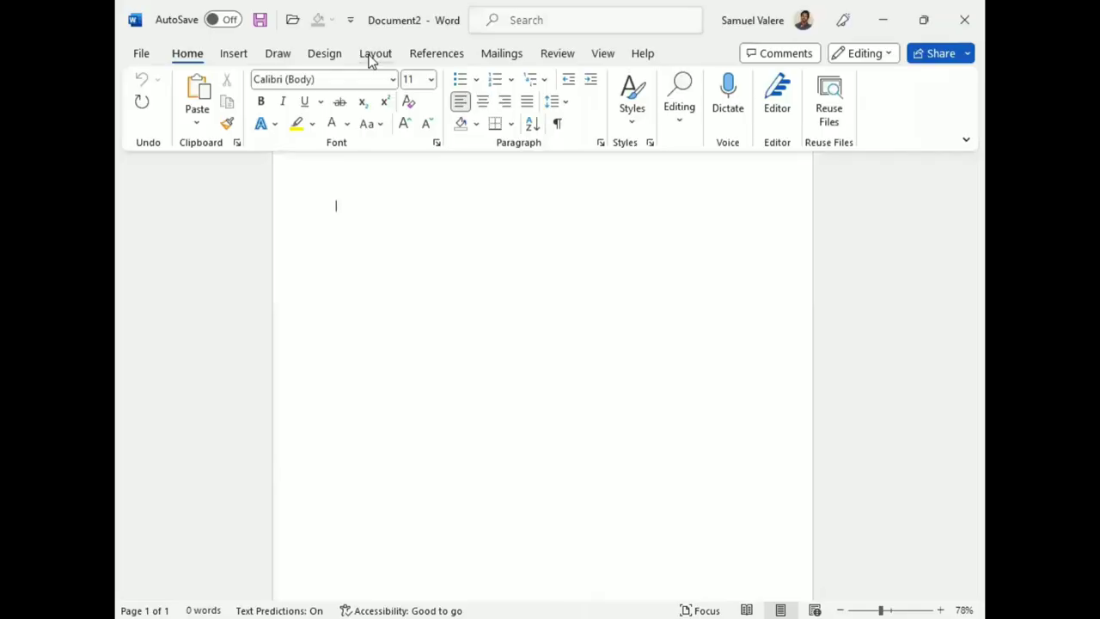
# Step: Set a custom paper size of 5 inches wide by 6 inches high
pyautogui.click(373, 55)
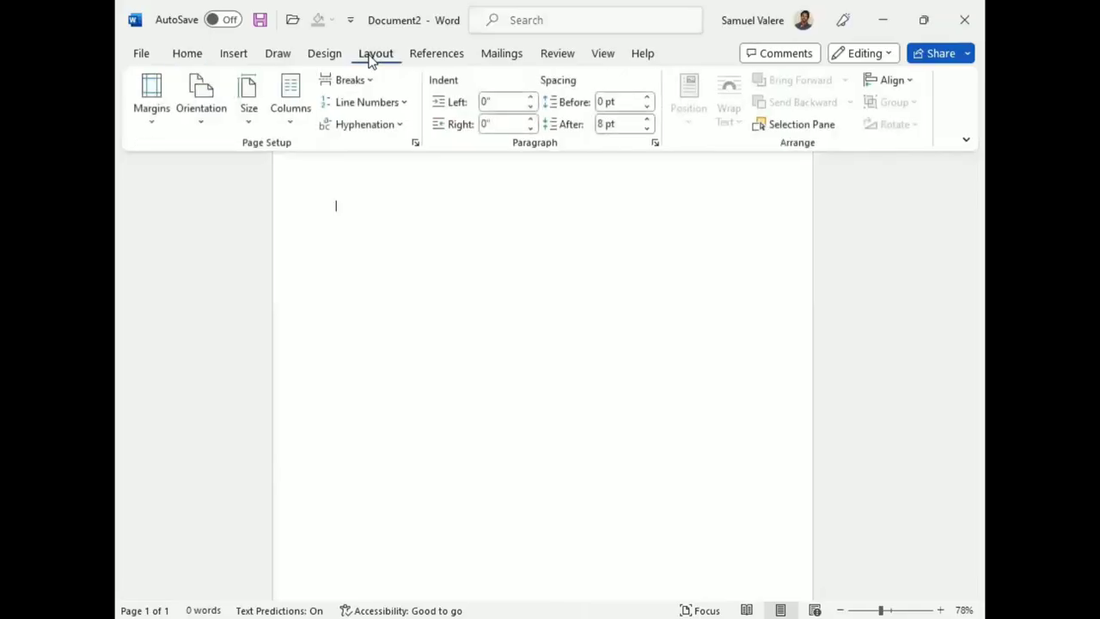
pyautogui.click(251, 117)
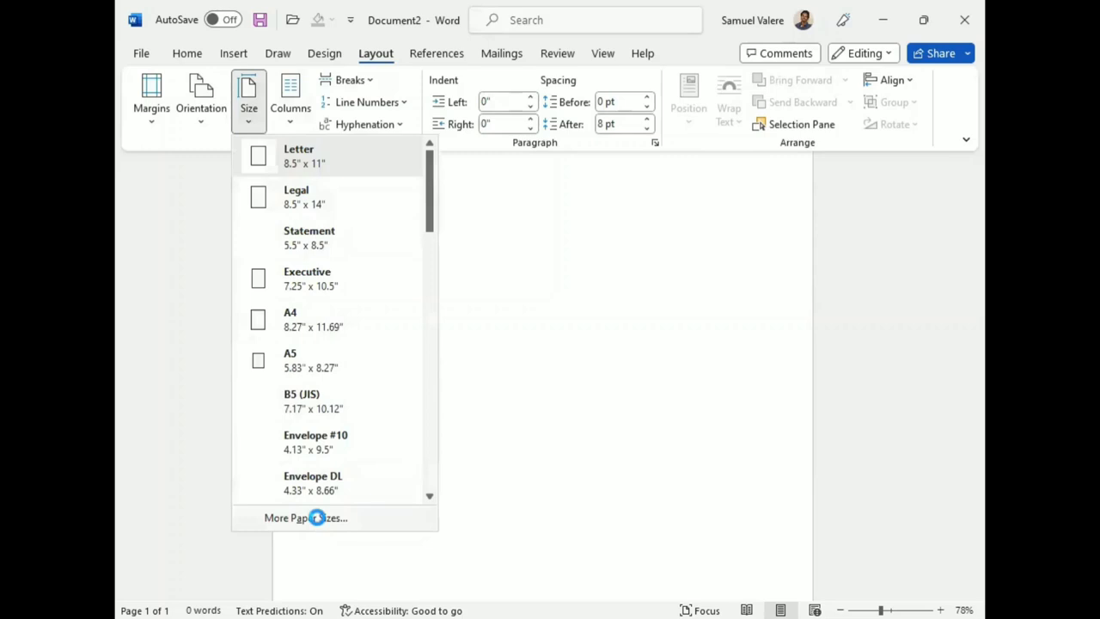
pyautogui.click(318, 518)
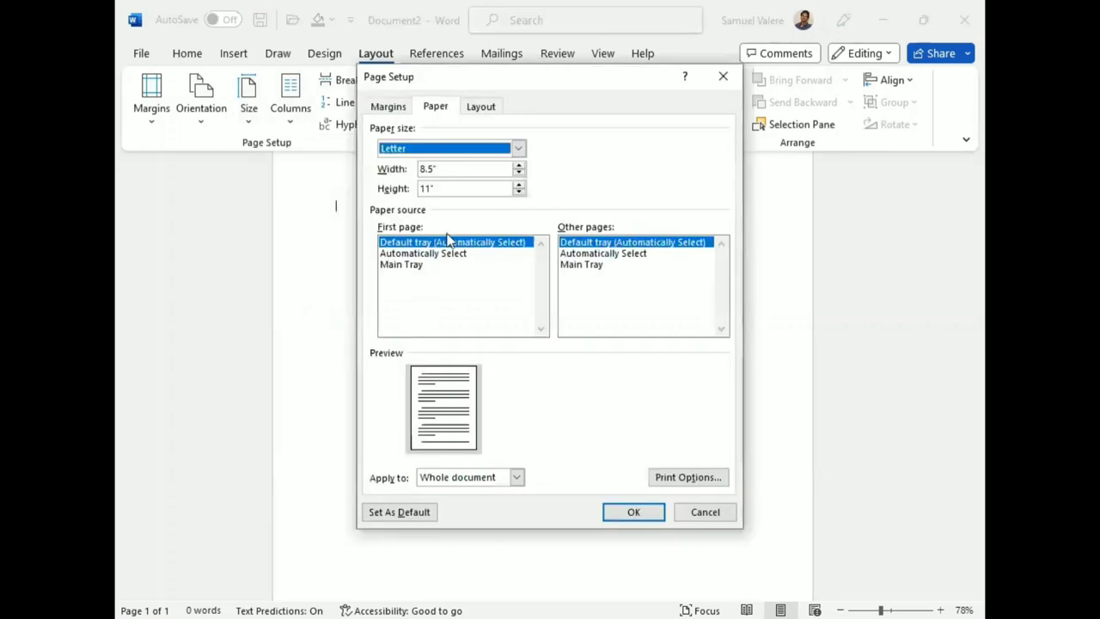
pyautogui.click(428, 169)
pyautogui.press('BackSpace')
pyautogui.press('BackSpace')
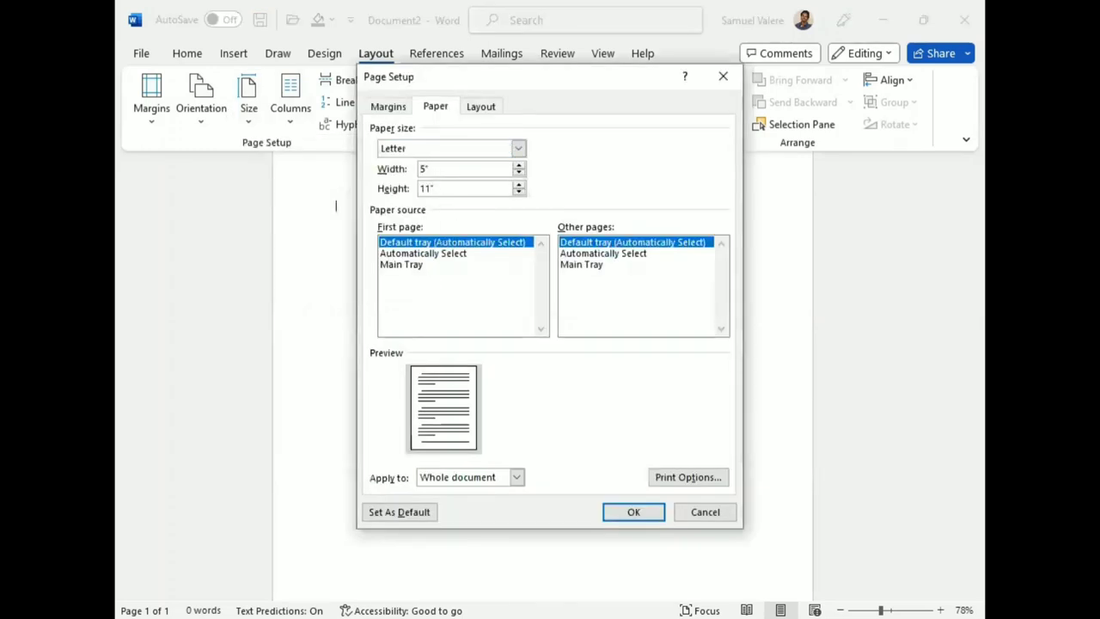
pyautogui.click(428, 188)
pyautogui.write('6')
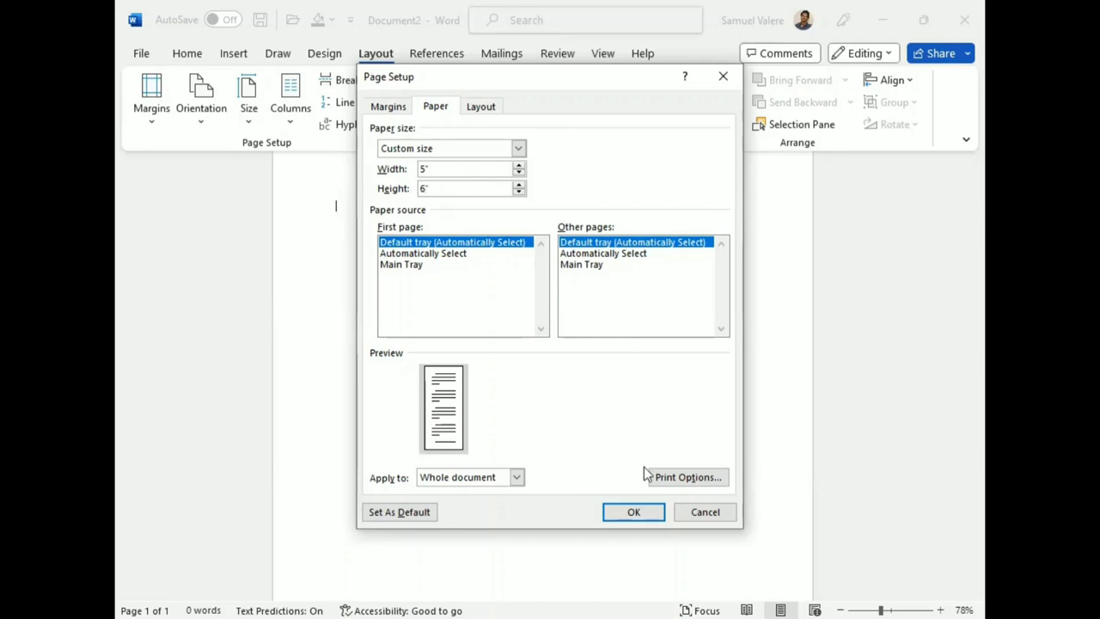
pyautogui.click(633, 512)
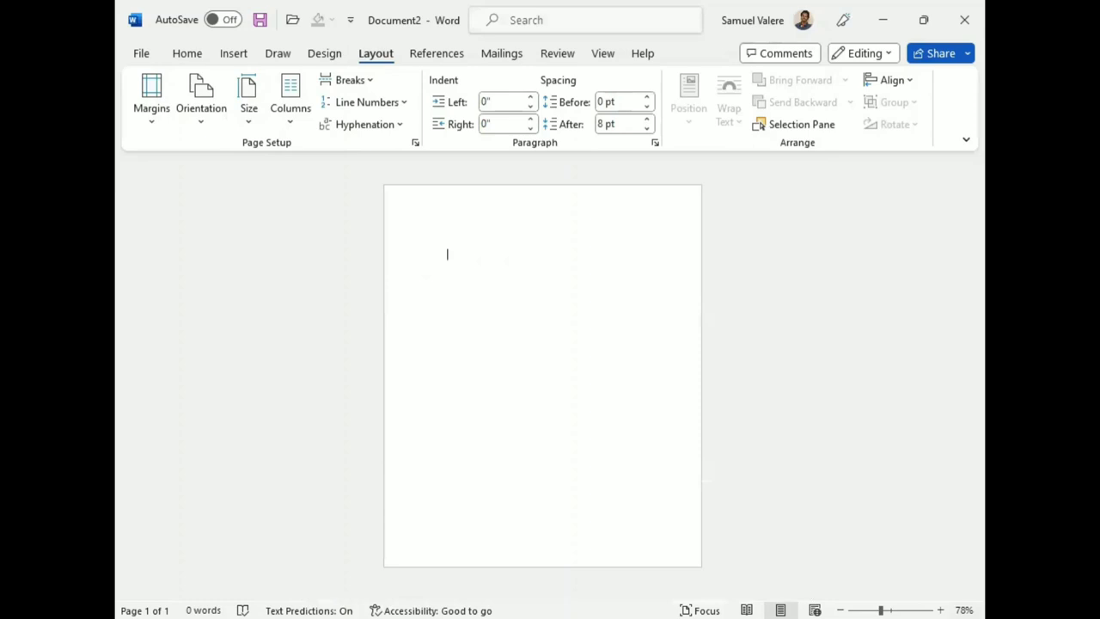
# Step: Set the zoom to Whole page
pyautogui.click(963, 610)
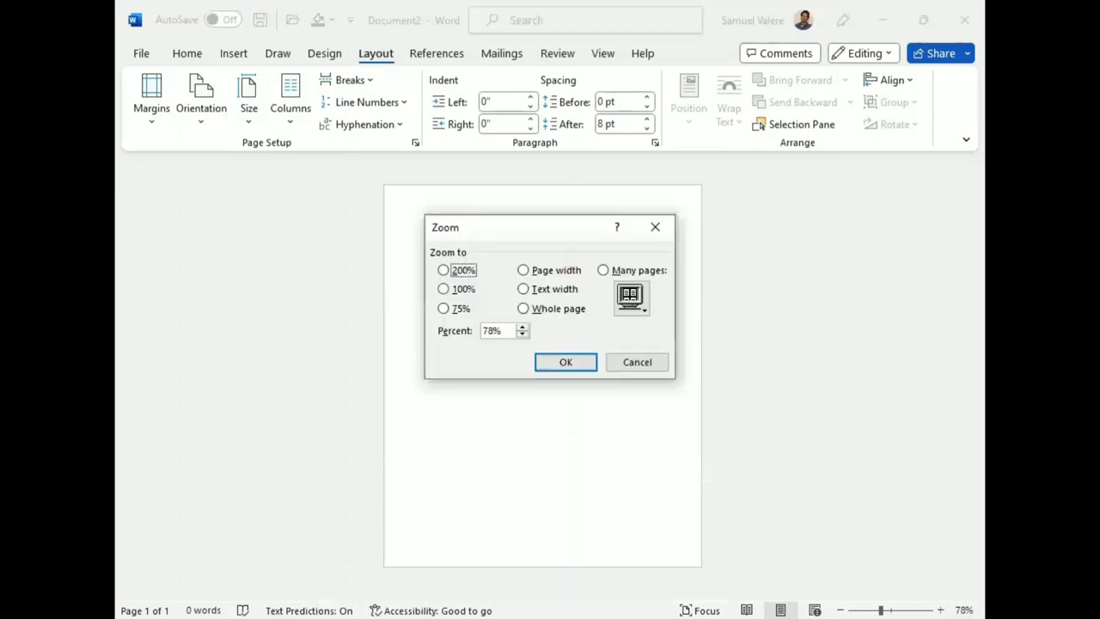
pyautogui.click(523, 309)
pyautogui.click(566, 364)
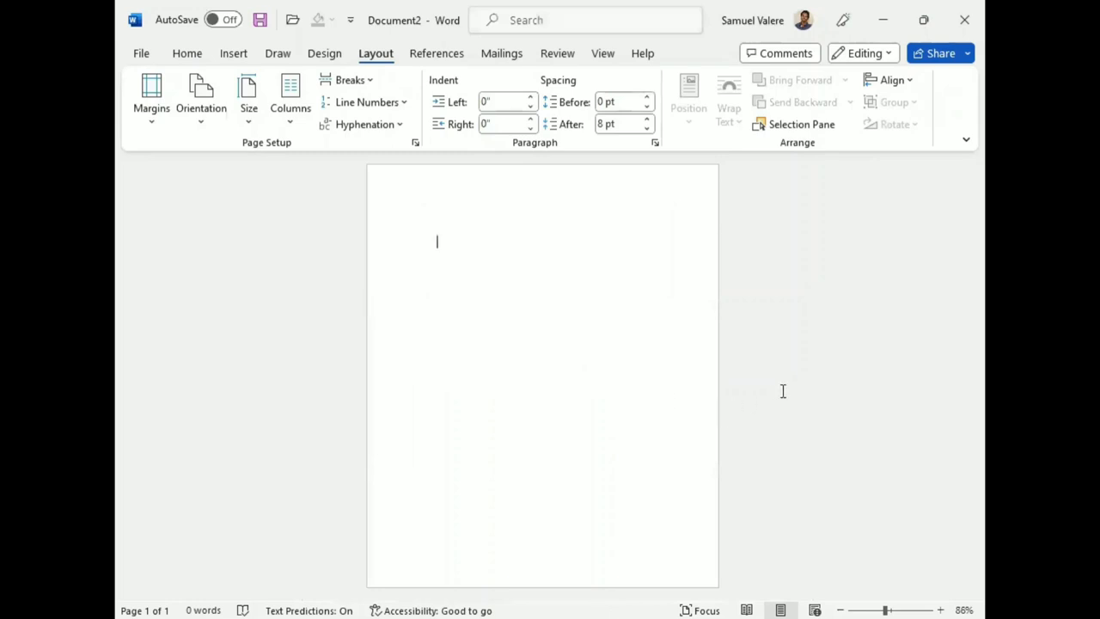
# Step: Insert picture P from folder 2 on this device
pyautogui.click(234, 53)
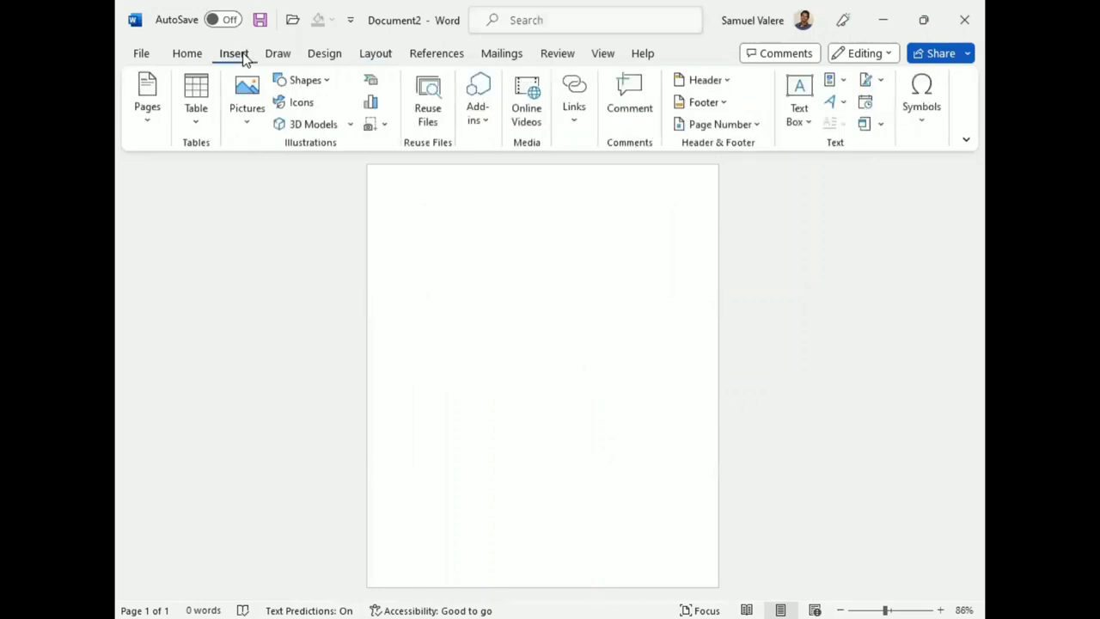
pyautogui.click(251, 123)
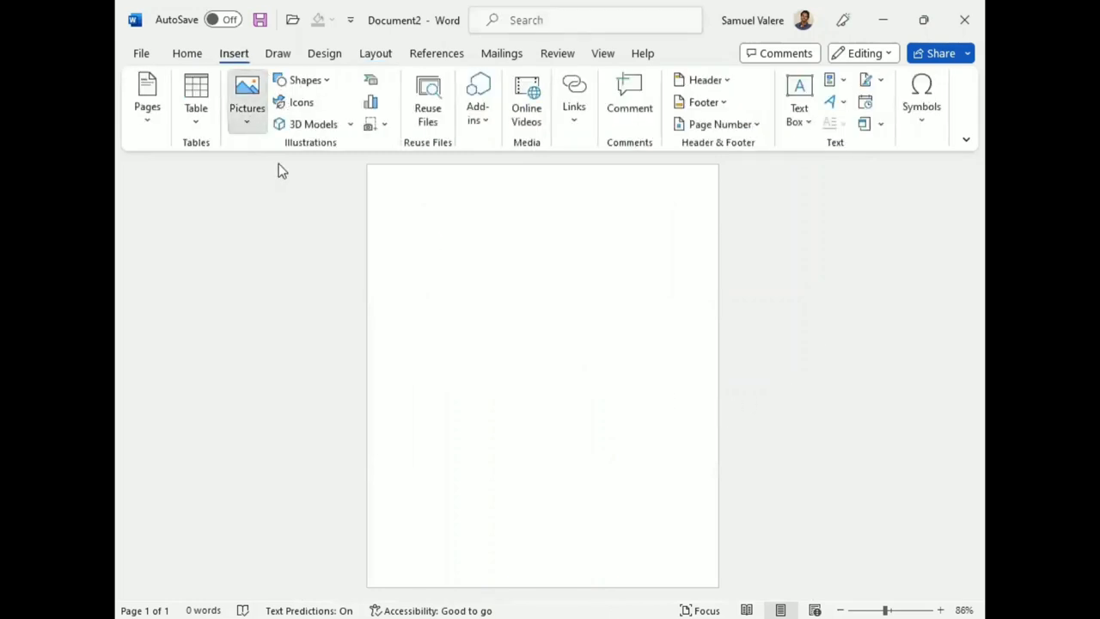
pyautogui.click(307, 175)
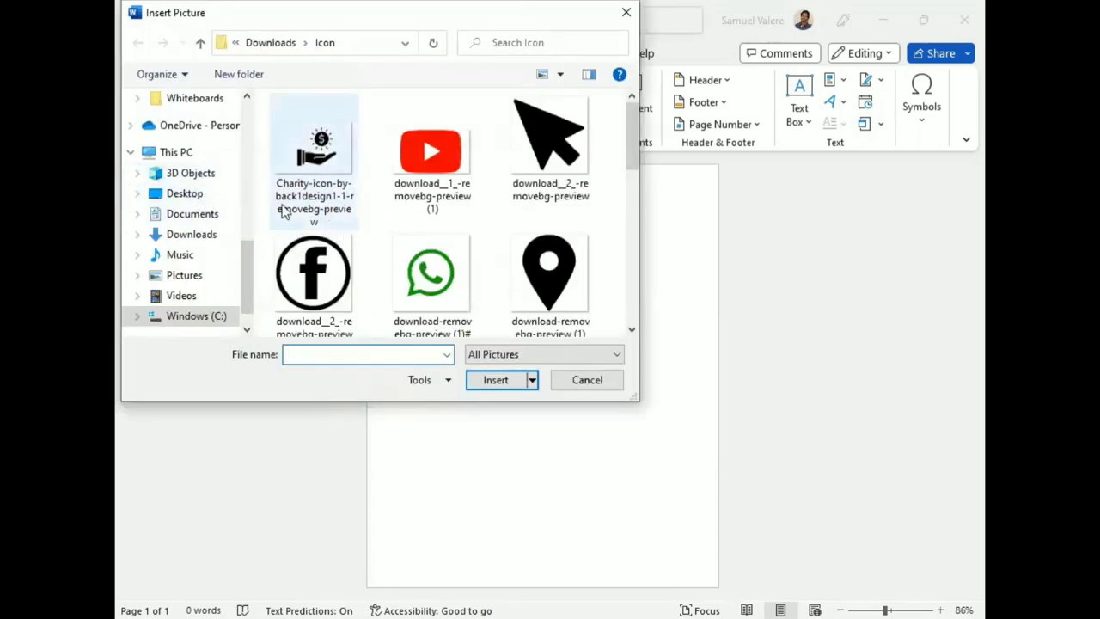
pyautogui.scroll(1, 191, 214)
pyautogui.scroll(4, 197, 213)
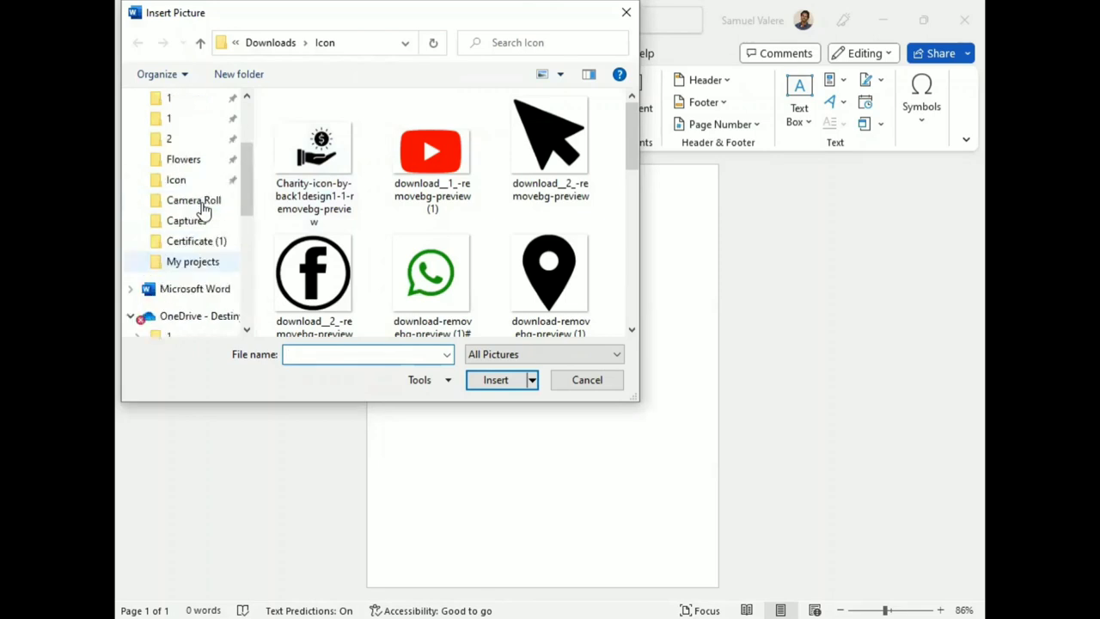
pyautogui.click(170, 142)
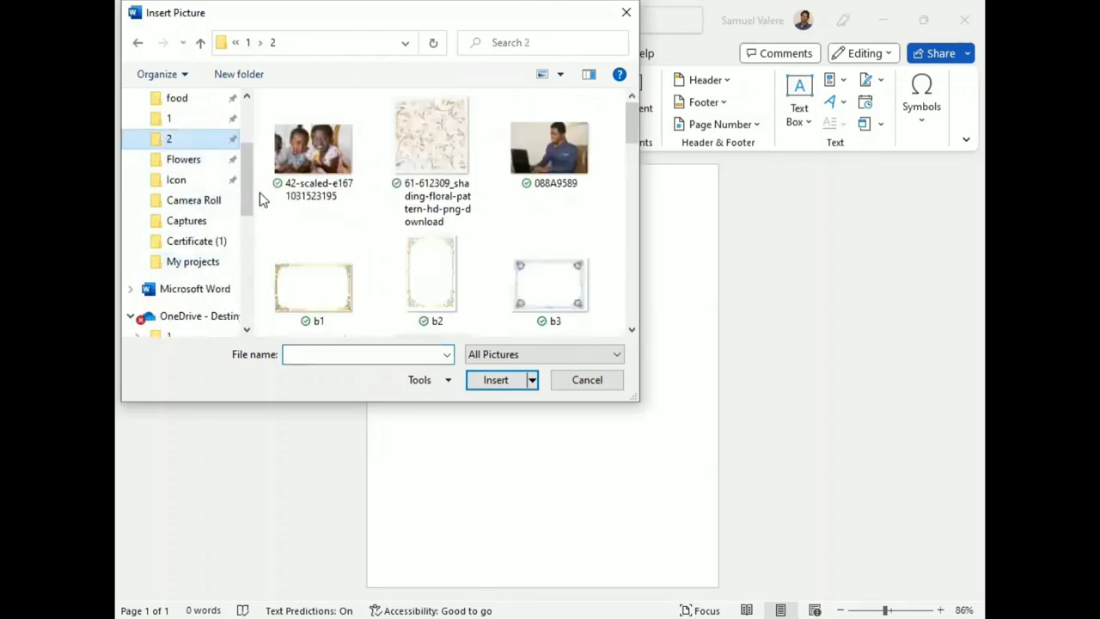
pyautogui.scroll(-5, 525, 243)
pyautogui.scroll(-3, 519, 225)
pyautogui.scroll(-3, 520, 228)
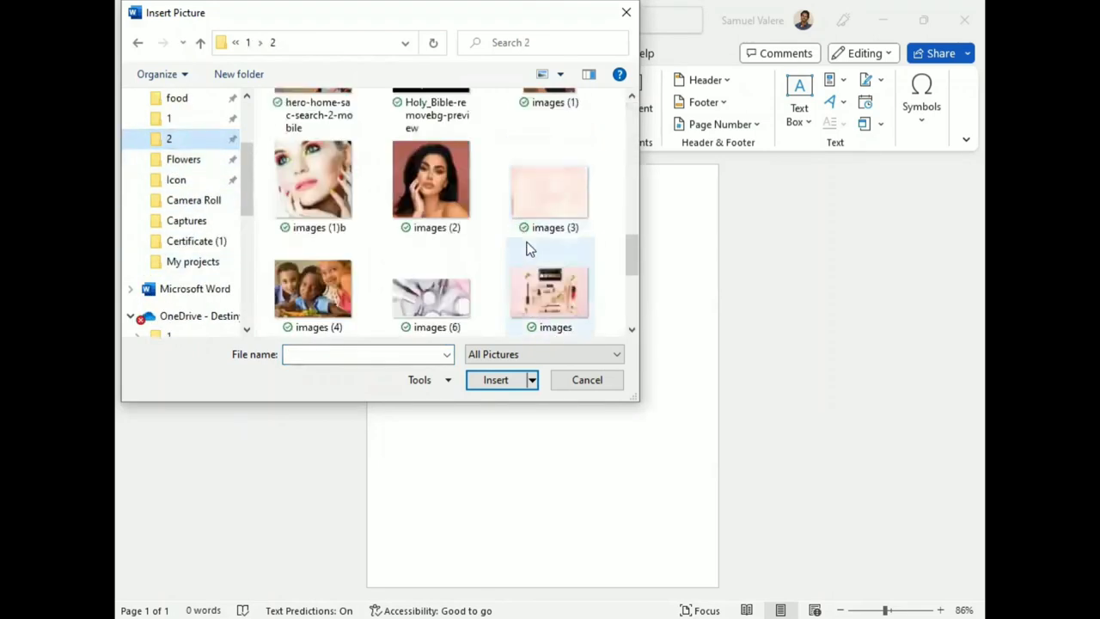
pyautogui.scroll(-3, 528, 245)
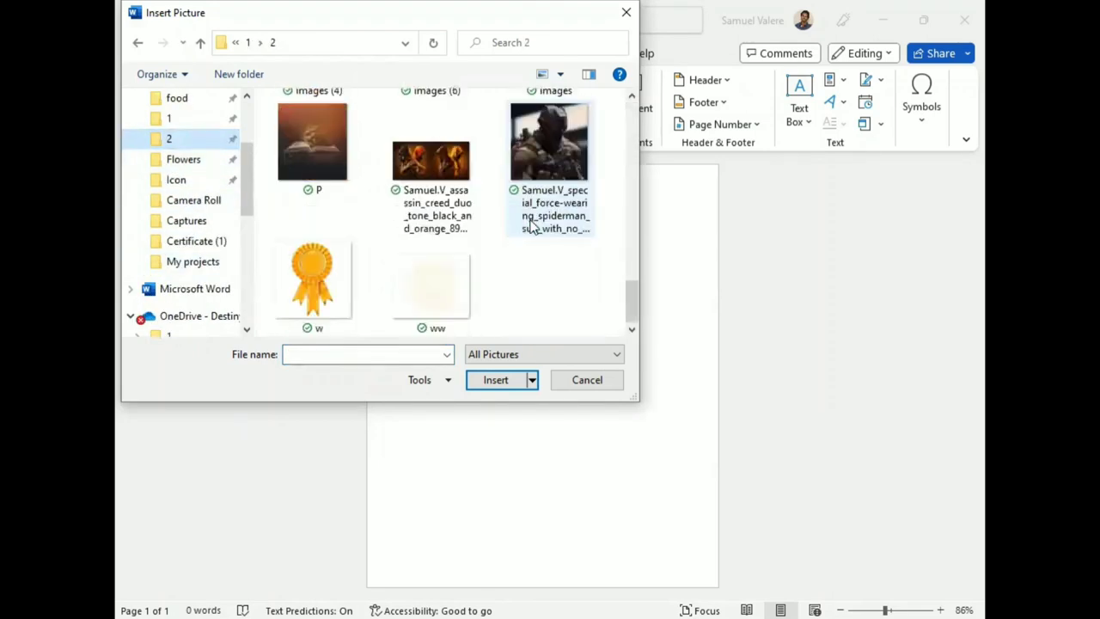
pyautogui.click(308, 137)
pyautogui.click(508, 386)
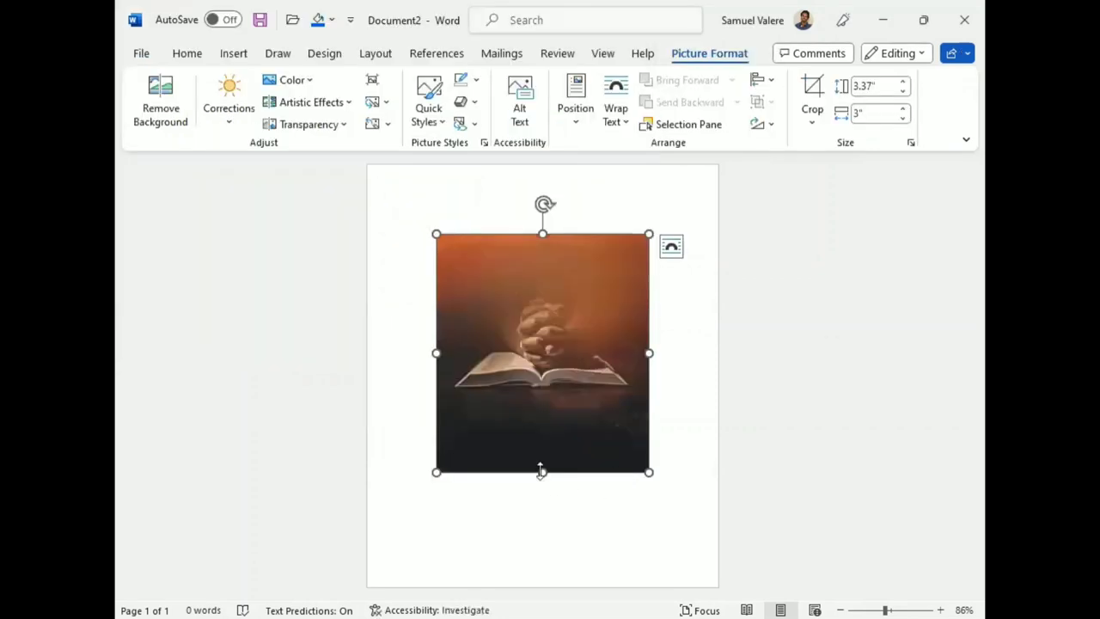
# Step: Float the picture and stretch it to every edge of the page
pyautogui.moveTo(543, 471); pyautogui.dragTo(540, 587)
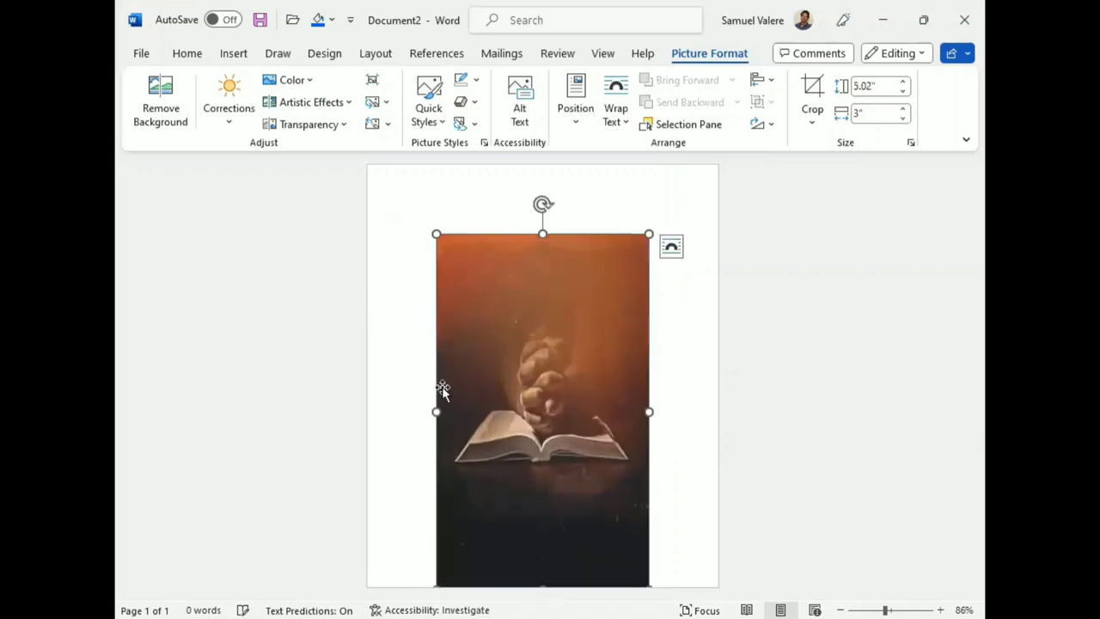
pyautogui.moveTo(437, 411); pyautogui.dragTo(383, 410)
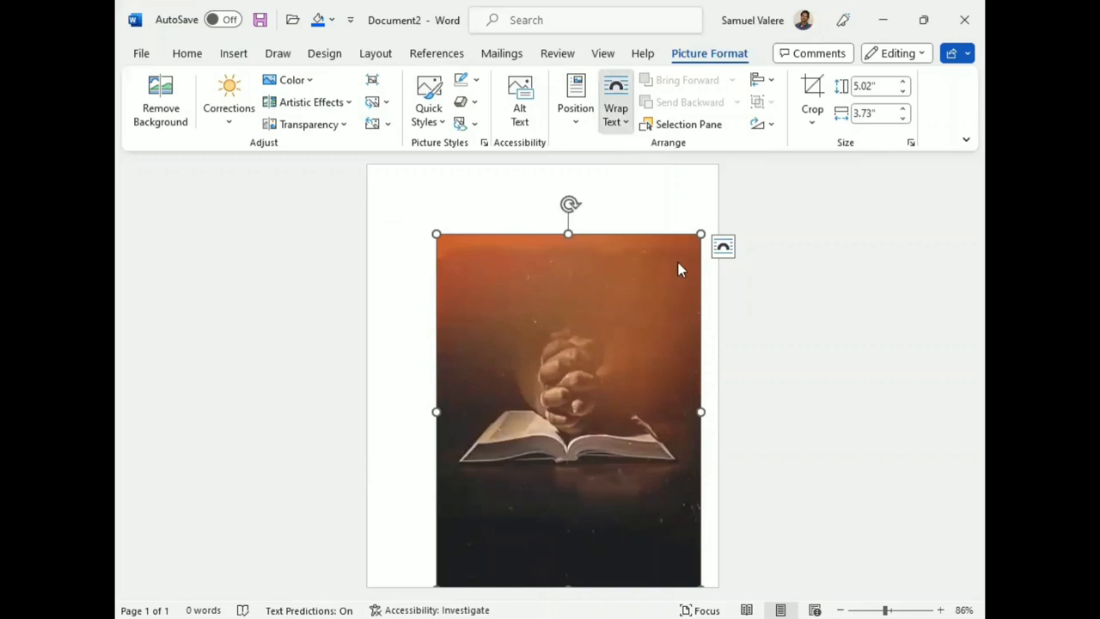
pyautogui.moveTo(701, 412); pyautogui.dragTo(720, 409)
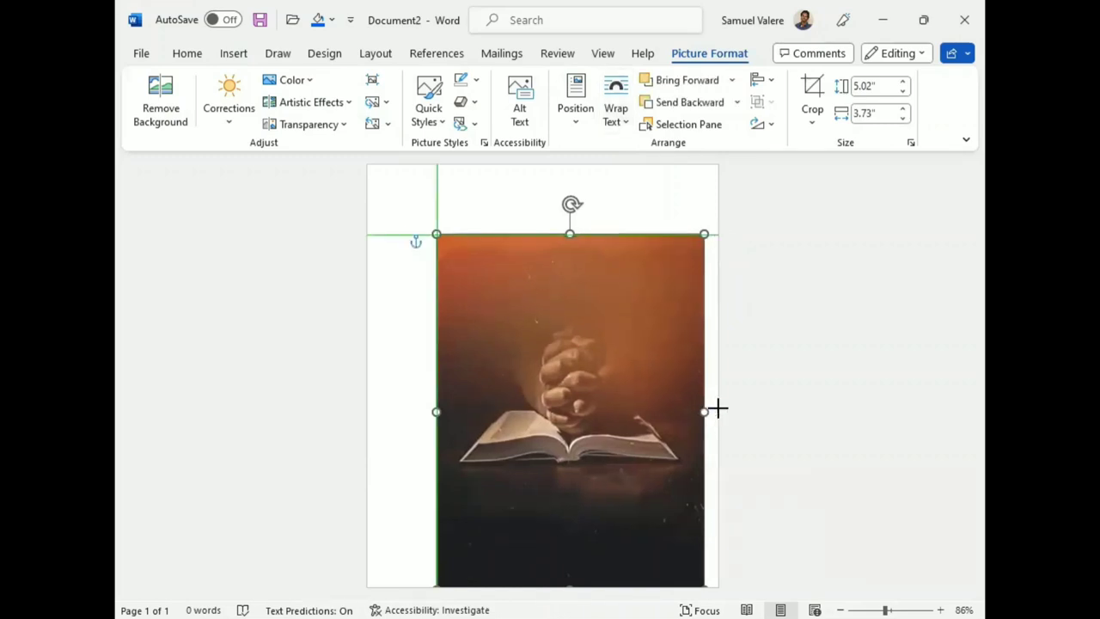
pyautogui.moveTo(437, 412); pyautogui.dragTo(367, 410)
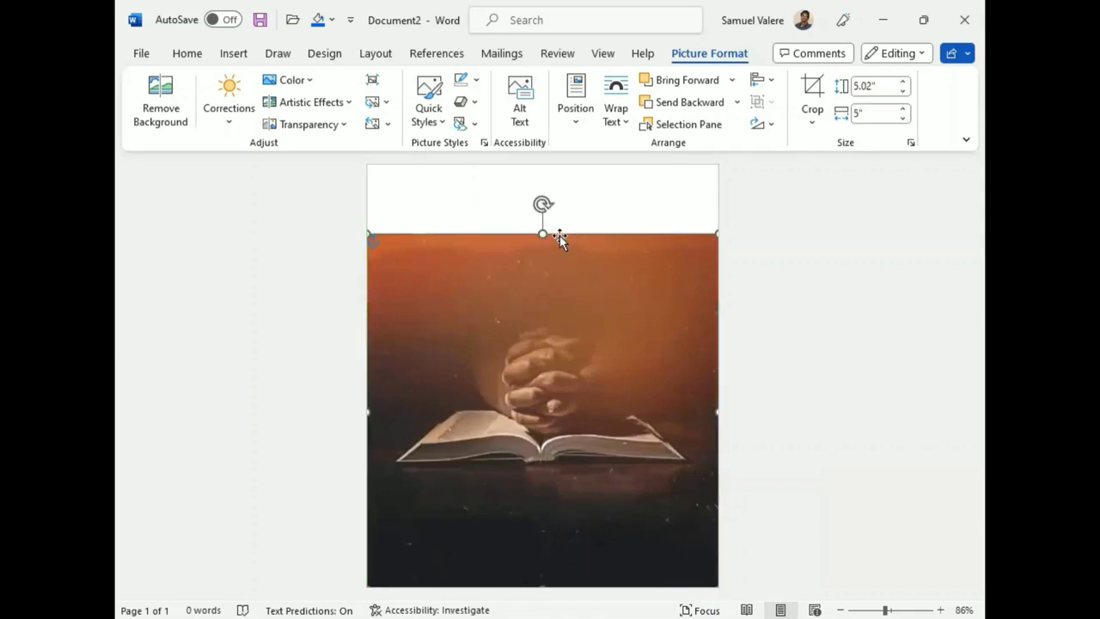
pyautogui.moveTo(543, 232); pyautogui.dragTo(552, 150)
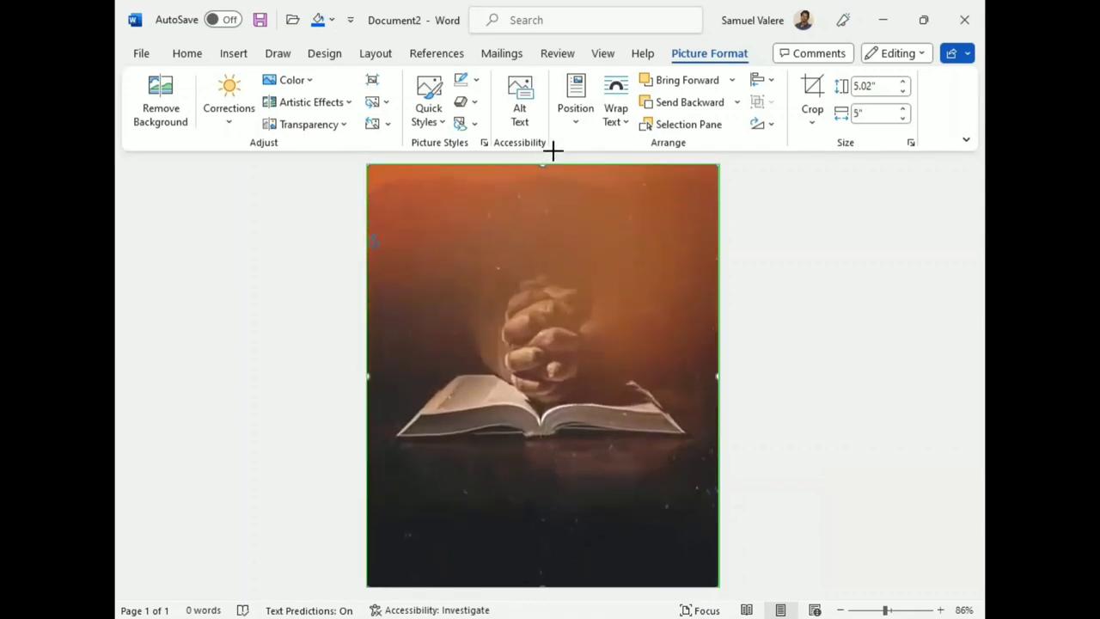
pyautogui.click(790, 309)
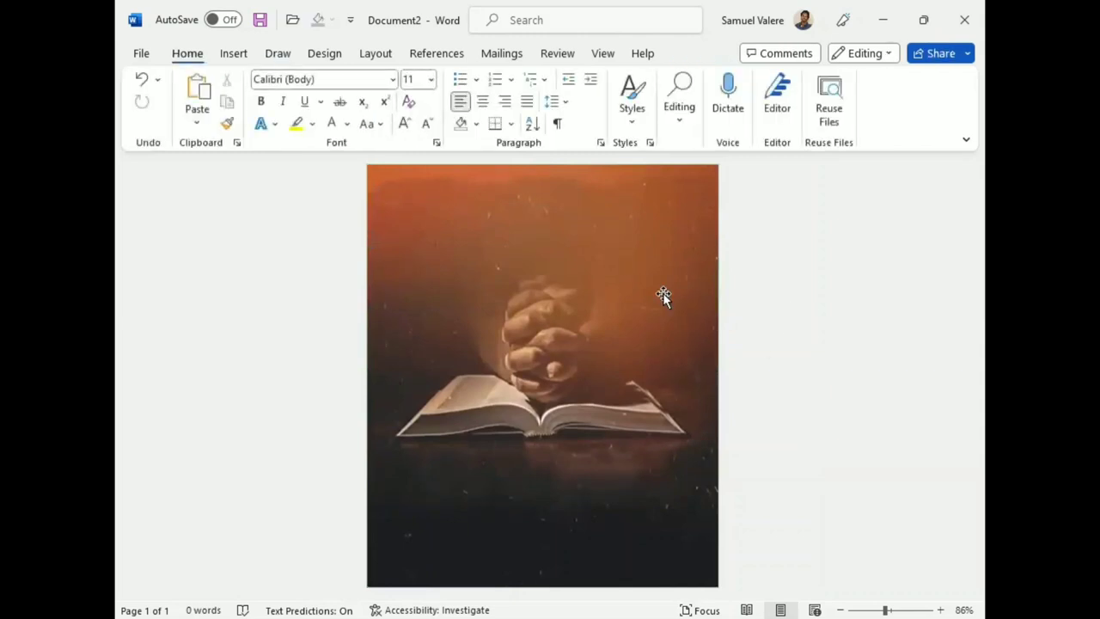
# Step: Draw a full-page rectangle with no outline and a bright blue fill
pyautogui.click(234, 55)
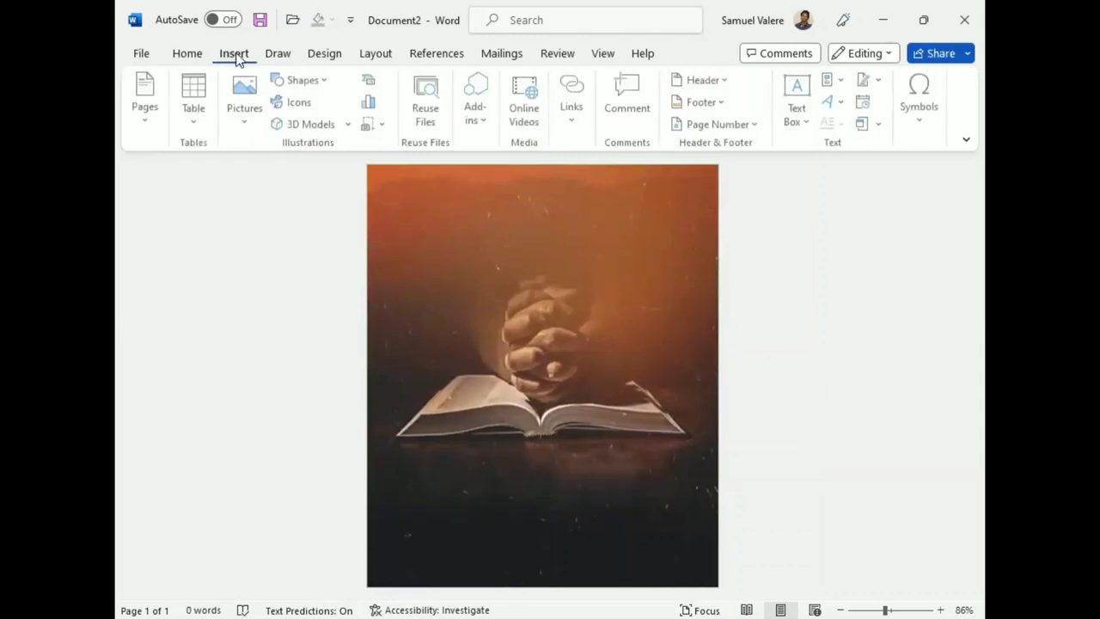
pyautogui.click(308, 81)
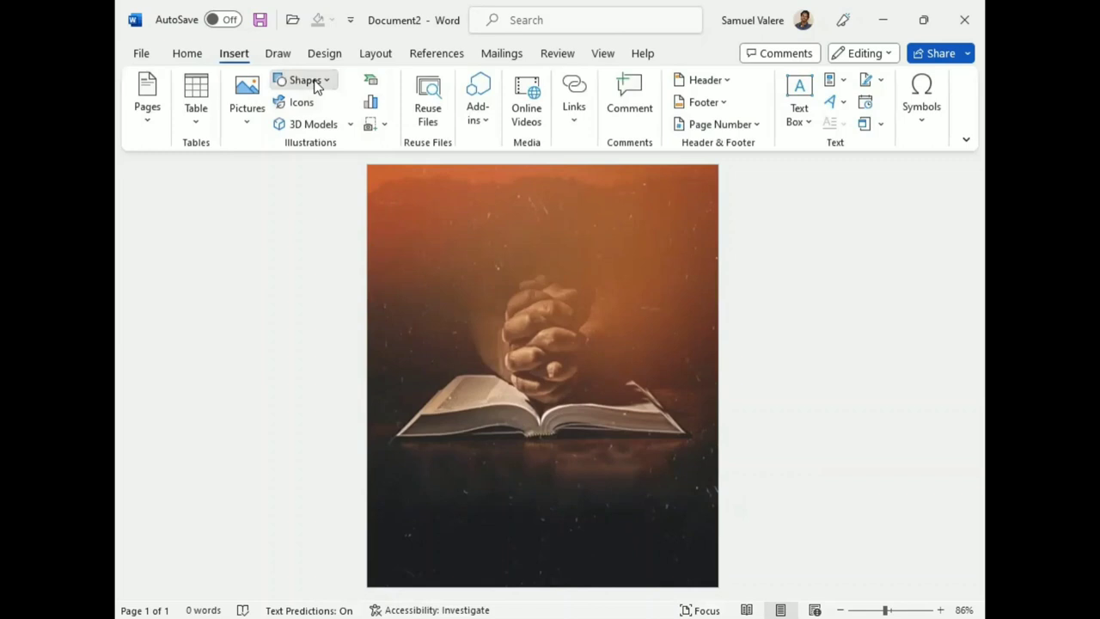
pyautogui.click(331, 126)
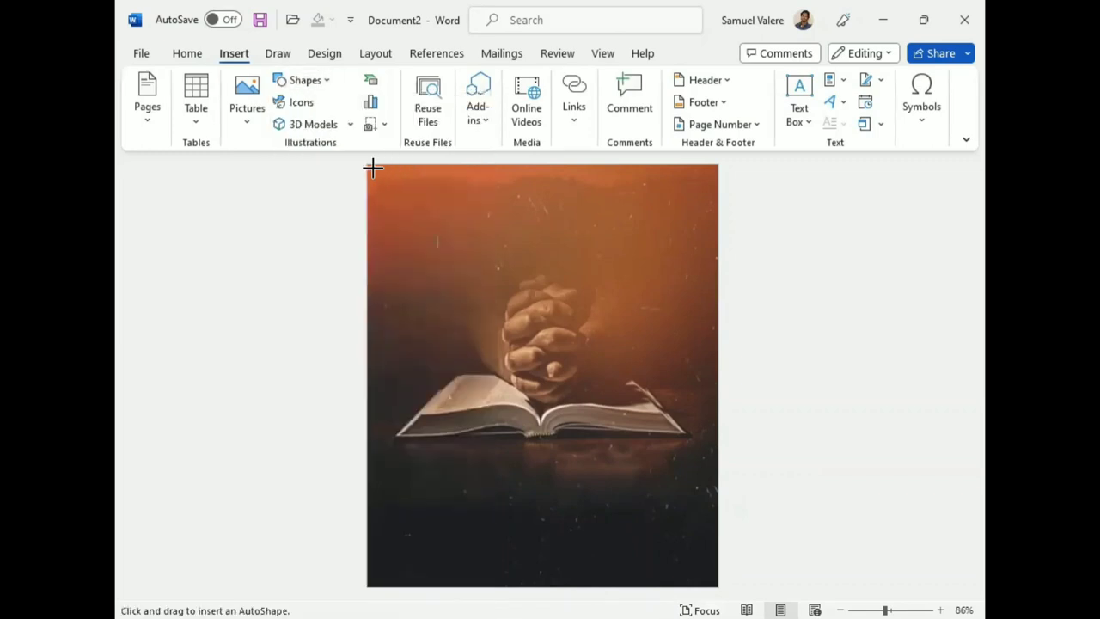
pyautogui.moveTo(371, 165); pyautogui.dragTo(741, 591)
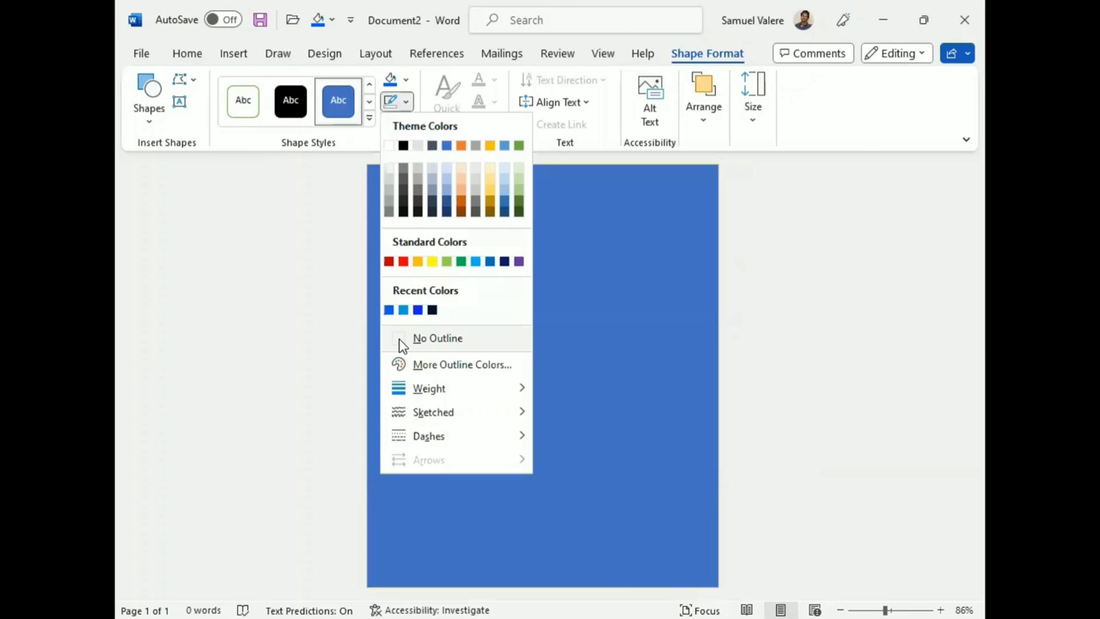
pyautogui.click(399, 339)
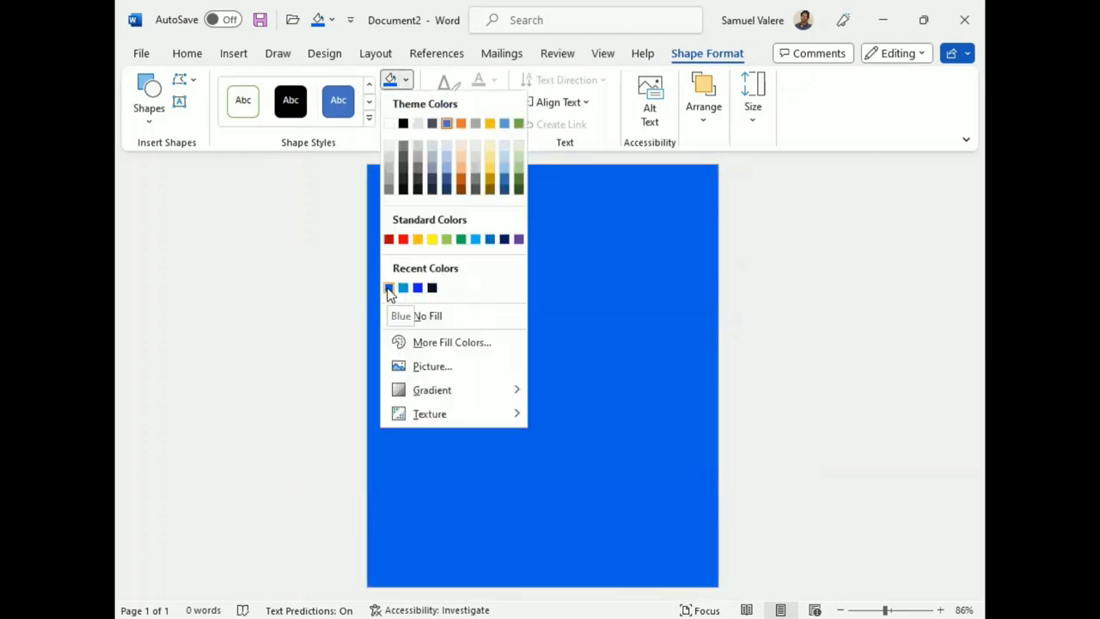
pyautogui.click(388, 289)
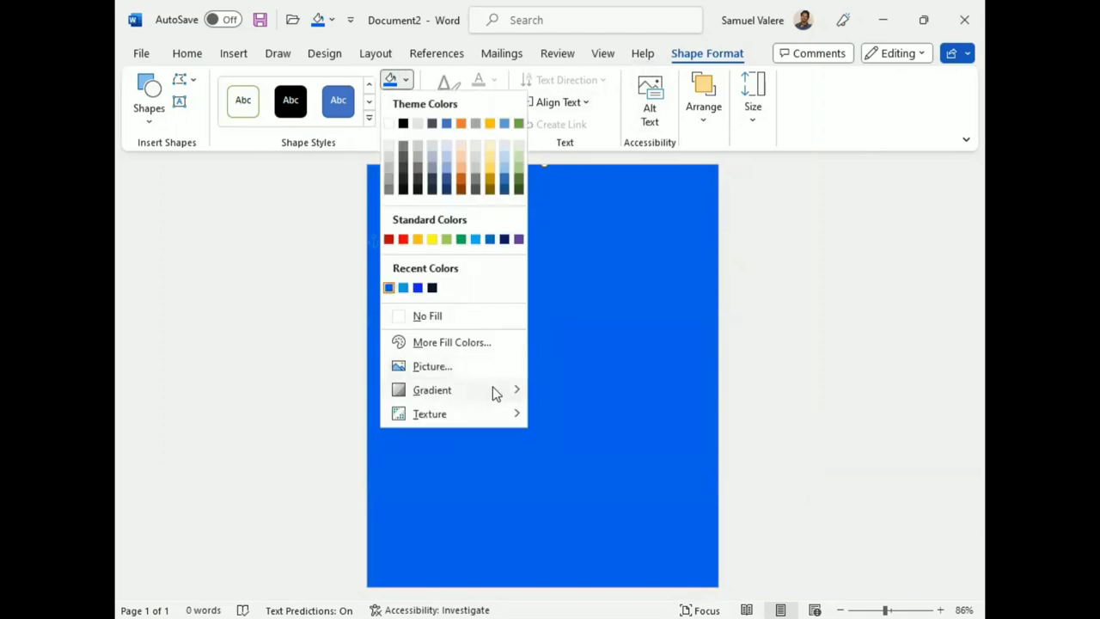
# Step: Set the blue rectangle's fill transparency to 70%
pyautogui.moveTo(513, 387)
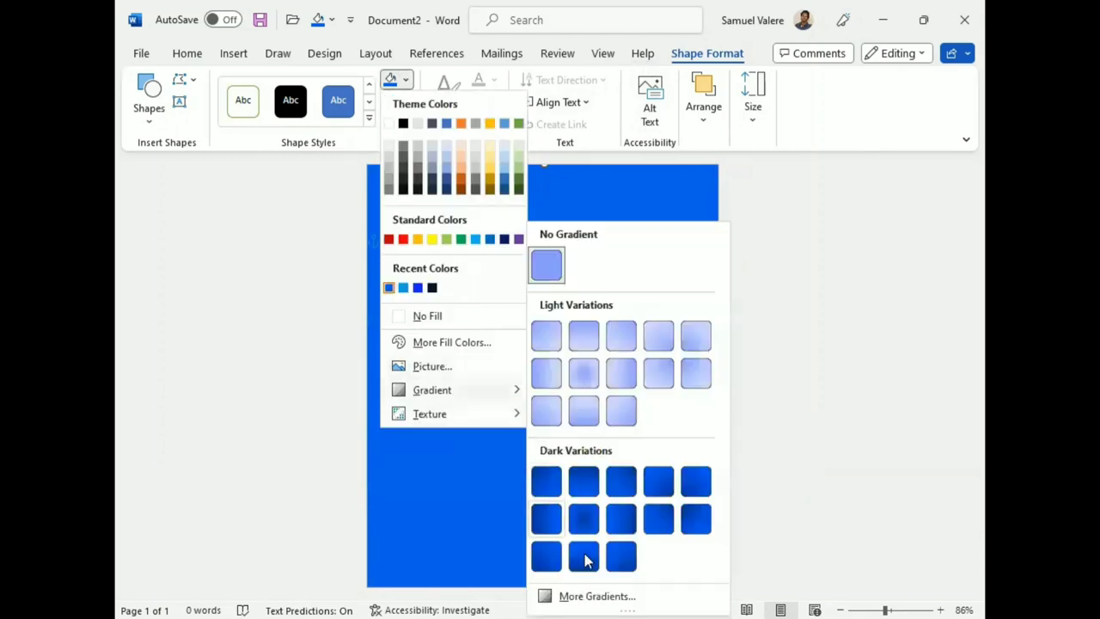
pyautogui.click(598, 595)
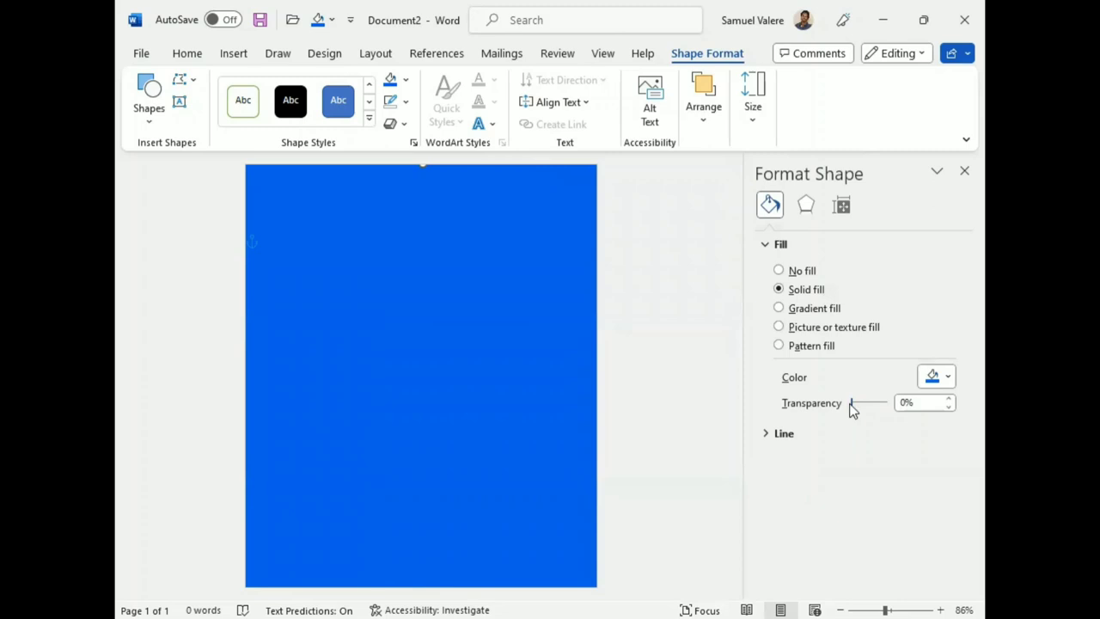
pyautogui.moveTo(850, 404); pyautogui.dragTo(876, 405)
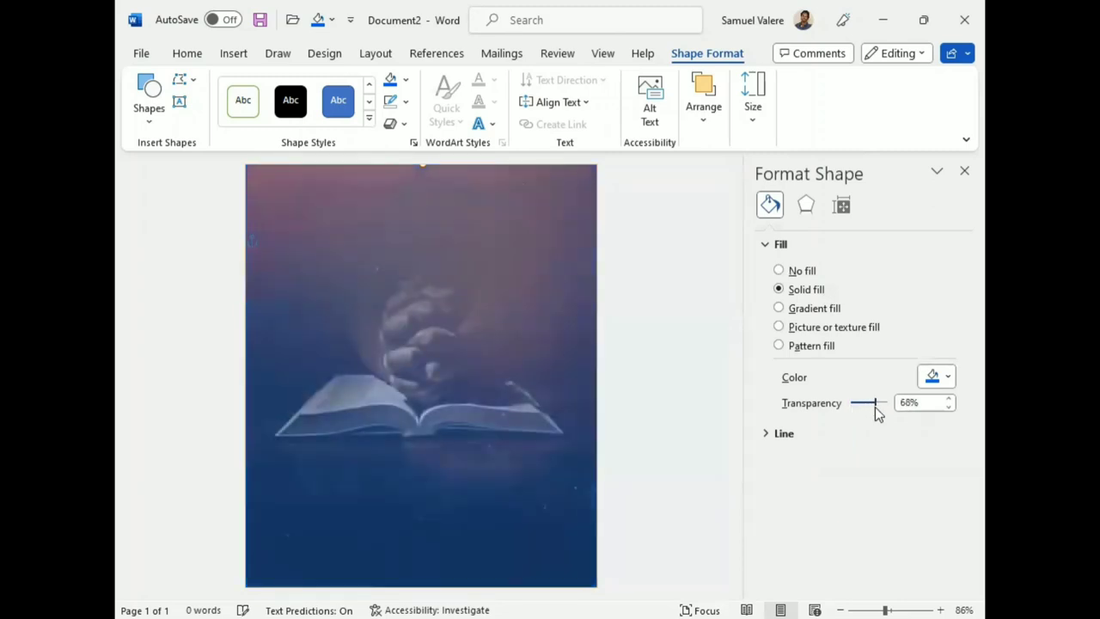
pyautogui.click(951, 399)
pyautogui.click(951, 399)
pyautogui.click(963, 174)
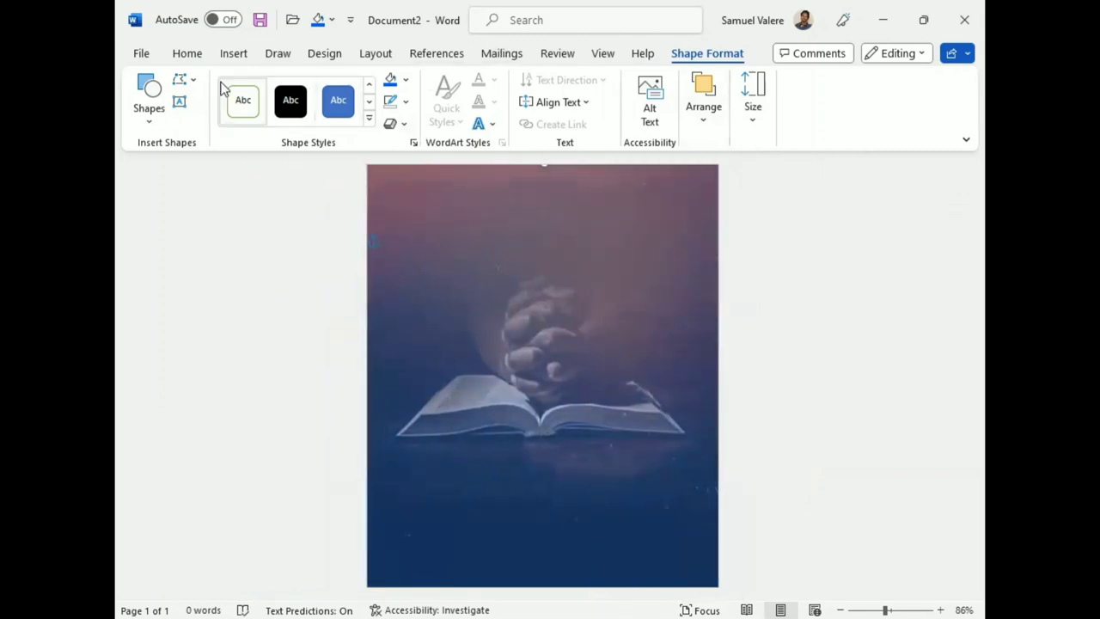
# Step: Draw a text box near the top of the page and type Prayer
pyautogui.click(183, 106)
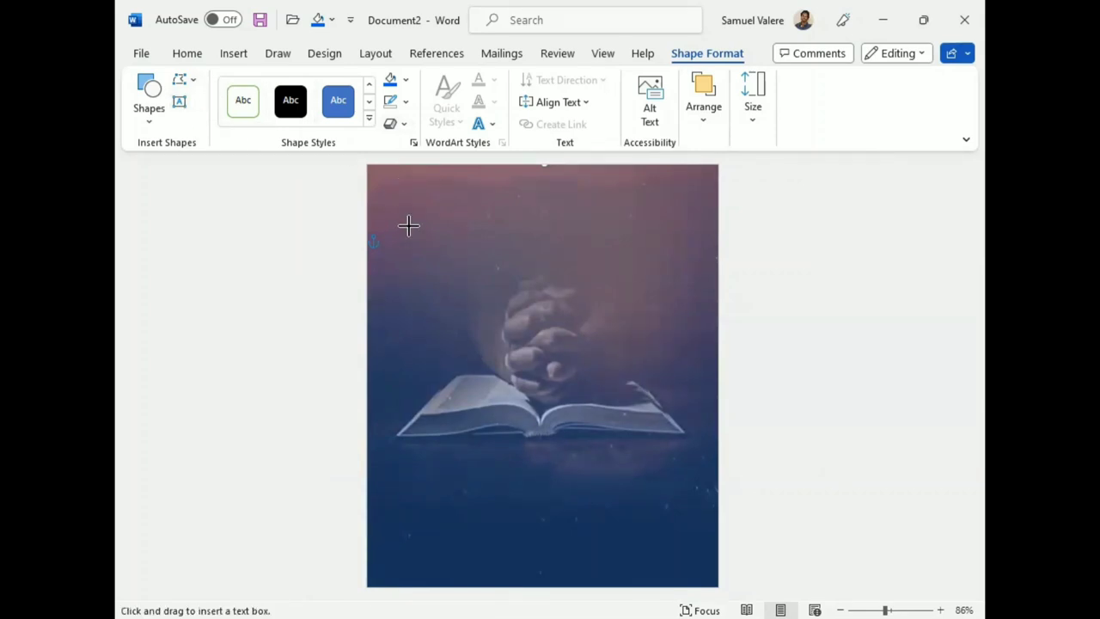
pyautogui.moveTo(409, 252); pyautogui.dragTo(640, 400)
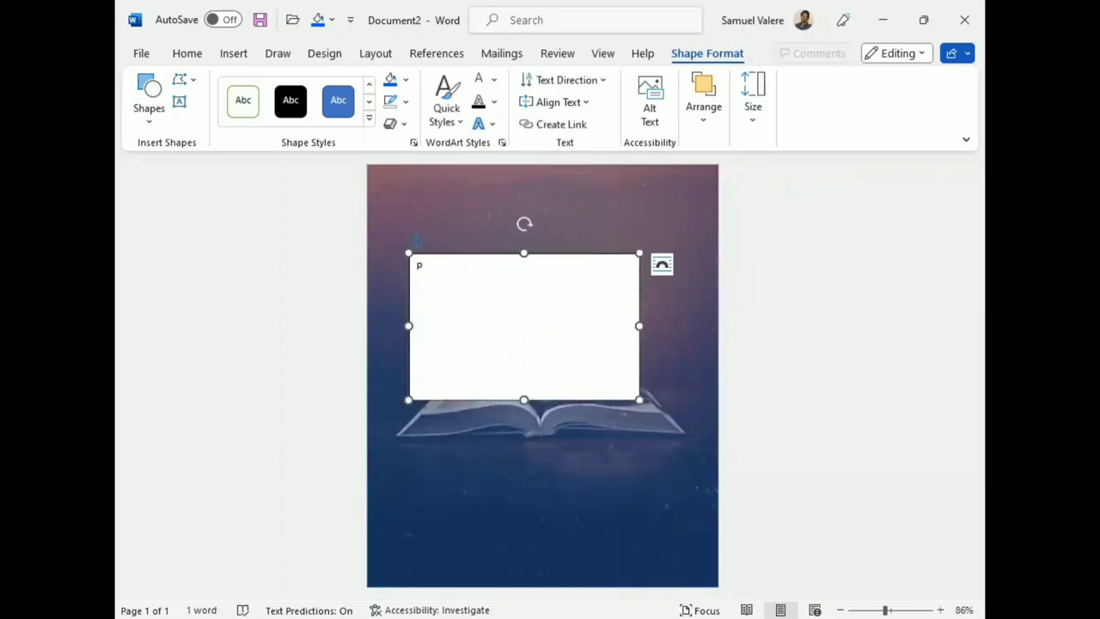
pyautogui.press('BackSpace')
pyautogui.write('Prayer')
# Step: Format Prayer in Impact at 90 pt
pyautogui.moveTo(447, 267); pyautogui.dragTo(407, 270)
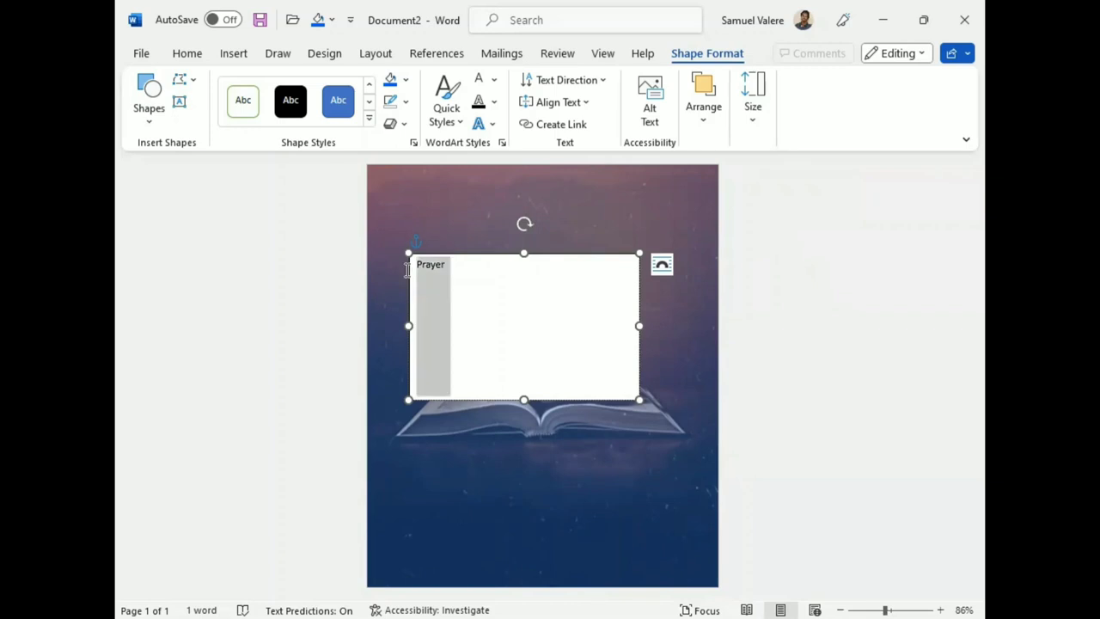
pyautogui.click(188, 53)
pyautogui.click(330, 79)
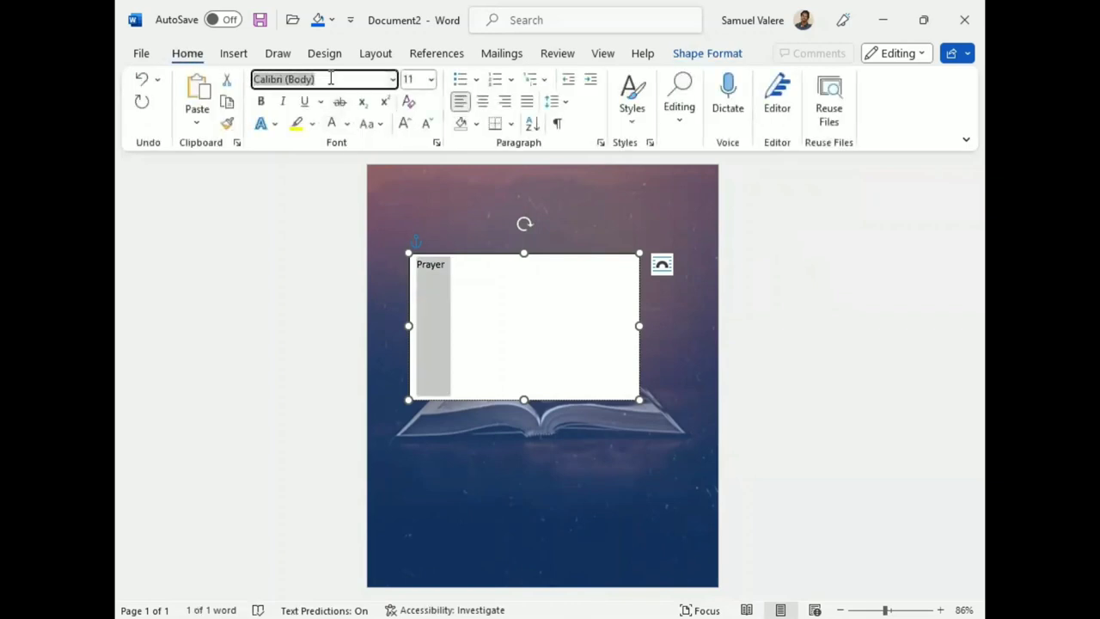
pyautogui.write('Impact')
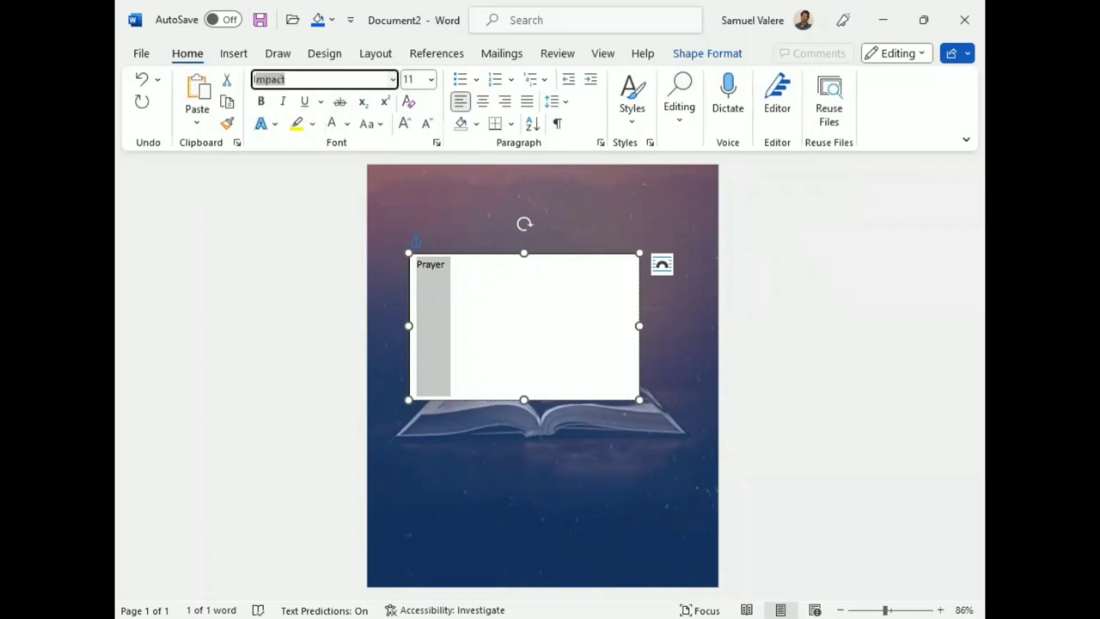
pyautogui.write('m')
pyautogui.press('Return')
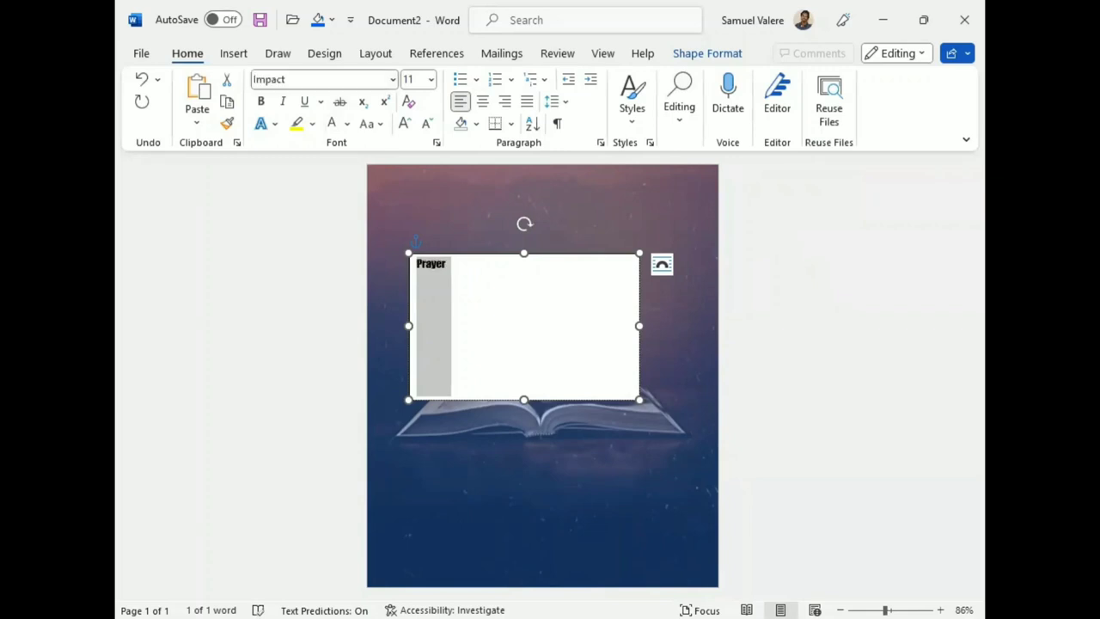
pyautogui.click(415, 78)
pyautogui.write('90')
pyautogui.press('Return')
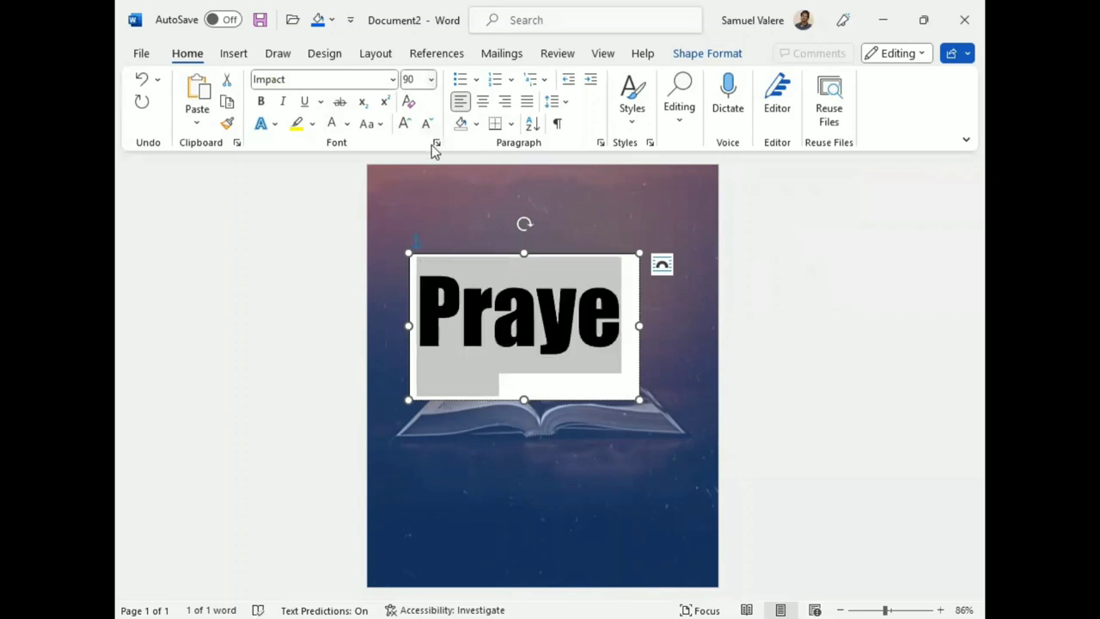
# Step: Convert the word to PRAYER capitals and resize the box snugly around it
pyautogui.moveTo(640, 326)
pyautogui.mouseDown()
pyautogui.moveTo(693, 325)
pyautogui.moveTo(411, 316)
pyautogui.mouseUp()
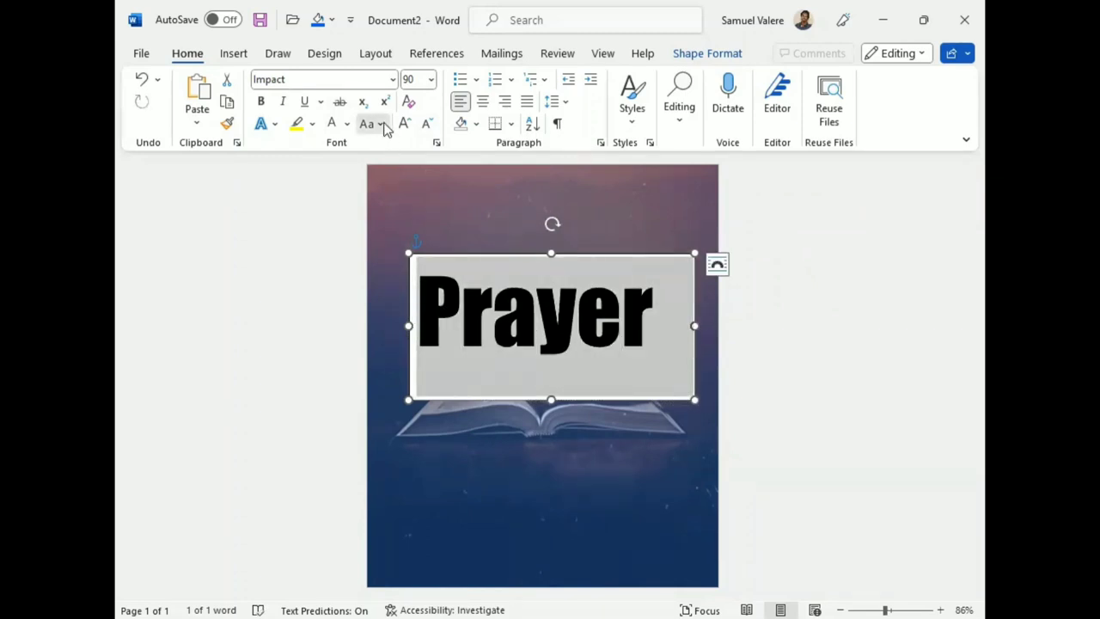
pyautogui.hotkey('shift', 'F3')
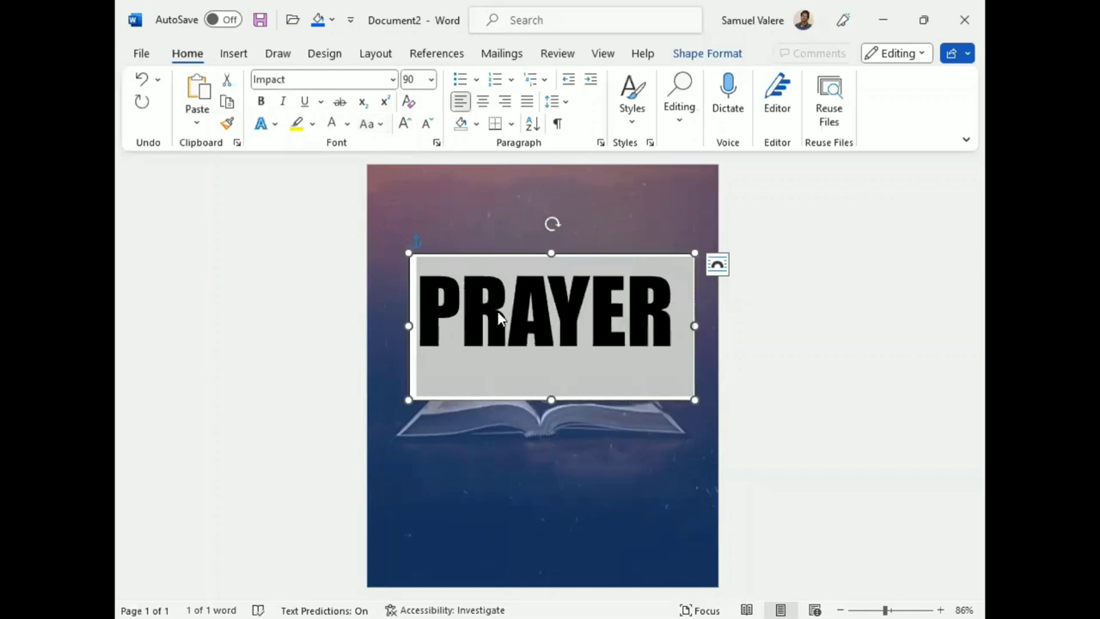
pyautogui.moveTo(550, 398); pyautogui.dragTo(546, 360)
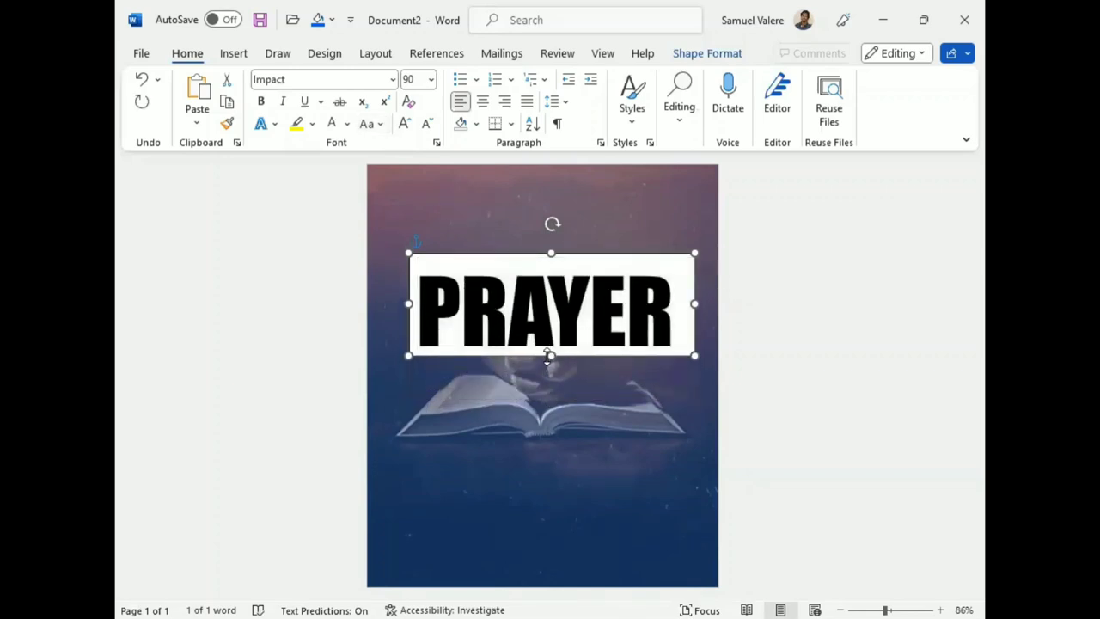
pyautogui.moveTo(547, 360); pyautogui.dragTo(549, 355)
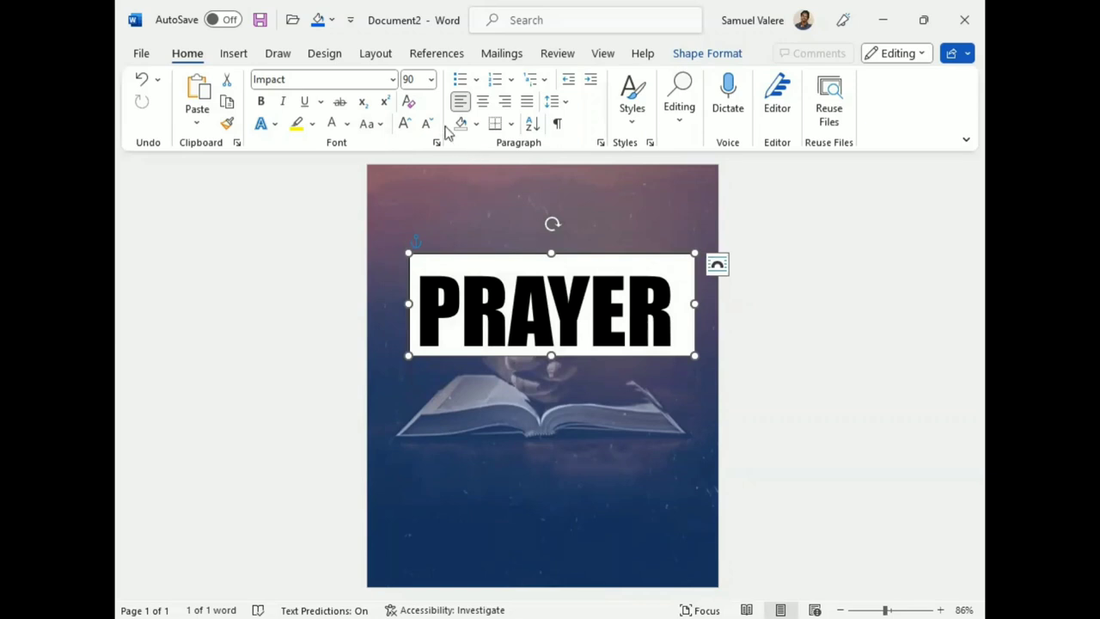
# Step: Set the PRAYER text box to No Fill and No Outline
pyautogui.click(705, 53)
pyautogui.click(406, 79)
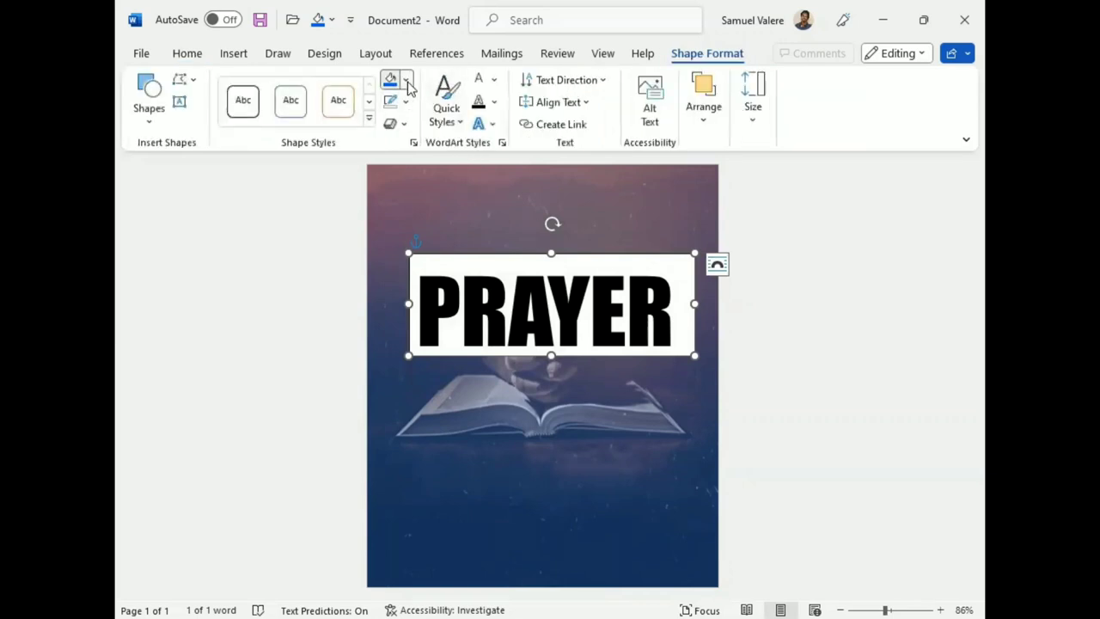
pyautogui.click(401, 320)
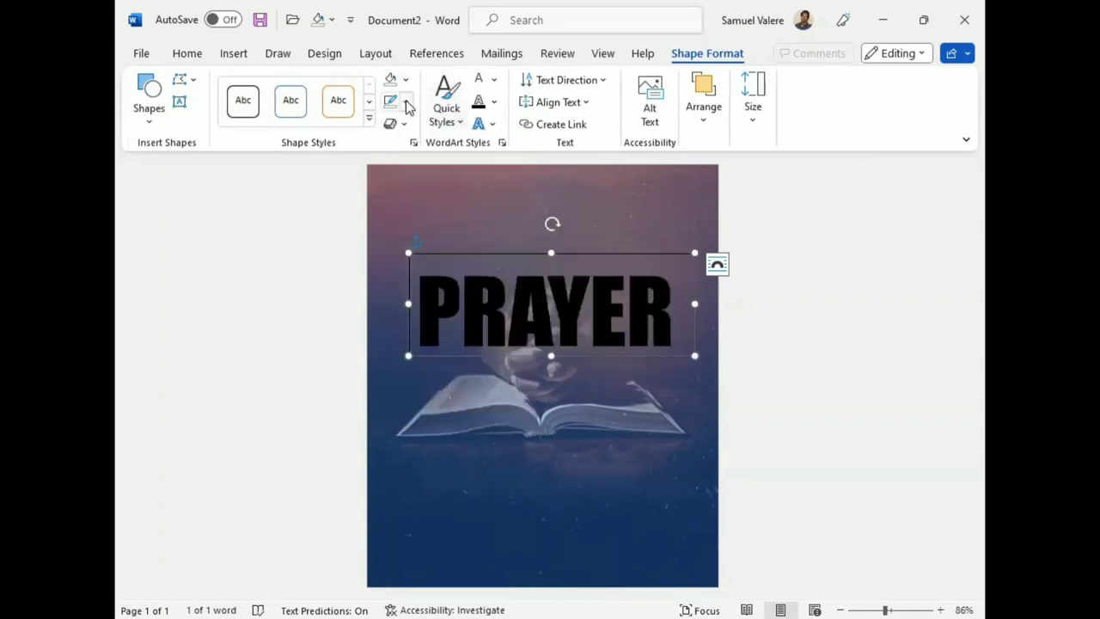
pyautogui.click(406, 100)
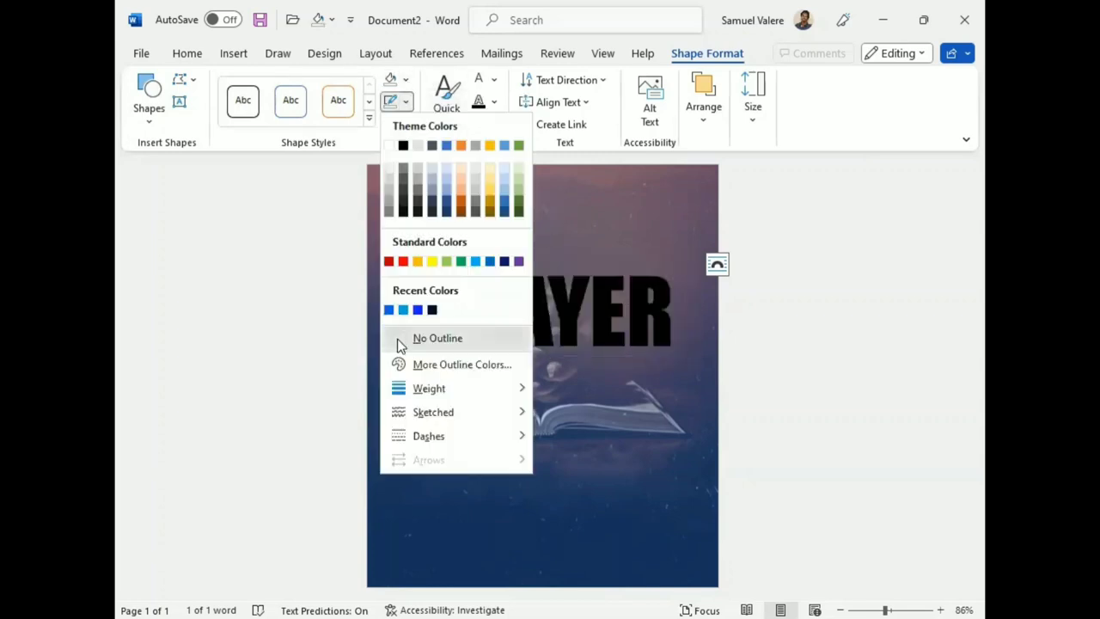
pyautogui.click(400, 338)
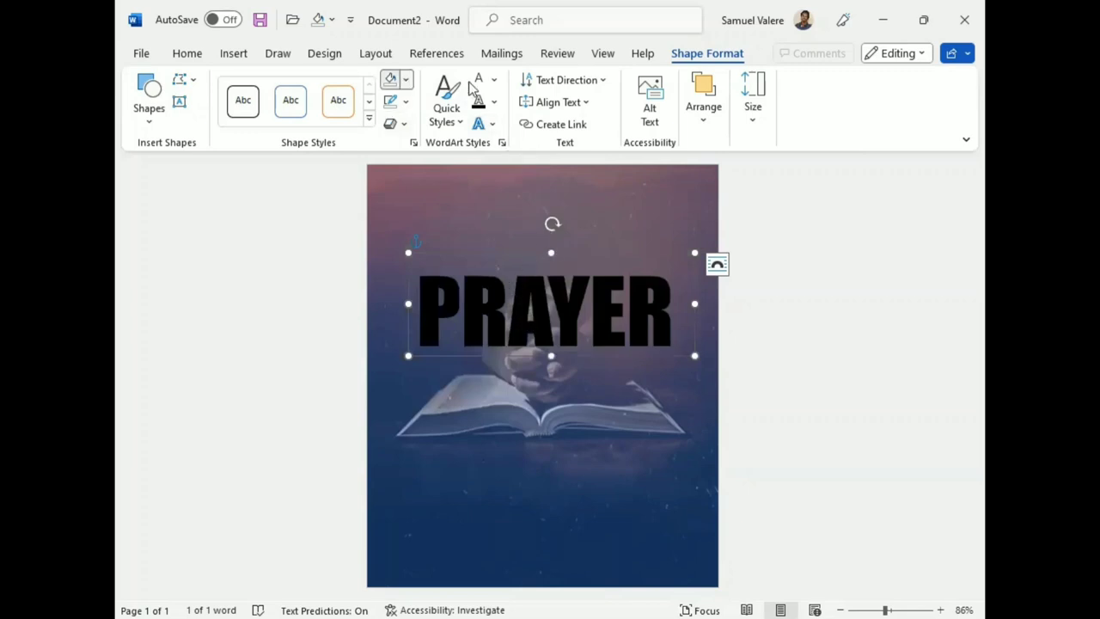
# Step: Apply a blue gradient text fill to the PRAYER letters
pyautogui.click(496, 79)
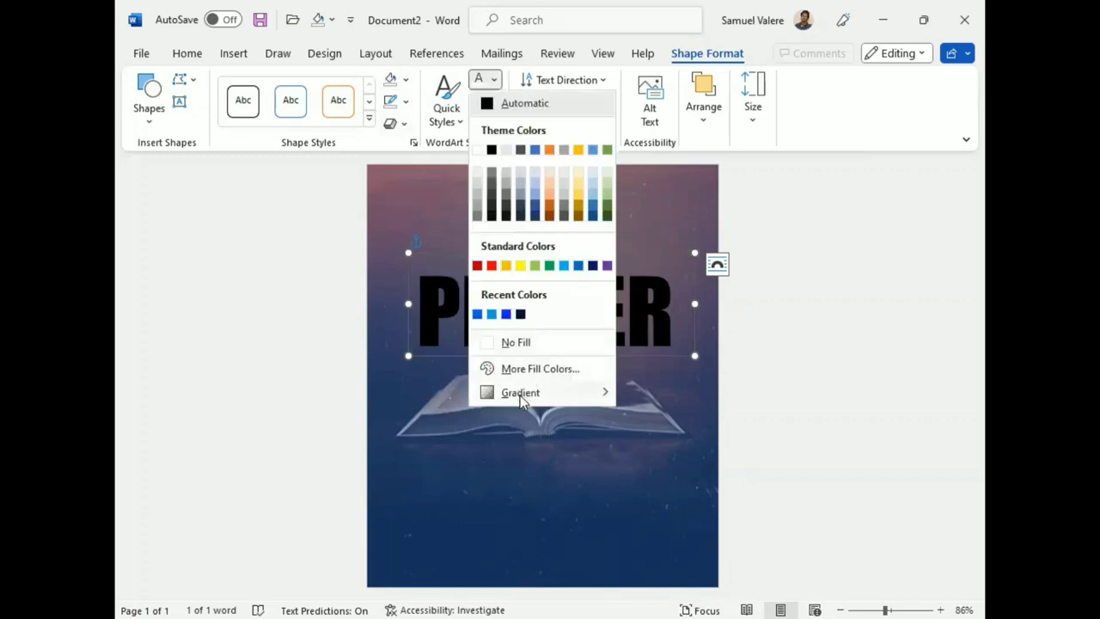
pyautogui.moveTo(522, 396)
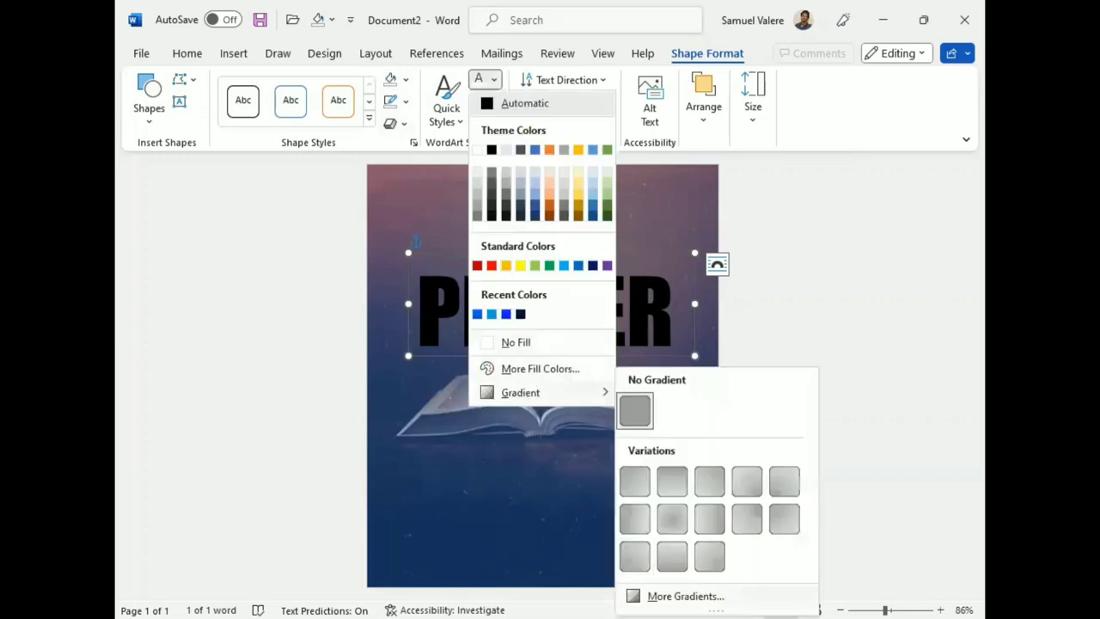
pyautogui.click(685, 595)
pyautogui.click(779, 333)
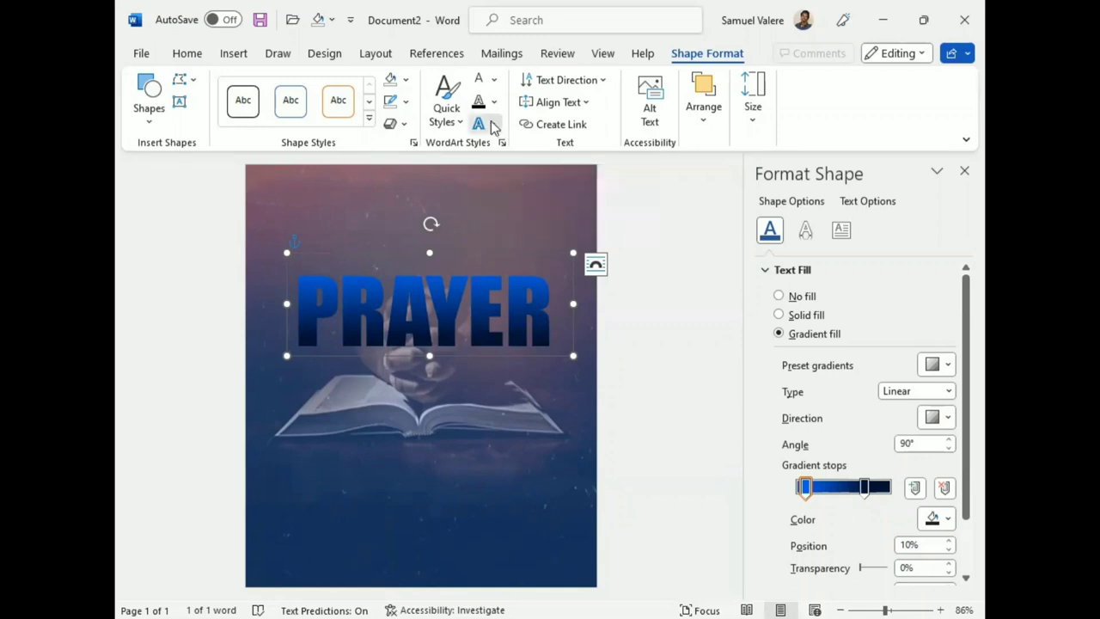
# Step: Give PRAYER an outer shadow: size 101%, distance 4 pt, blur 0 pt
pyautogui.moveTo(578, 166)
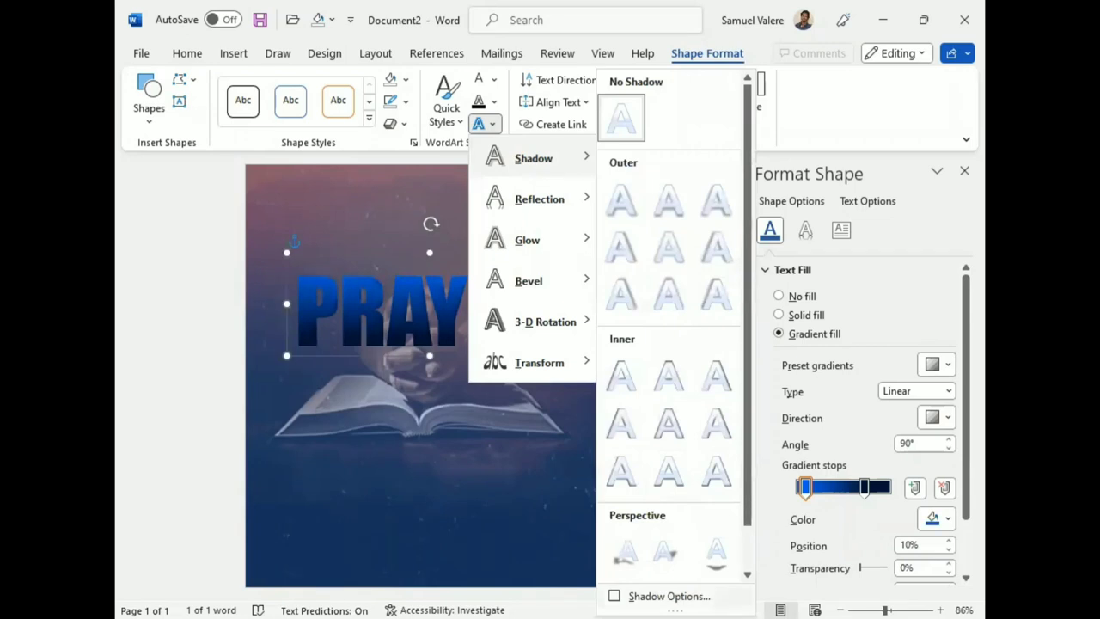
pyautogui.click(667, 596)
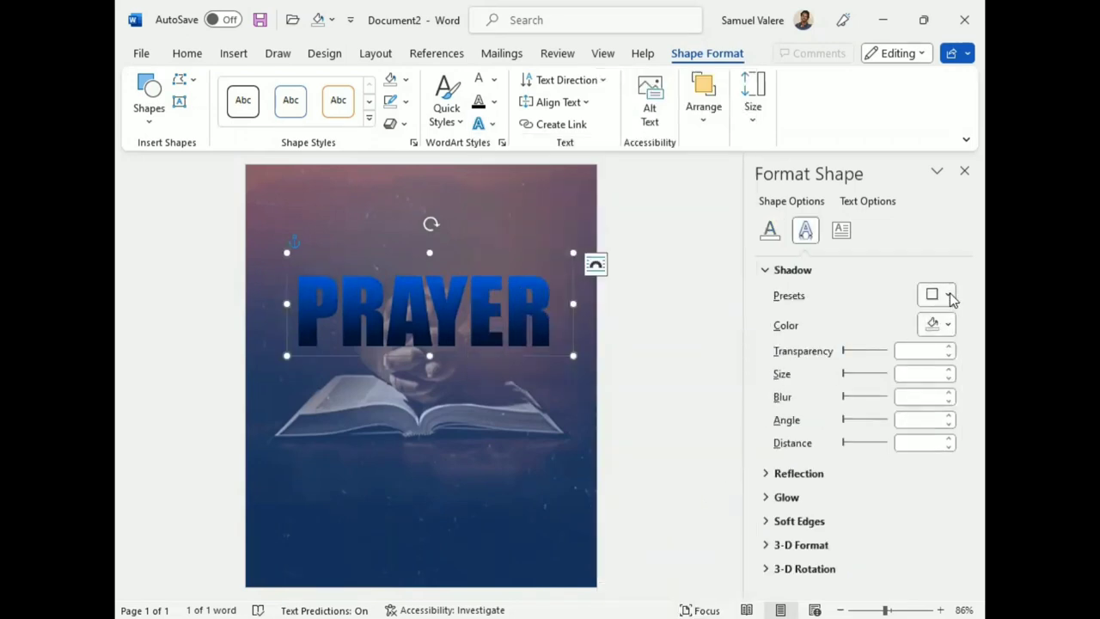
pyautogui.click(949, 296)
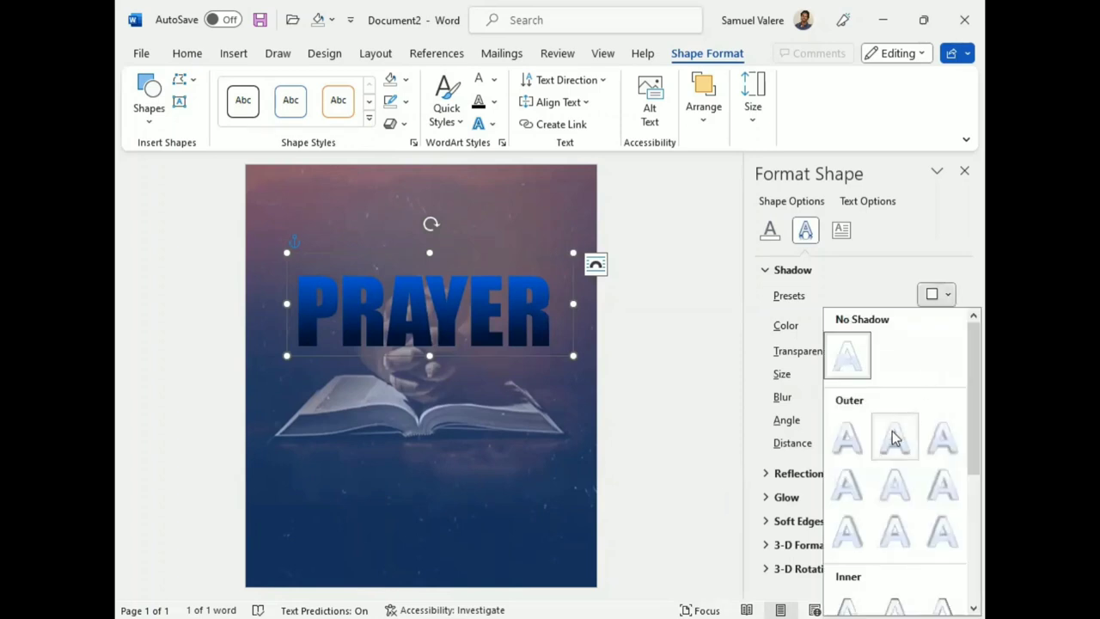
pyautogui.click(856, 526)
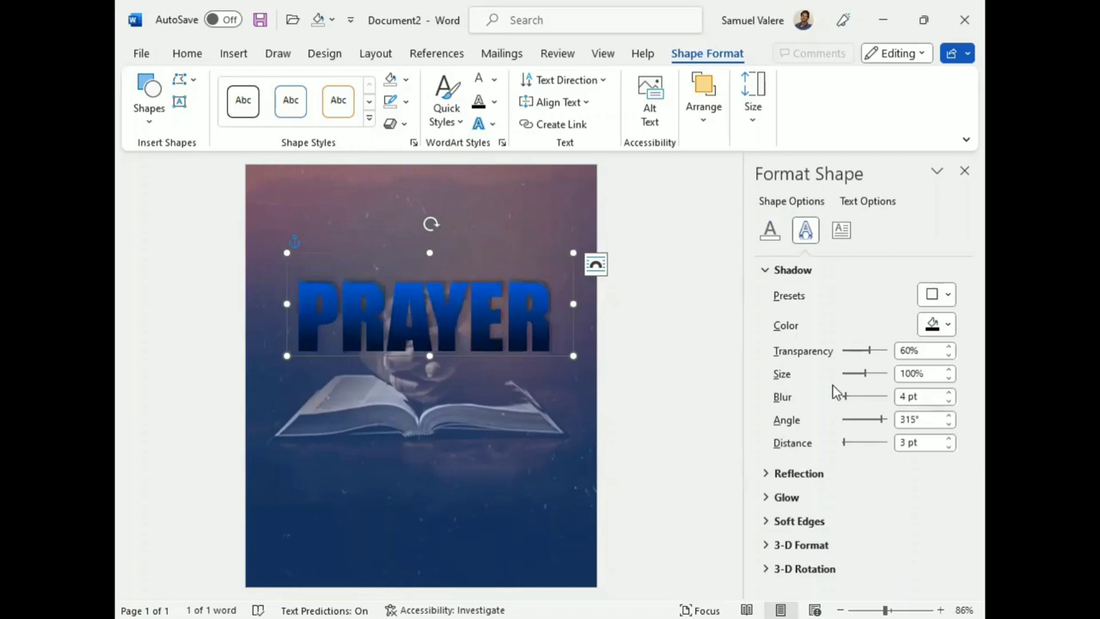
pyautogui.click(949, 370)
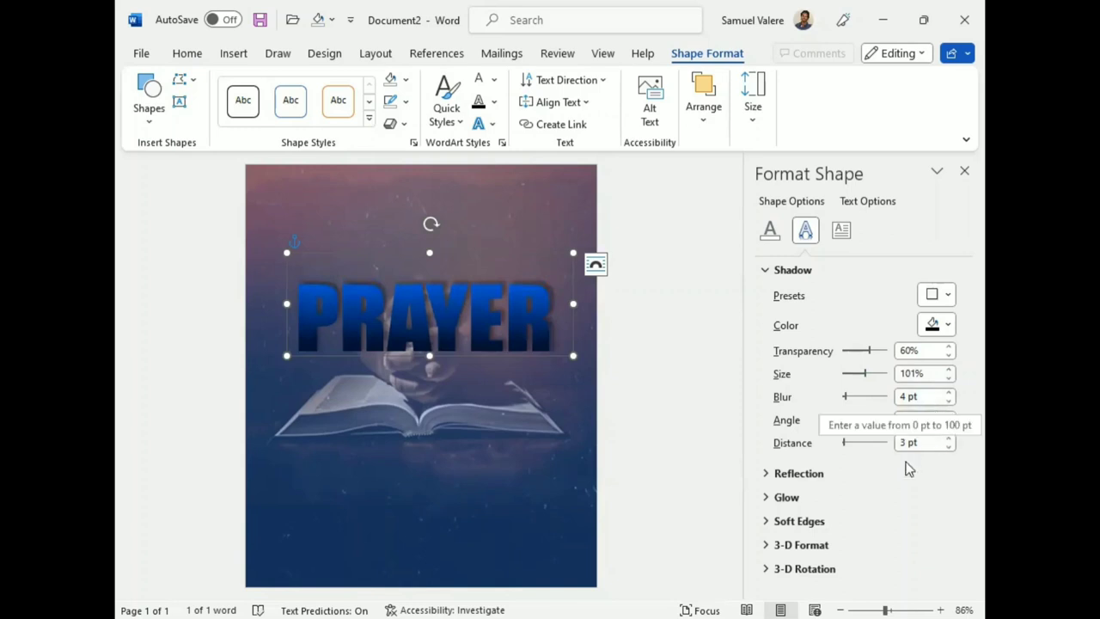
pyautogui.click(950, 438)
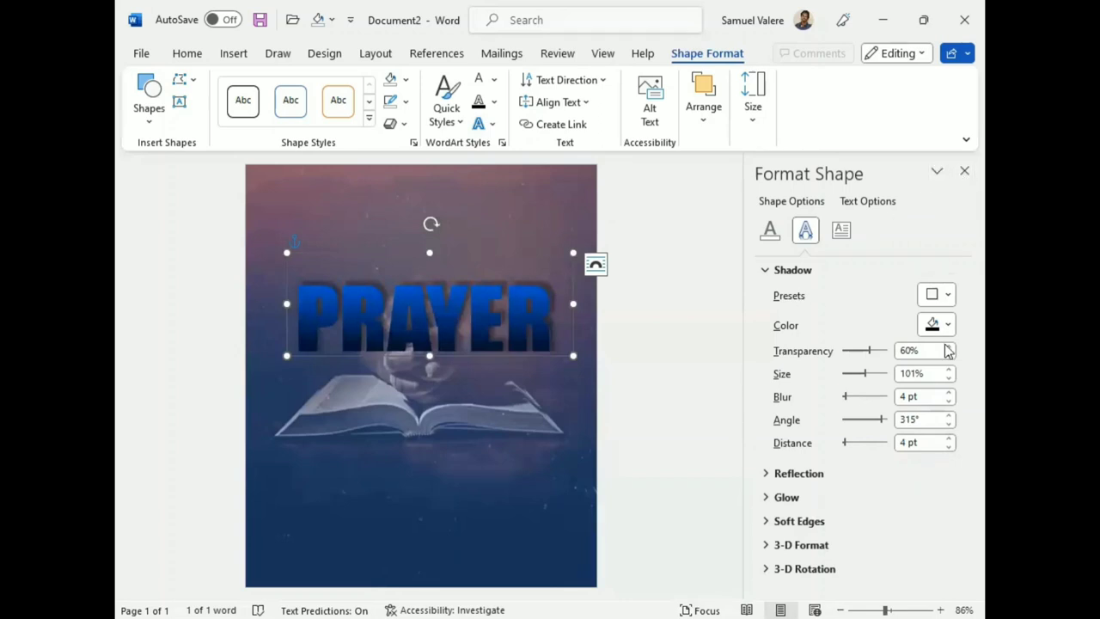
pyautogui.click(949, 401)
pyautogui.click(949, 401)
pyautogui.click(949, 401)
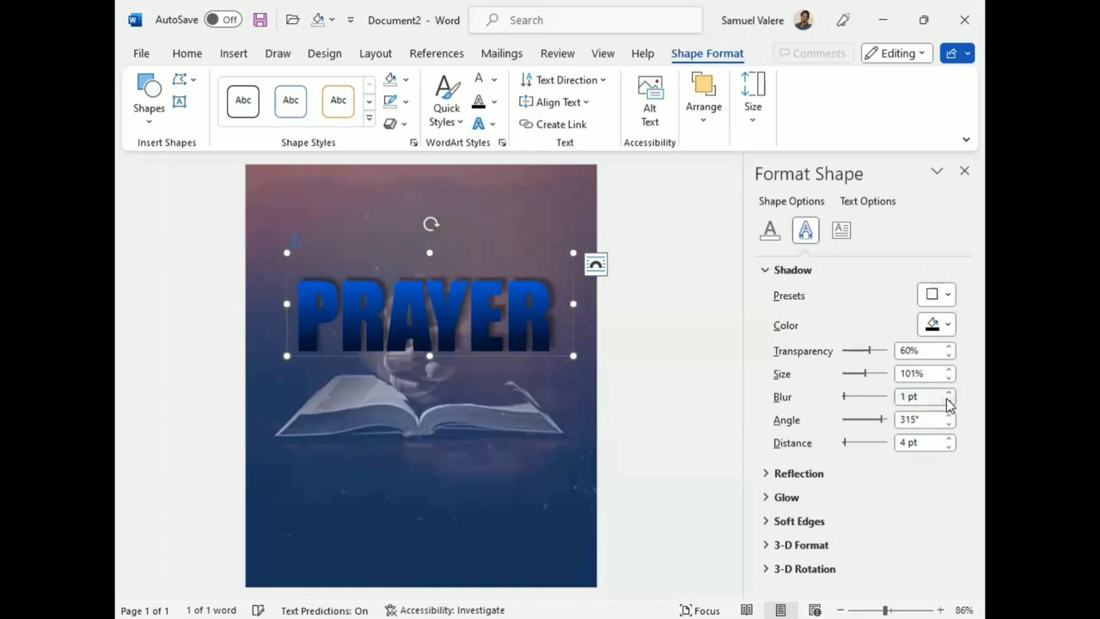
pyautogui.click(949, 400)
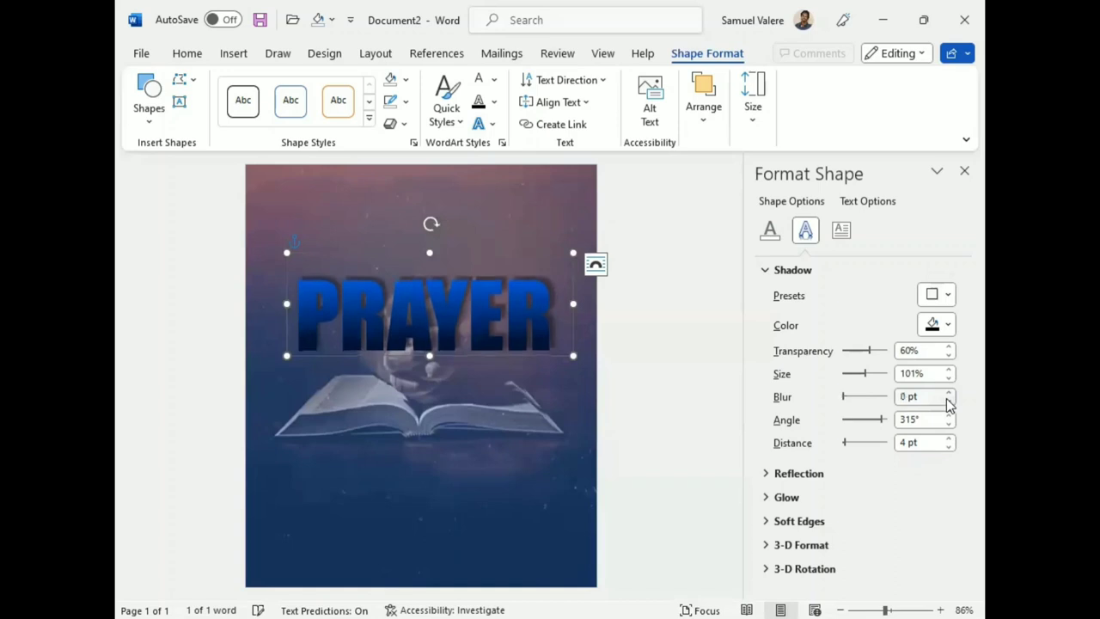
pyautogui.click(964, 171)
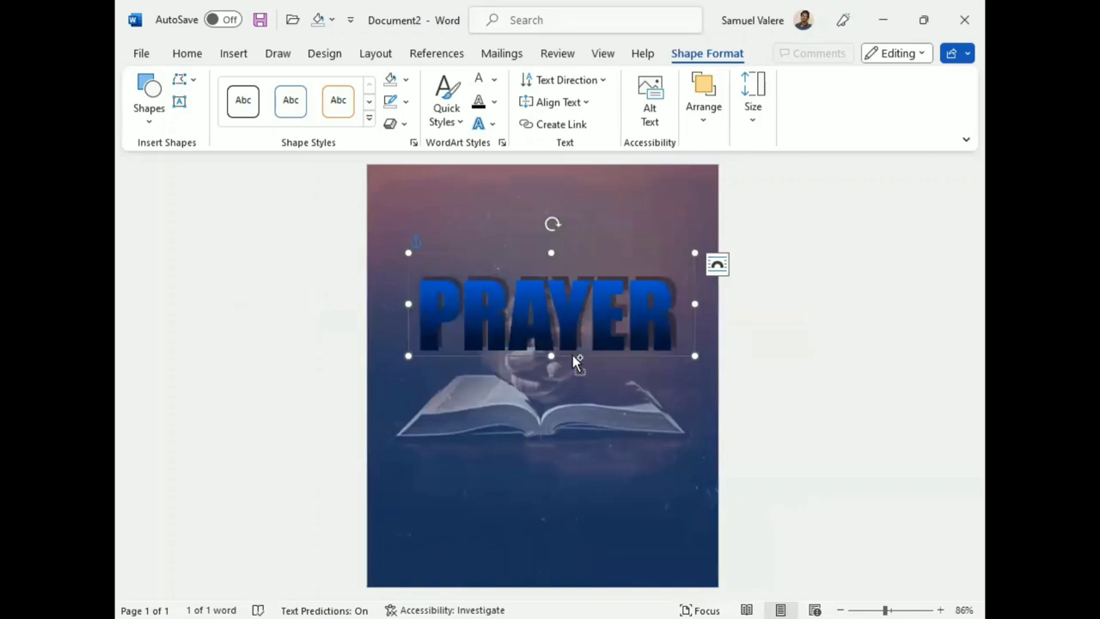
# Step: Duplicate the PRAYER box below the title and change its text to Revival
pyautogui.moveTo(577, 361); pyautogui.dragTo(571, 431)
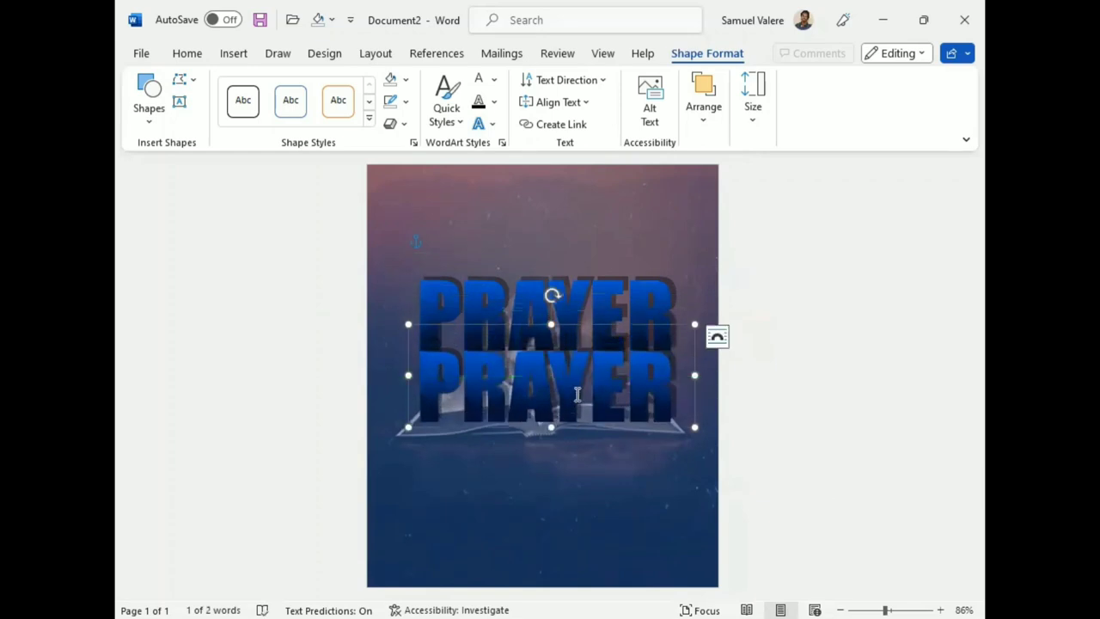
pyautogui.click(578, 394)
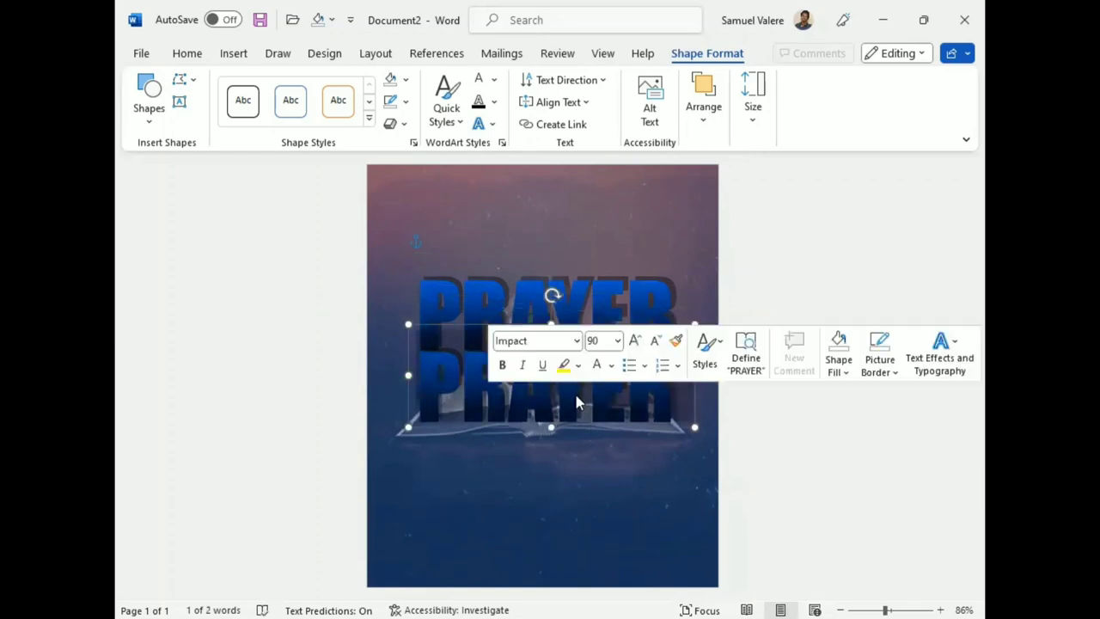
pyautogui.press('Delete')
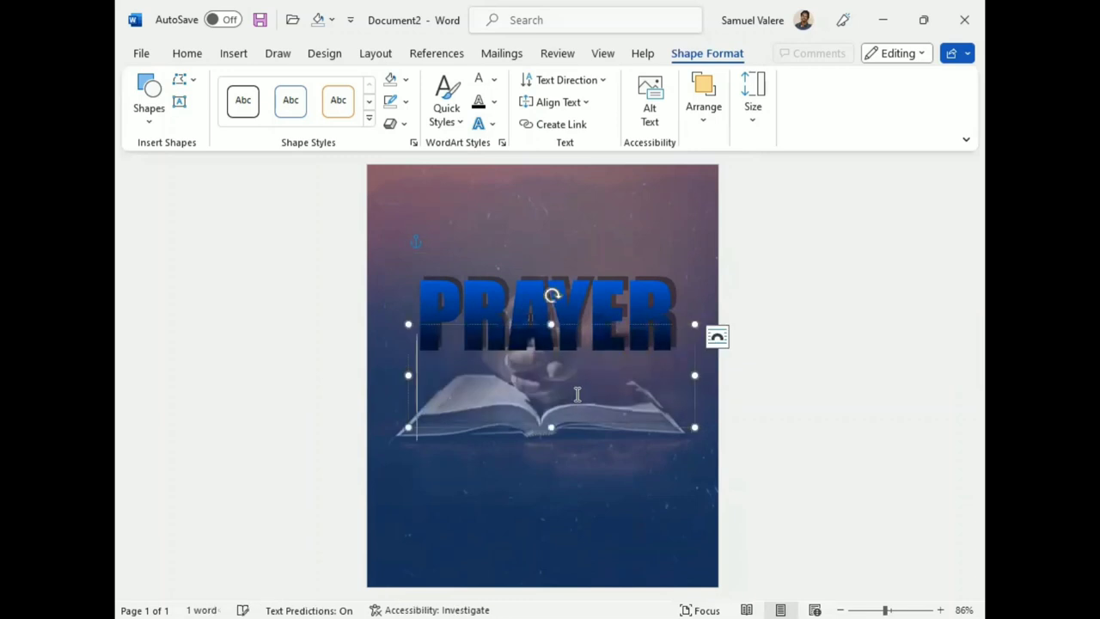
pyautogui.write('R')
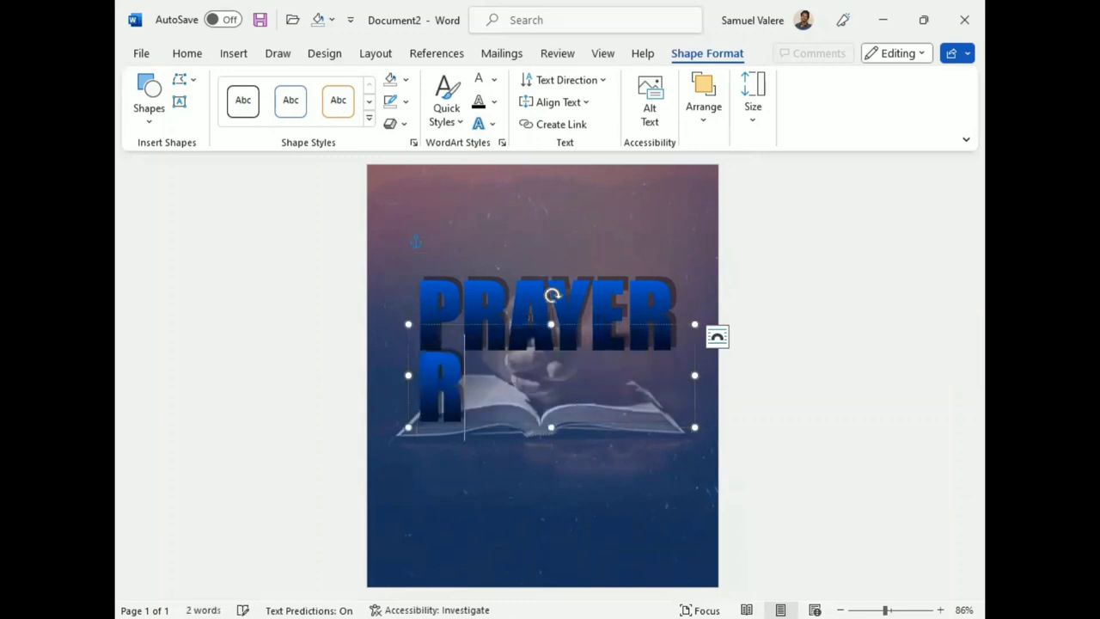
pyautogui.write('eviva')
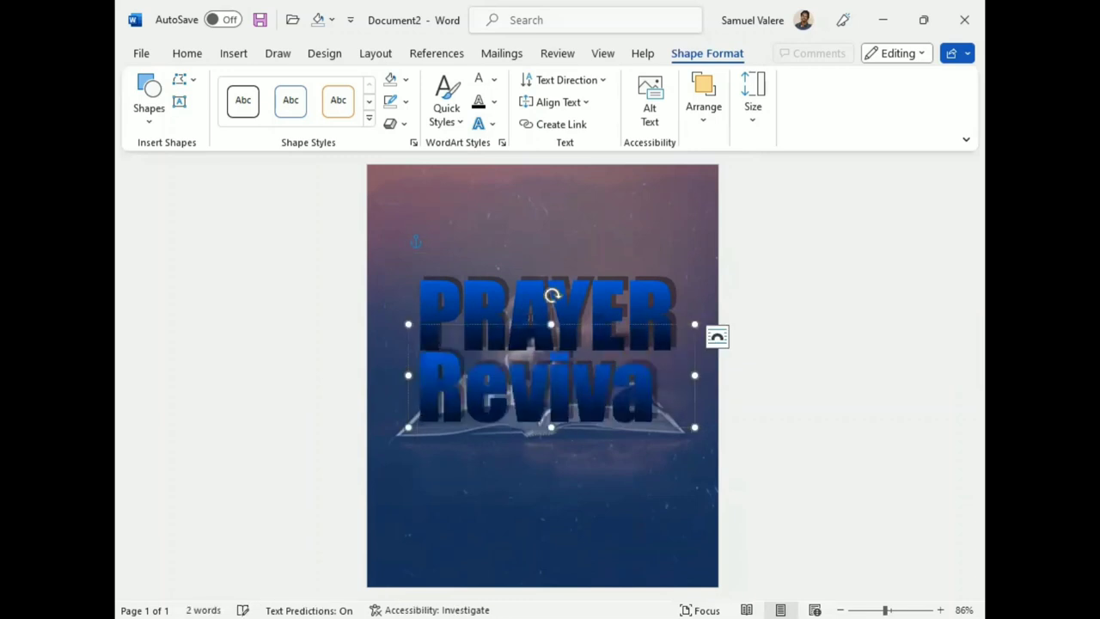
pyautogui.write('l')
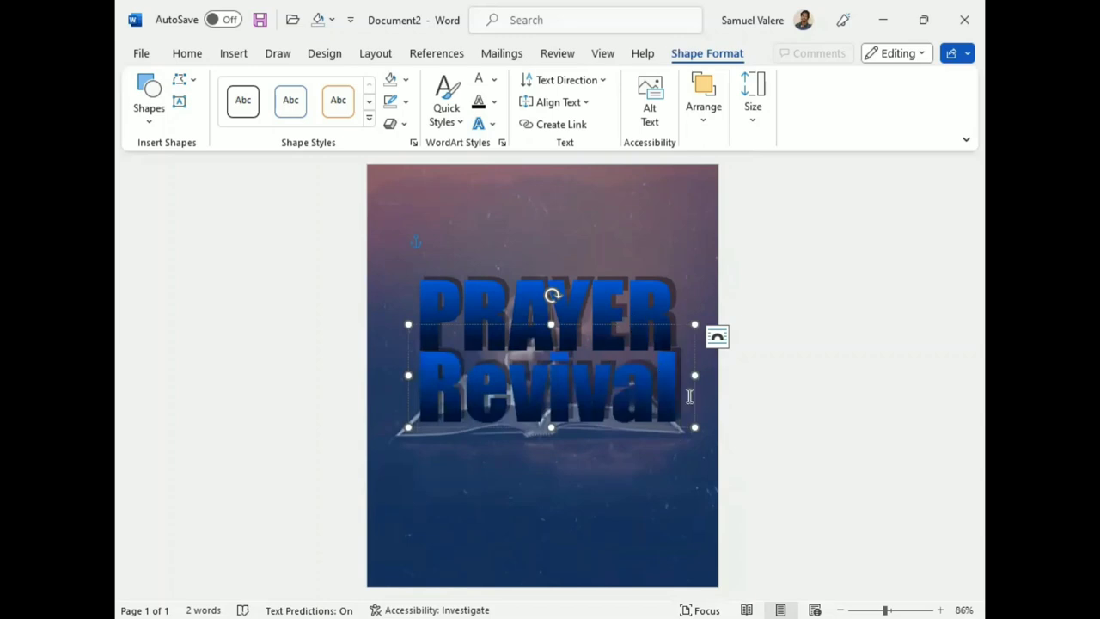
pyautogui.doubleClick(422, 381)
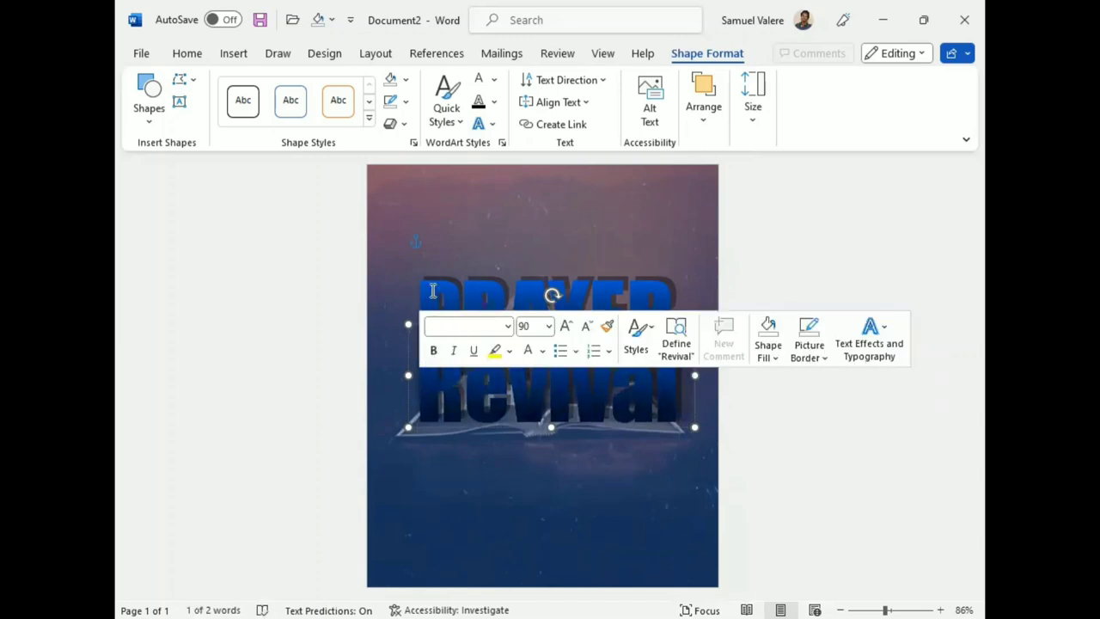
# Step: Change Revival to UPPERCASE so it reads REVIVAL
pyautogui.click(231, 56)
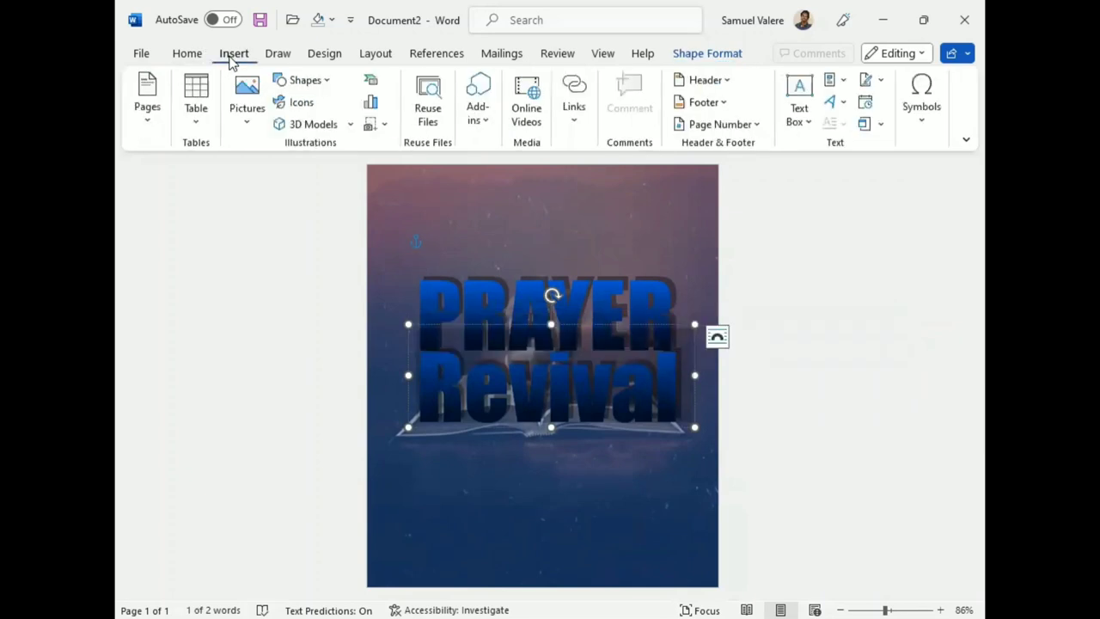
pyautogui.click(187, 54)
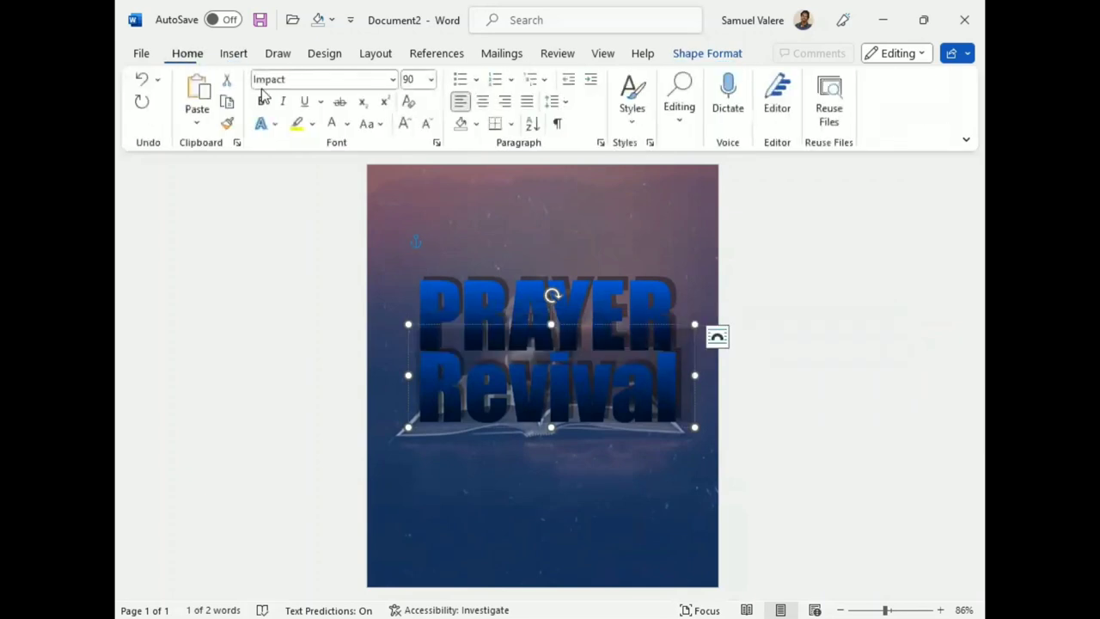
pyautogui.click(382, 125)
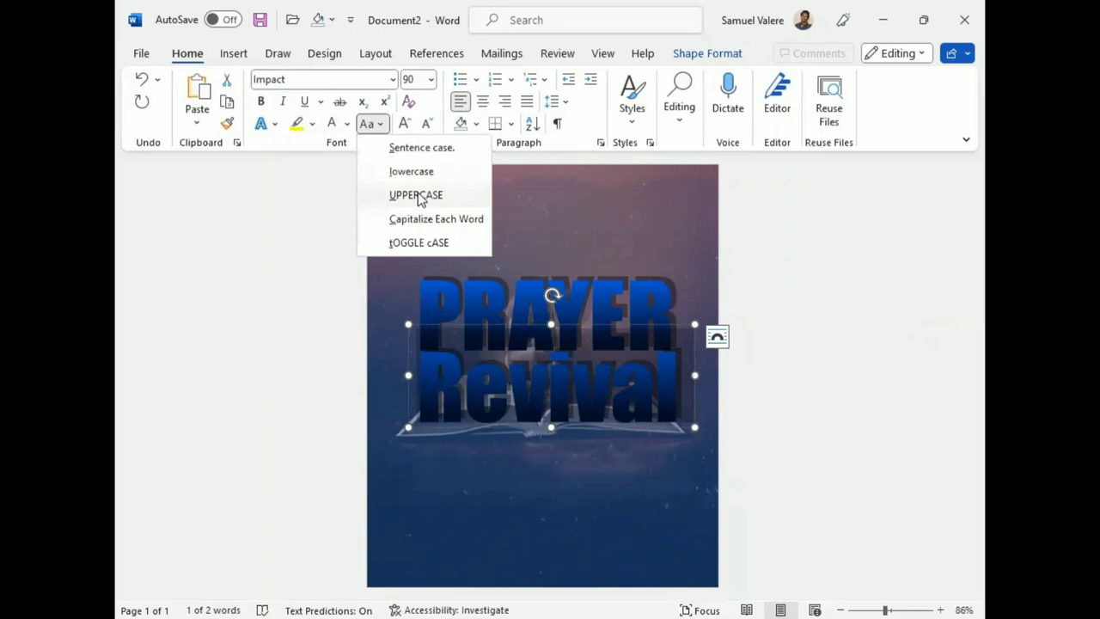
pyautogui.click(418, 196)
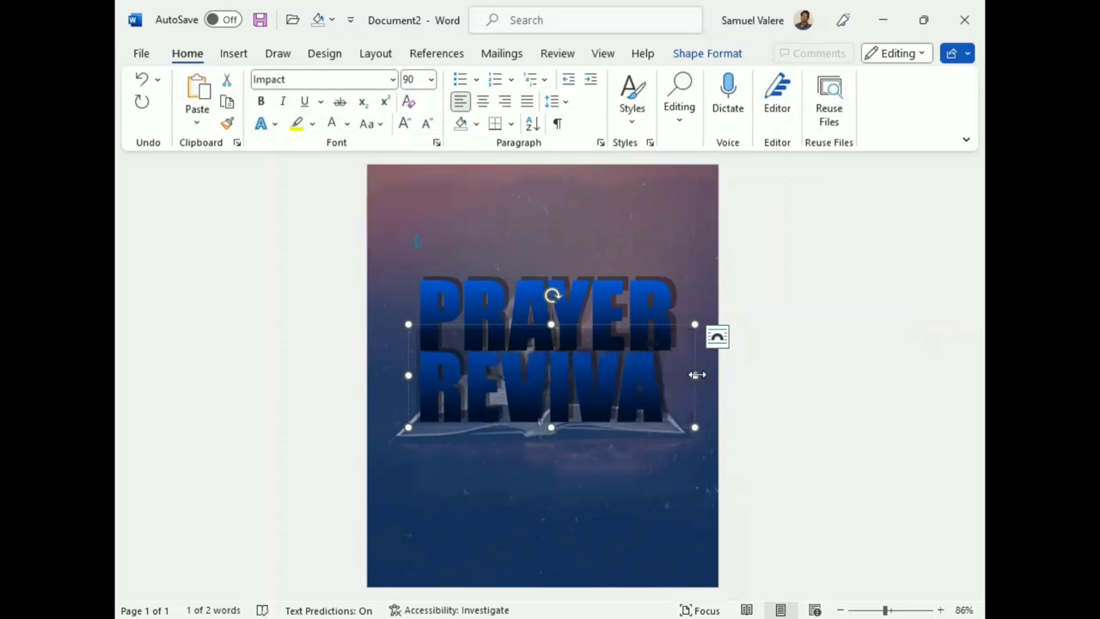
# Step: Align the REVIVAL box, then move both title lines down to the page centre
pyautogui.moveTo(704, 381); pyautogui.dragTo(705, 376)
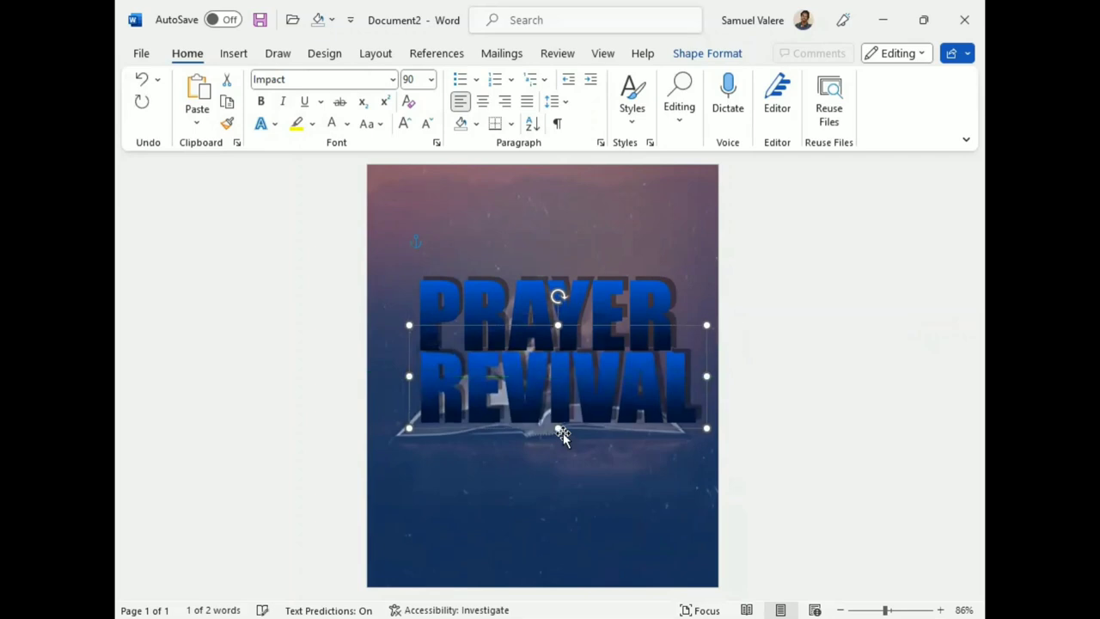
pyautogui.hotkey('ctrl', 'z')
pyautogui.hotkey('ctrl', 'z')
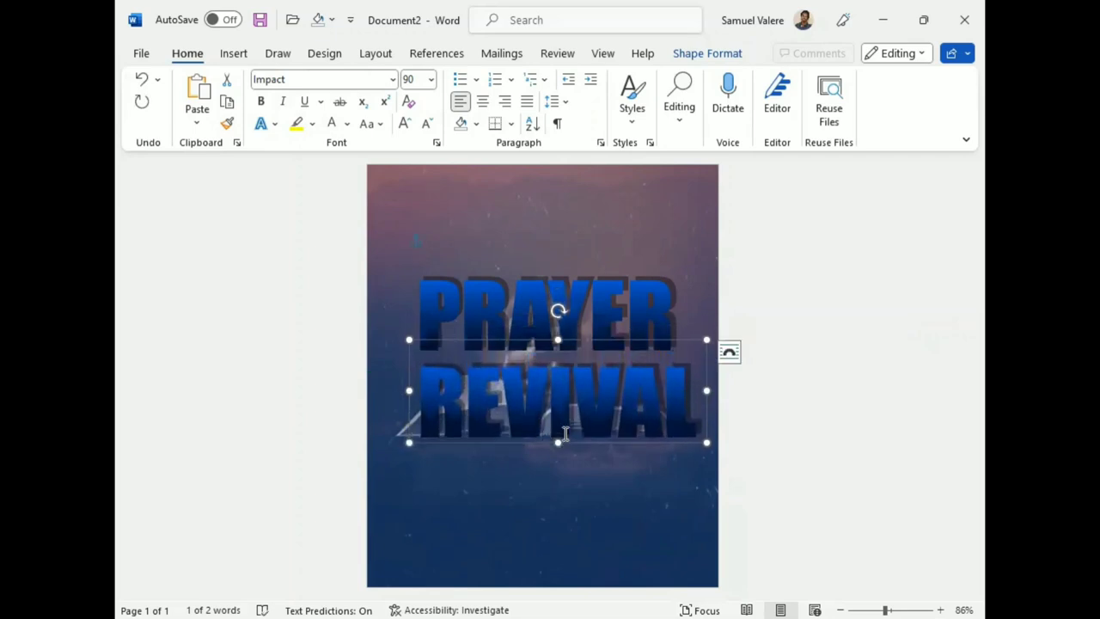
pyautogui.moveTo(579, 448); pyautogui.dragTo(557, 446)
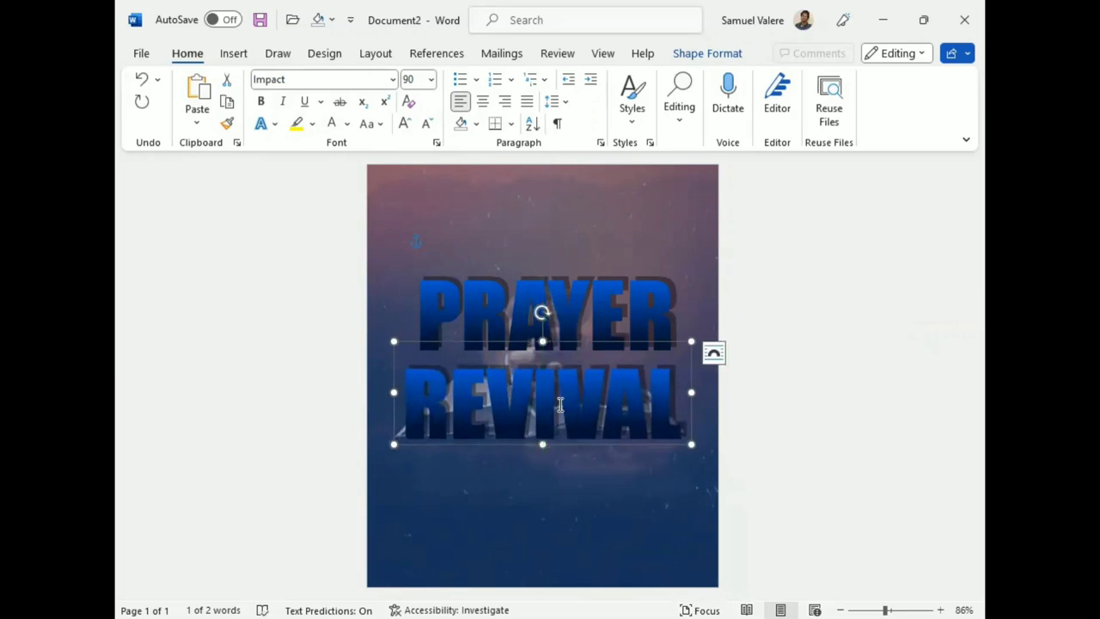
pyautogui.press('Up')
pyautogui.press('Up')
pyautogui.press('Up')
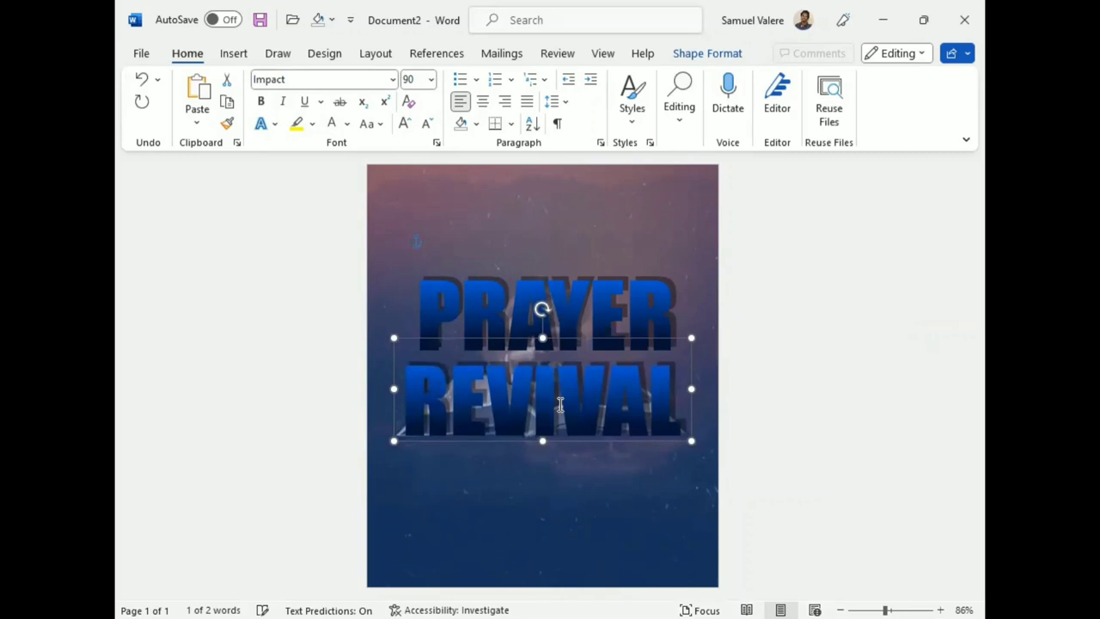
pyautogui.keyDown('shift'); pyautogui.click(564, 314); pyautogui.keyUp('shift')
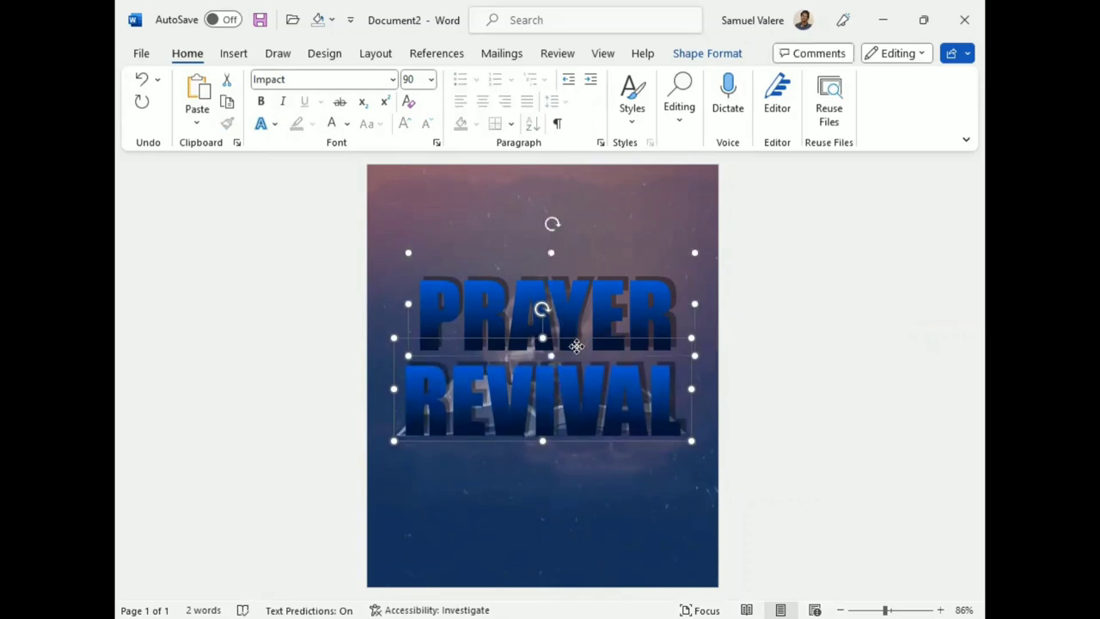
pyautogui.moveTo(577, 337); pyautogui.dragTo(571, 371)
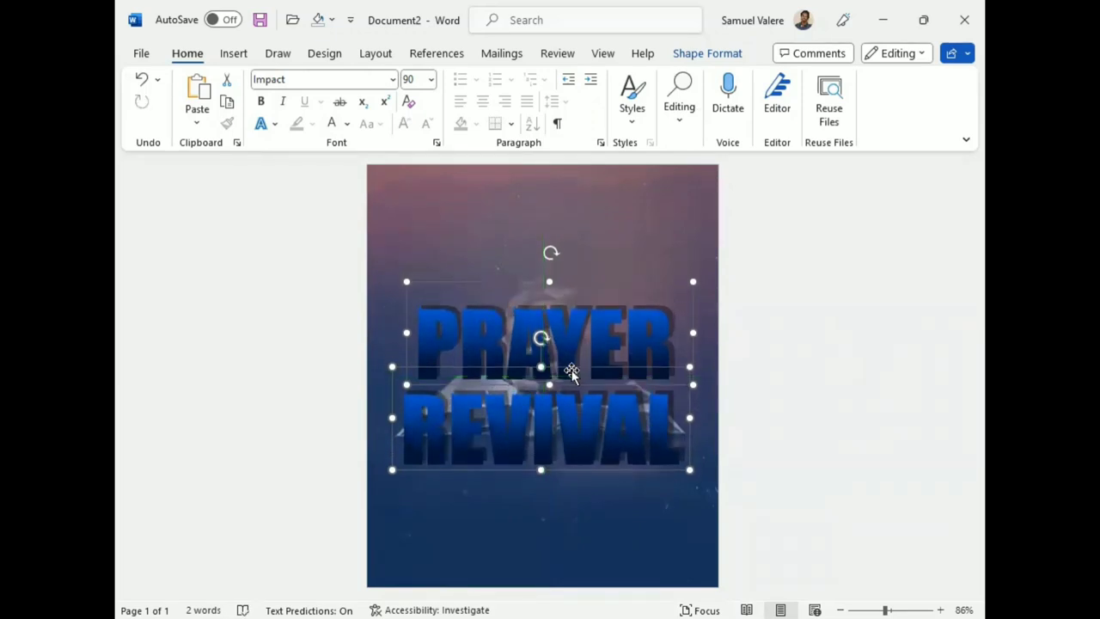
pyautogui.click(230, 55)
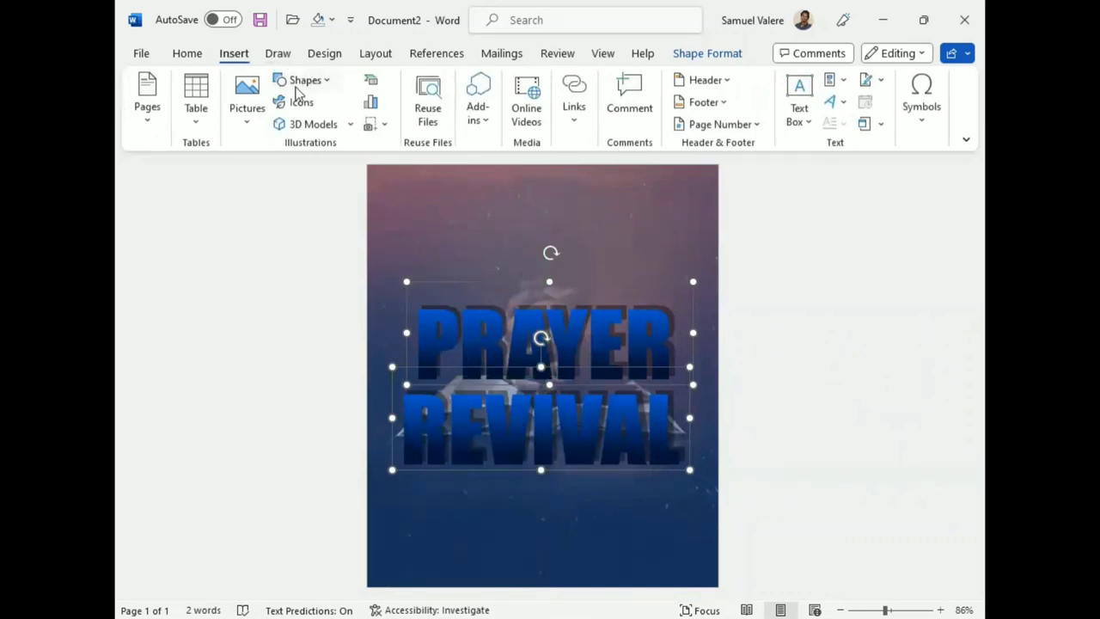
# Step: Draw a text box above PRAYER with the text 'Join Us IN' and select it
pyautogui.click(307, 81)
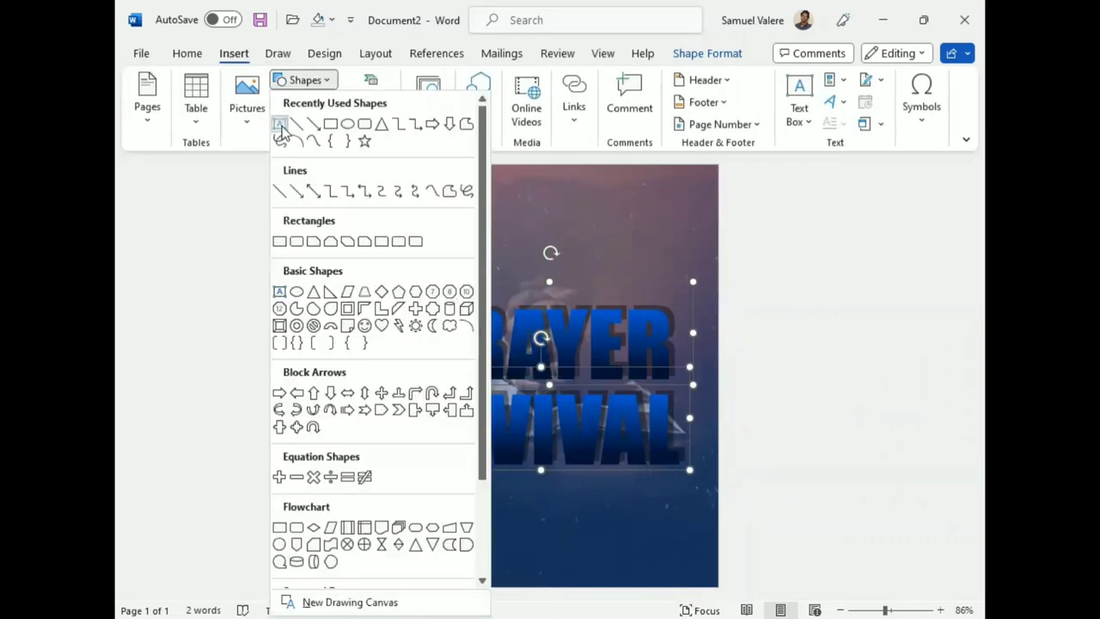
pyautogui.click(282, 129)
pyautogui.moveTo(479, 257); pyautogui.dragTo(620, 294)
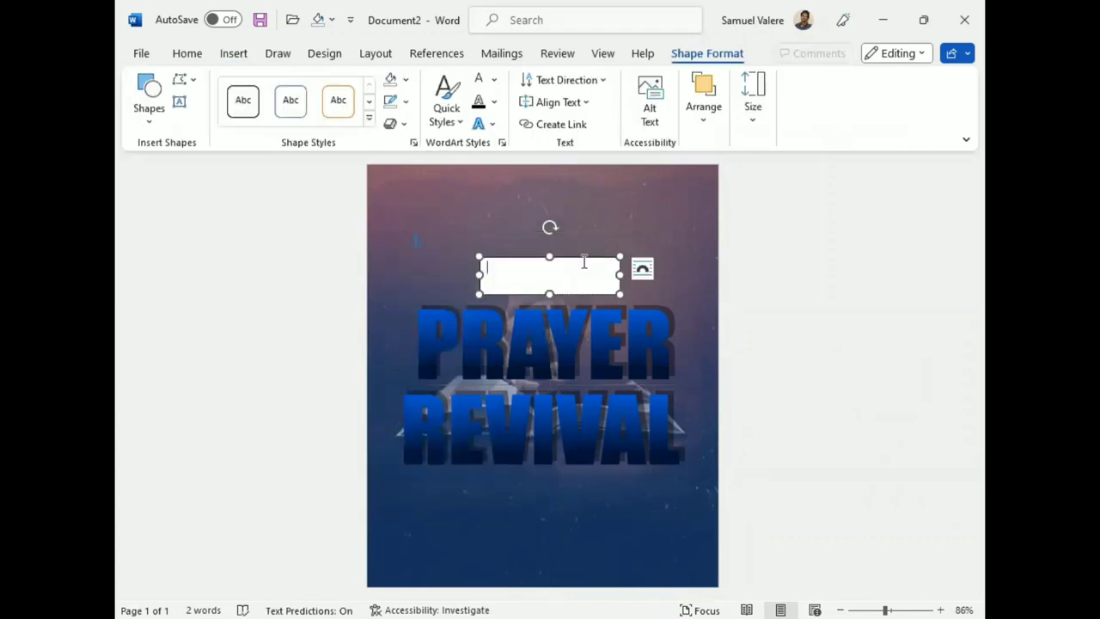
pyautogui.moveTo(582, 259); pyautogui.dragTo(579, 255)
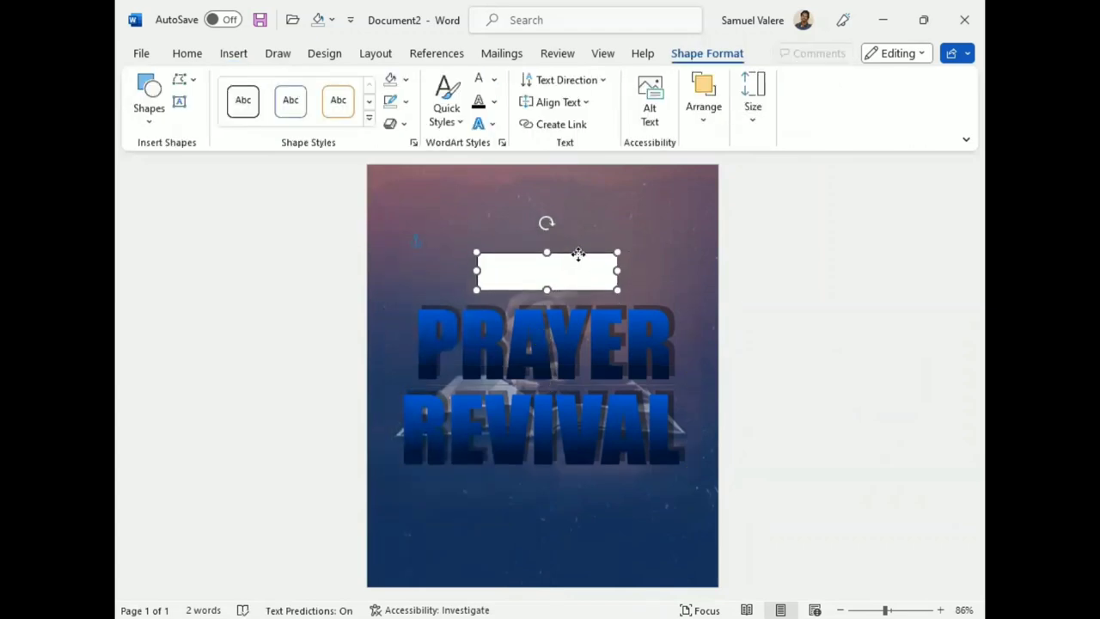
pyautogui.write('Join ')
pyautogui.write('U')
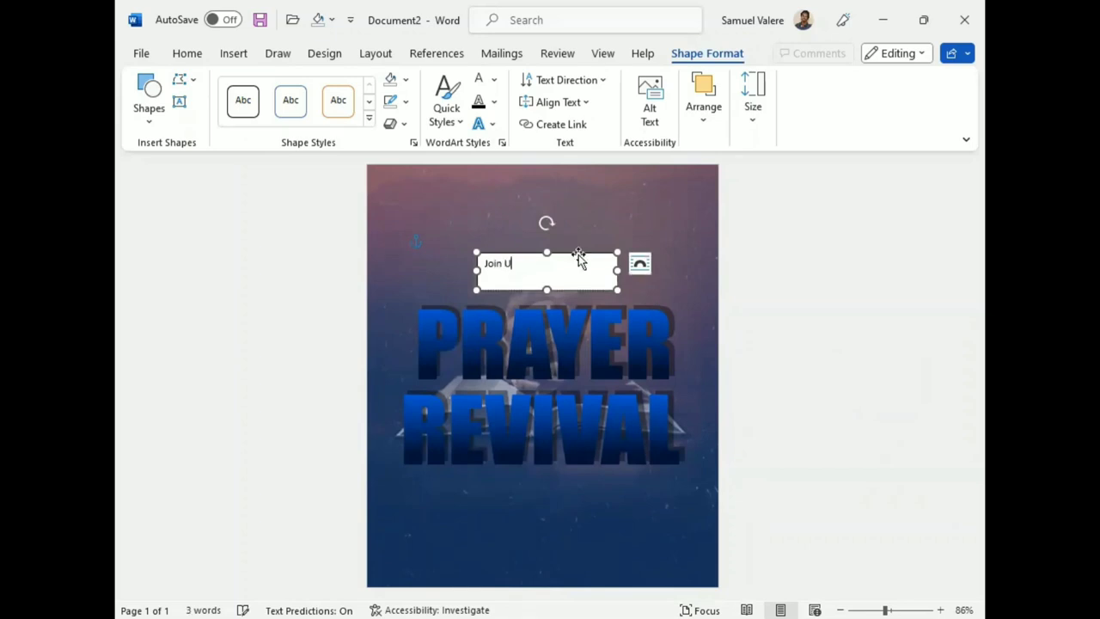
pyautogui.write('s ')
pyautogui.write('IN')
pyautogui.moveTo(532, 265); pyautogui.dragTo(486, 267)
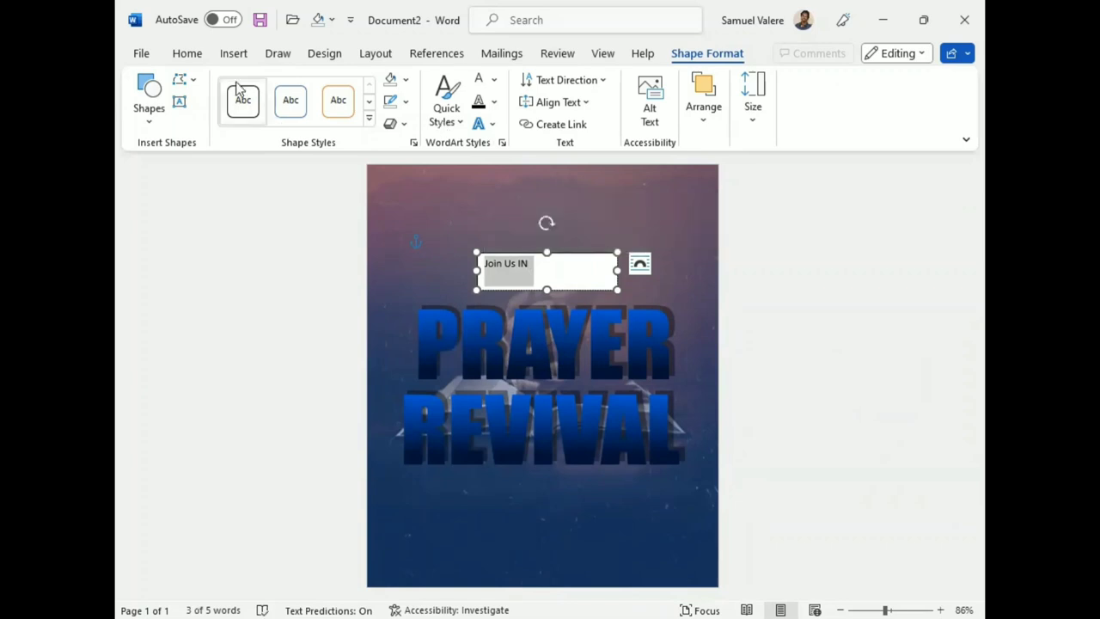
# Step: Make the Join Us line 'JOIN US IN' in 18-pt centred capitals and shorten its box
pyautogui.click(191, 55)
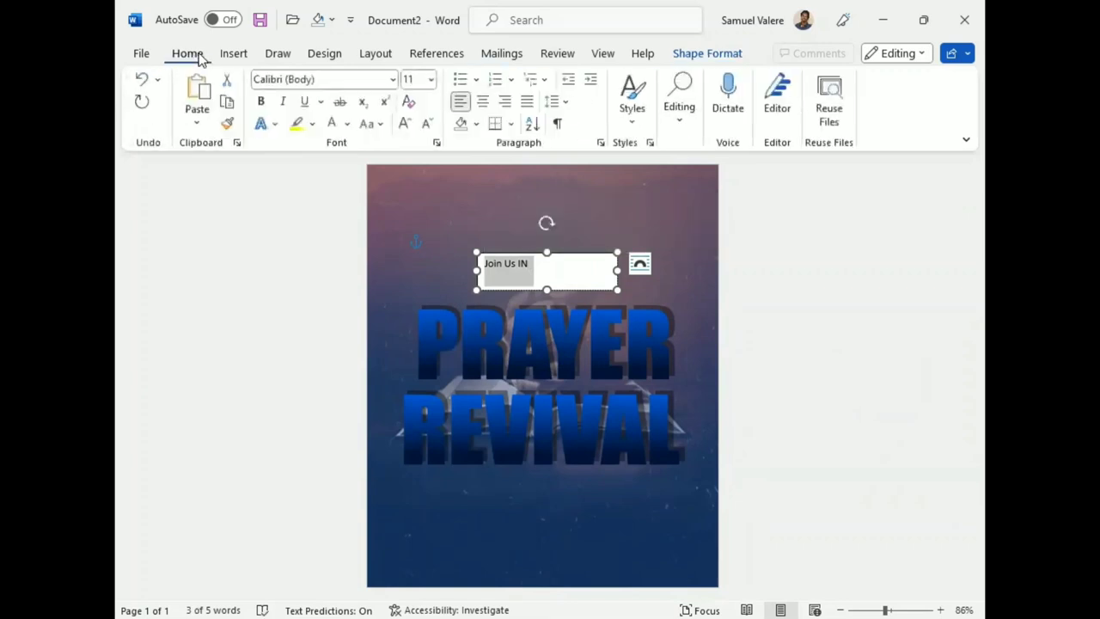
pyautogui.click(383, 125)
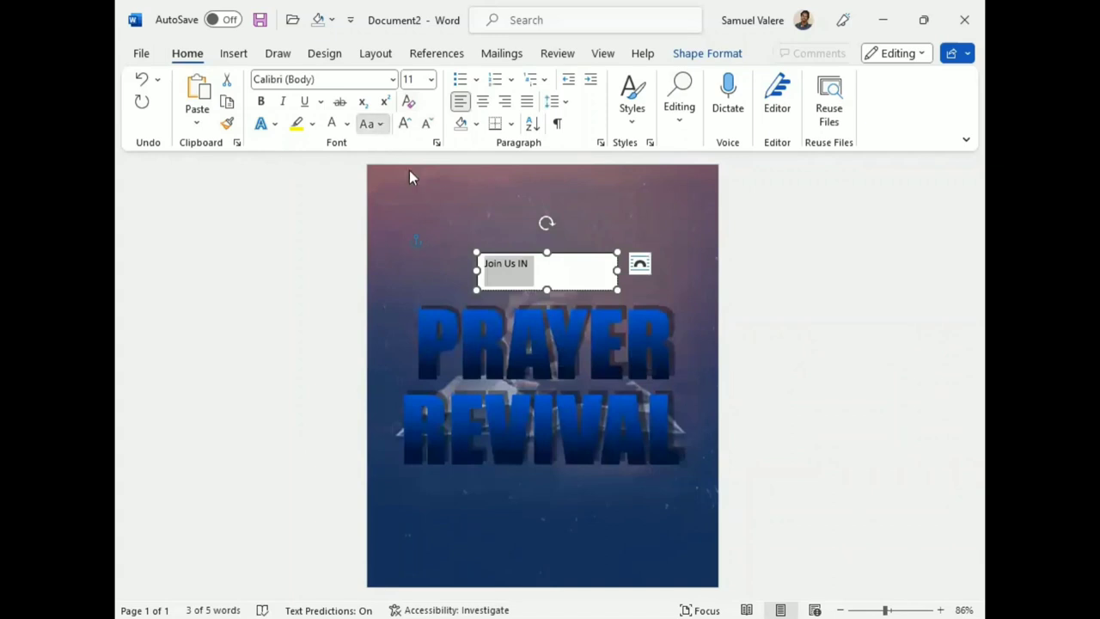
pyautogui.click(416, 195)
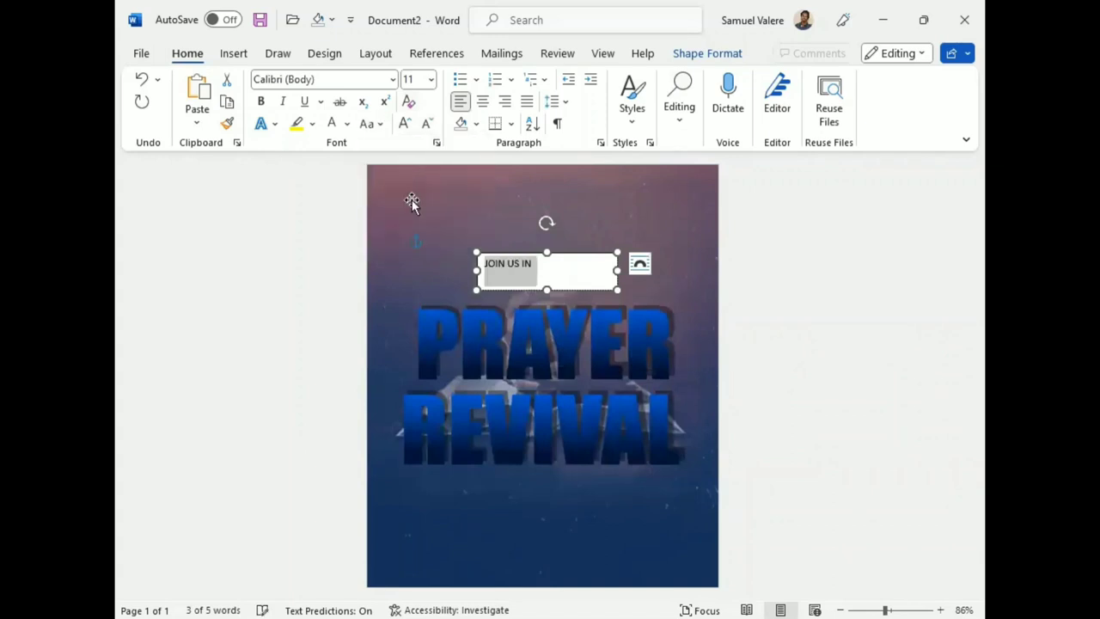
pyautogui.click(411, 79)
pyautogui.write('1')
pyautogui.press('Return')
pyautogui.click(484, 102)
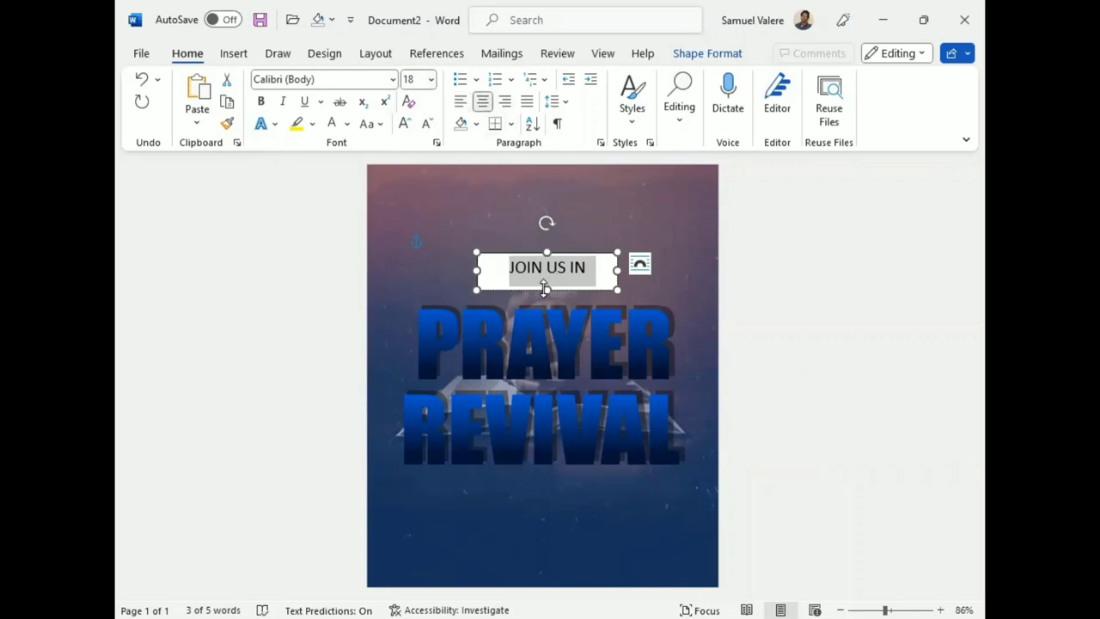
pyautogui.moveTo(547, 290); pyautogui.dragTo(545, 277)
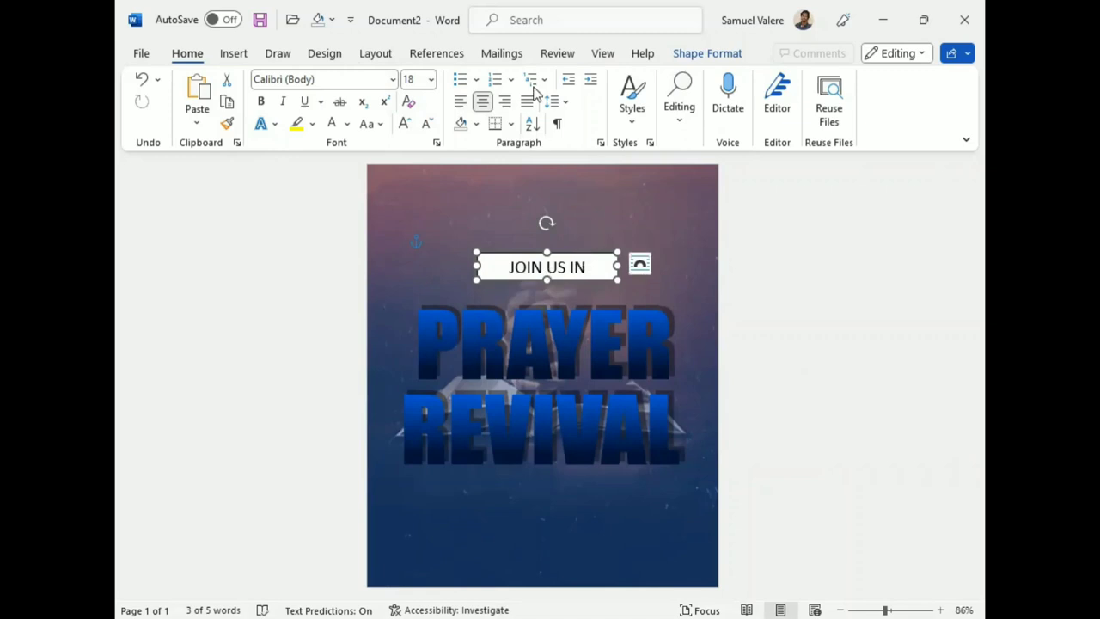
# Step: Give the JOIN US IN box a blue fill, no outline and white text
pyautogui.click(732, 55)
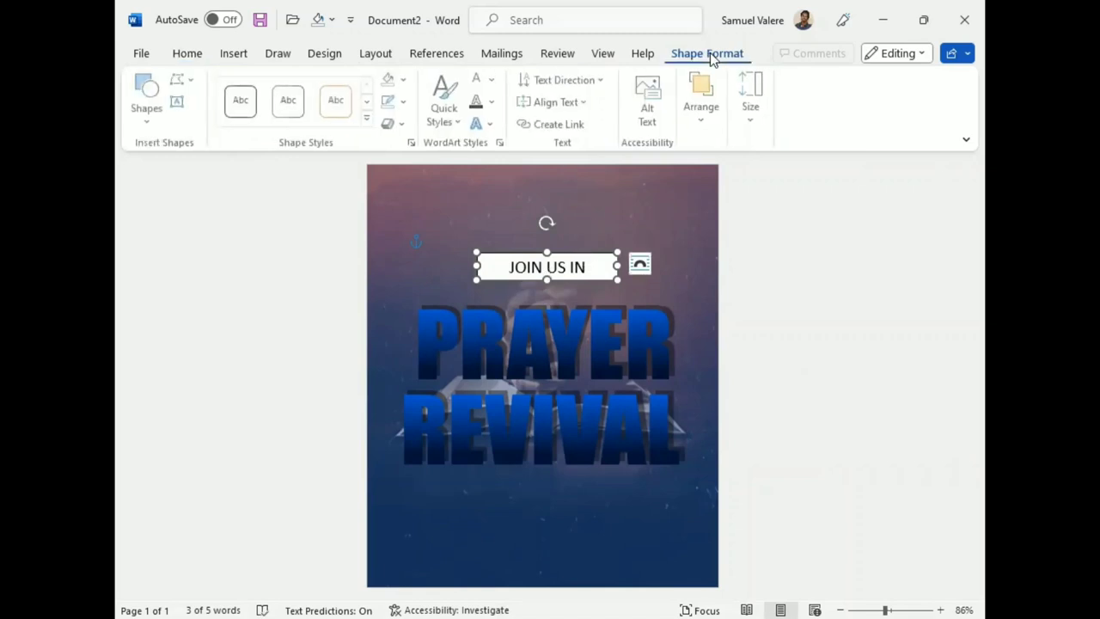
pyautogui.click(407, 102)
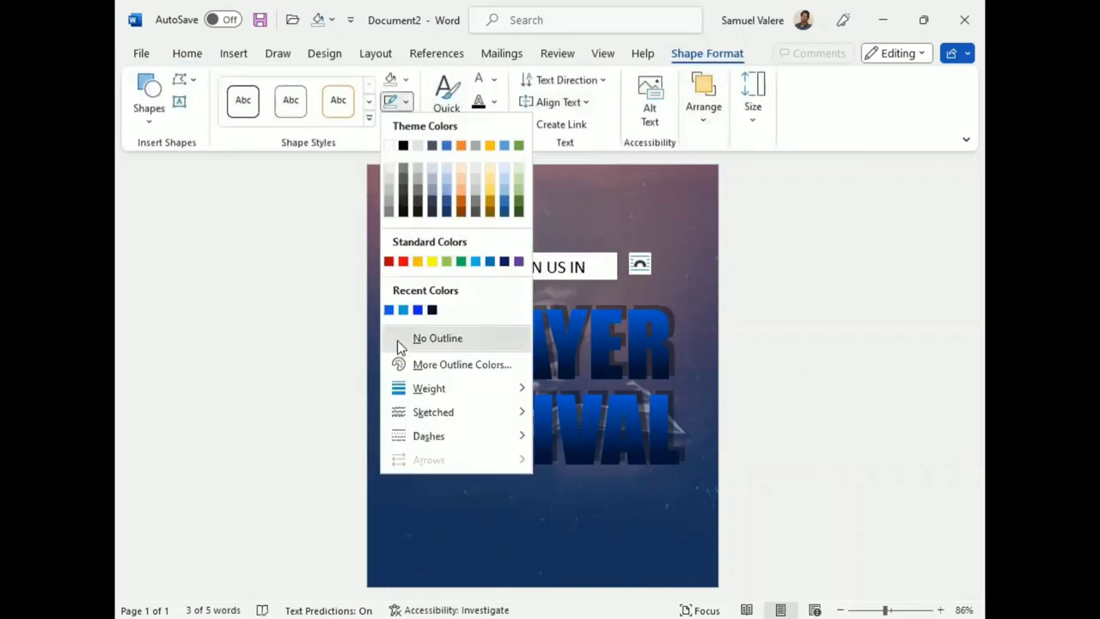
pyautogui.click(397, 341)
pyautogui.click(408, 82)
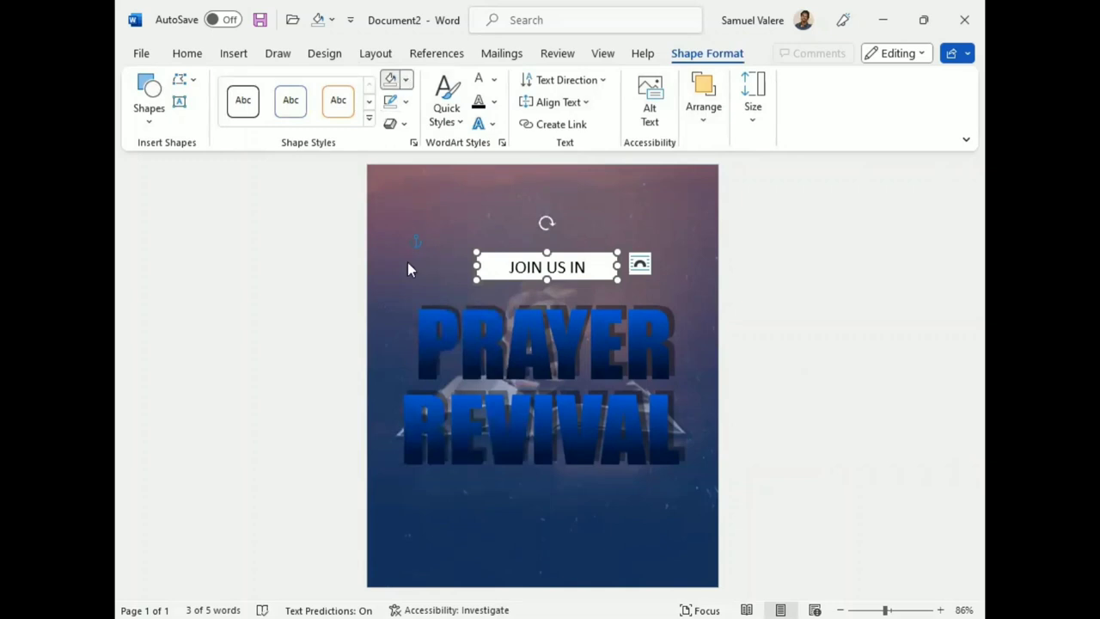
pyautogui.click(389, 288)
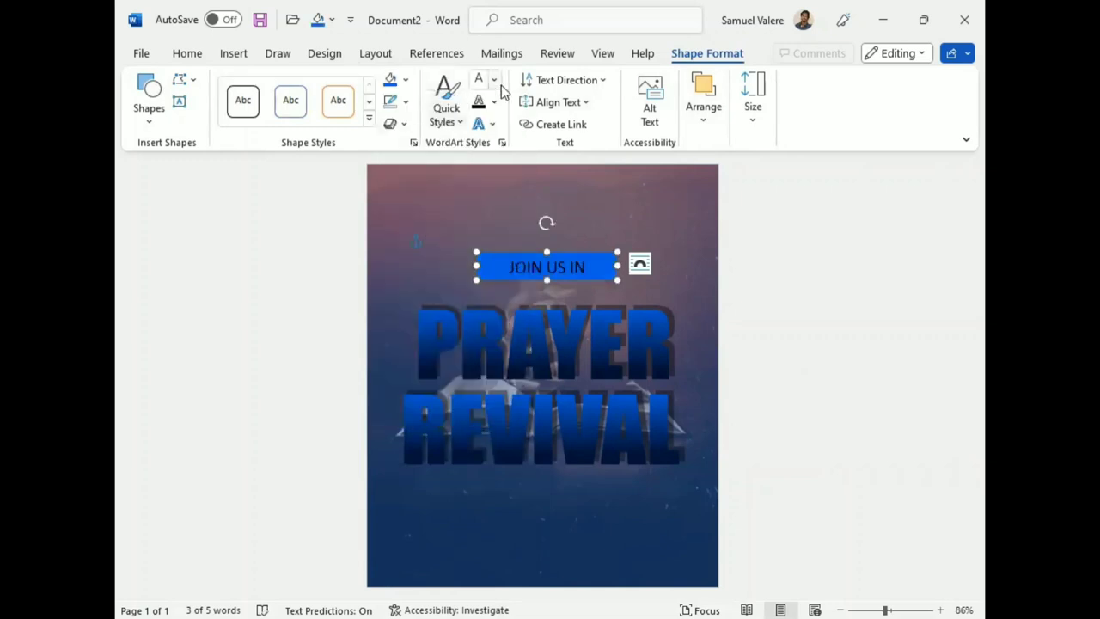
pyautogui.click(494, 79)
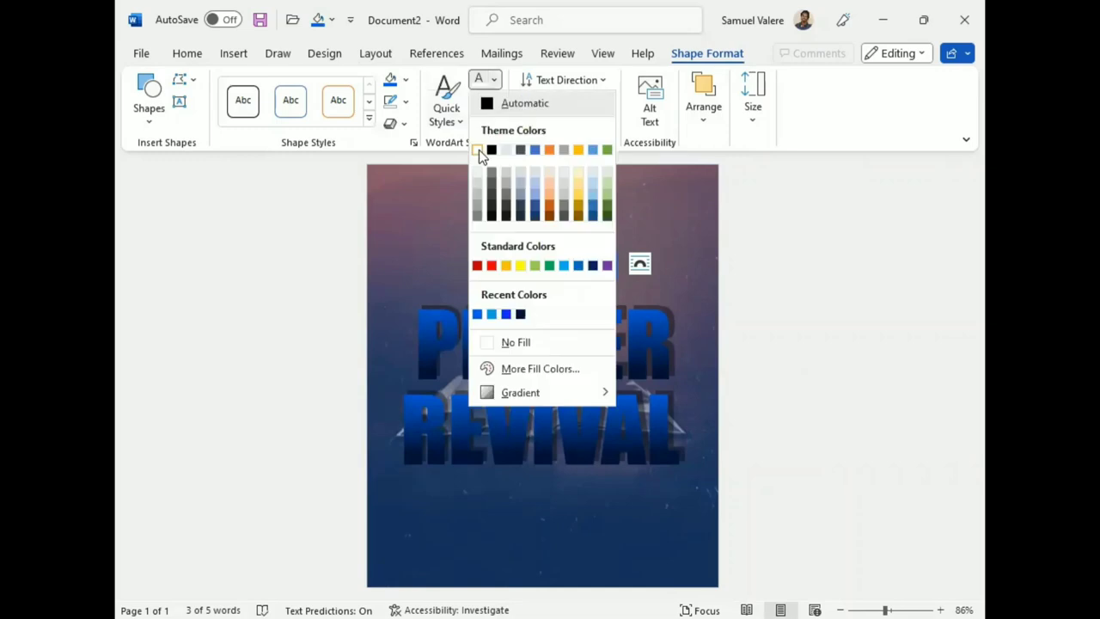
pyautogui.click(479, 149)
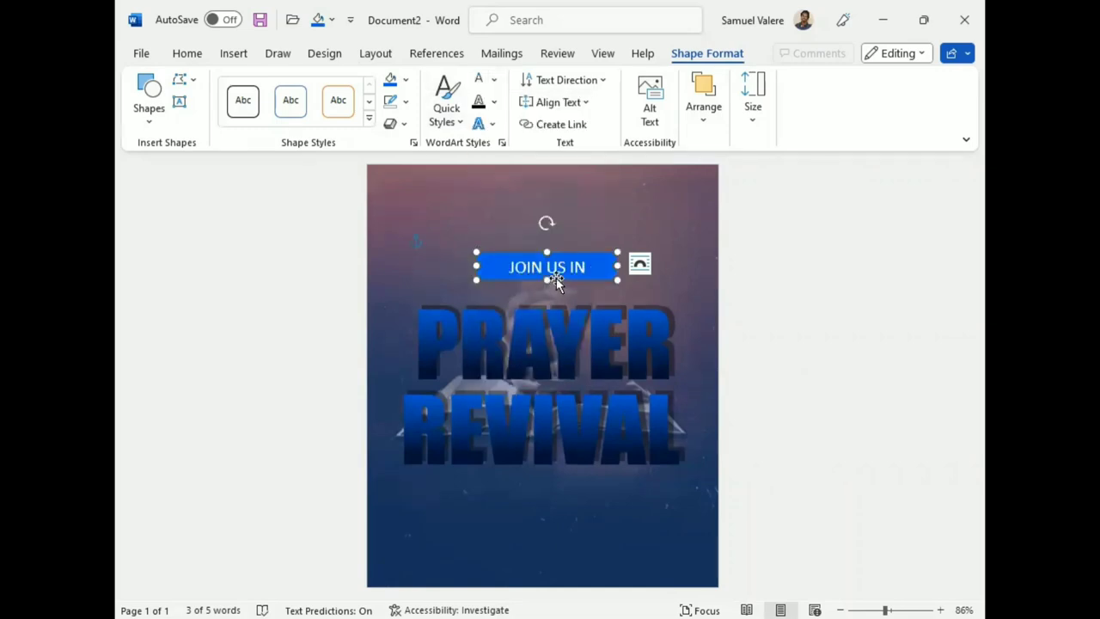
# Step: Centre the JOIN US IN box on the page above the PRAYER REVIVAL title
pyautogui.moveTo(556, 277); pyautogui.dragTo(549, 296)
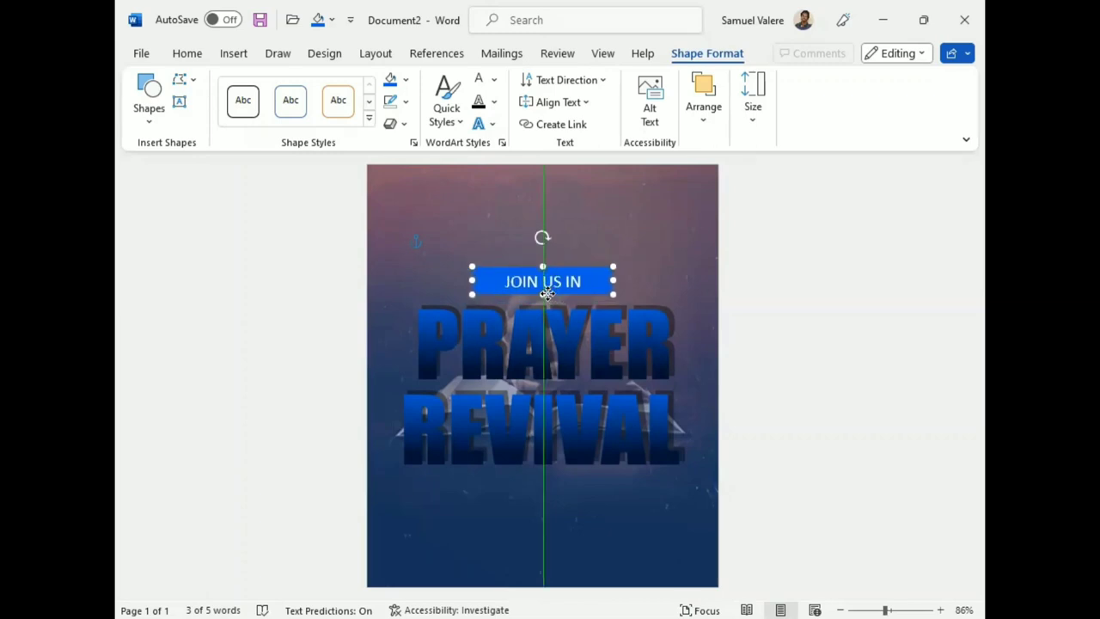
pyautogui.moveTo(549, 296); pyautogui.dragTo(548, 294)
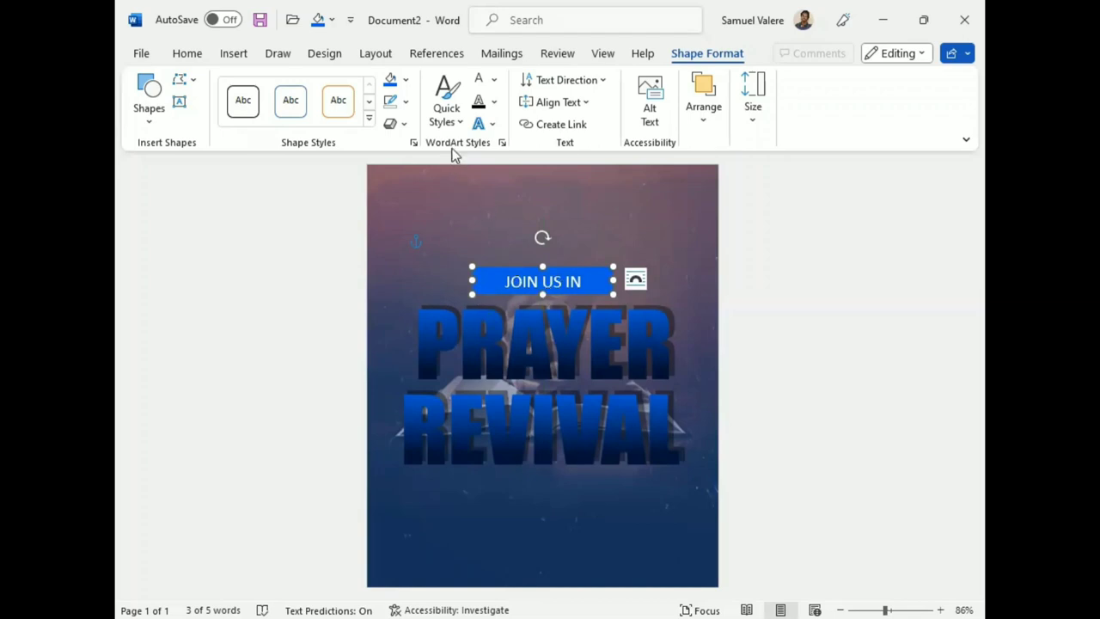
pyautogui.click(179, 103)
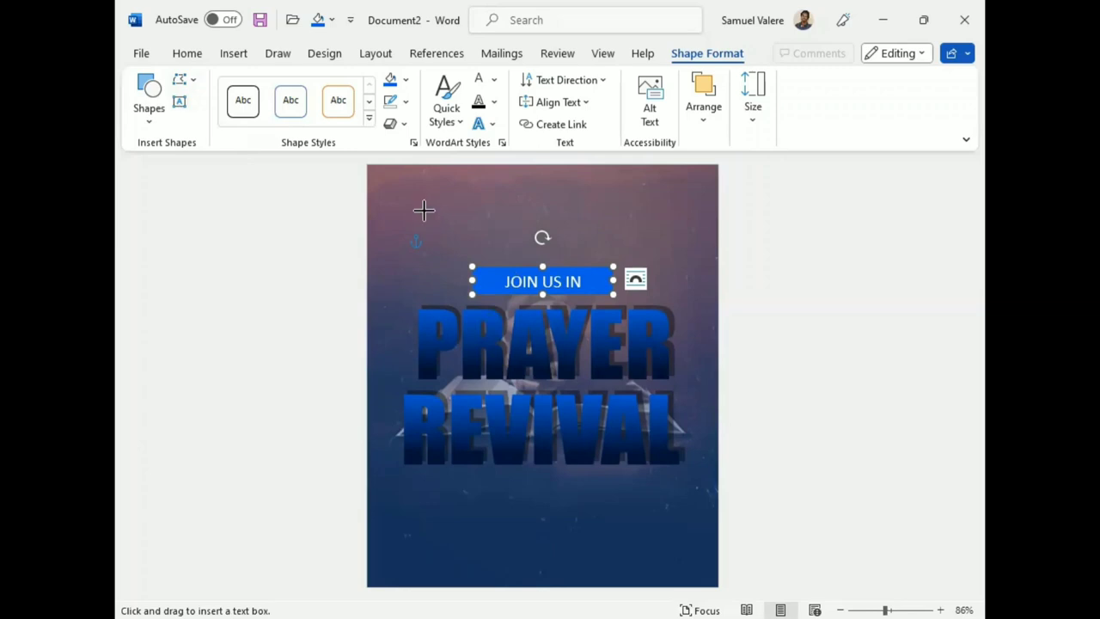
# Step: Draw a new text box above JOIN US IN and type the pastor's name line
pyautogui.moveTo(422, 208); pyautogui.dragTo(644, 250)
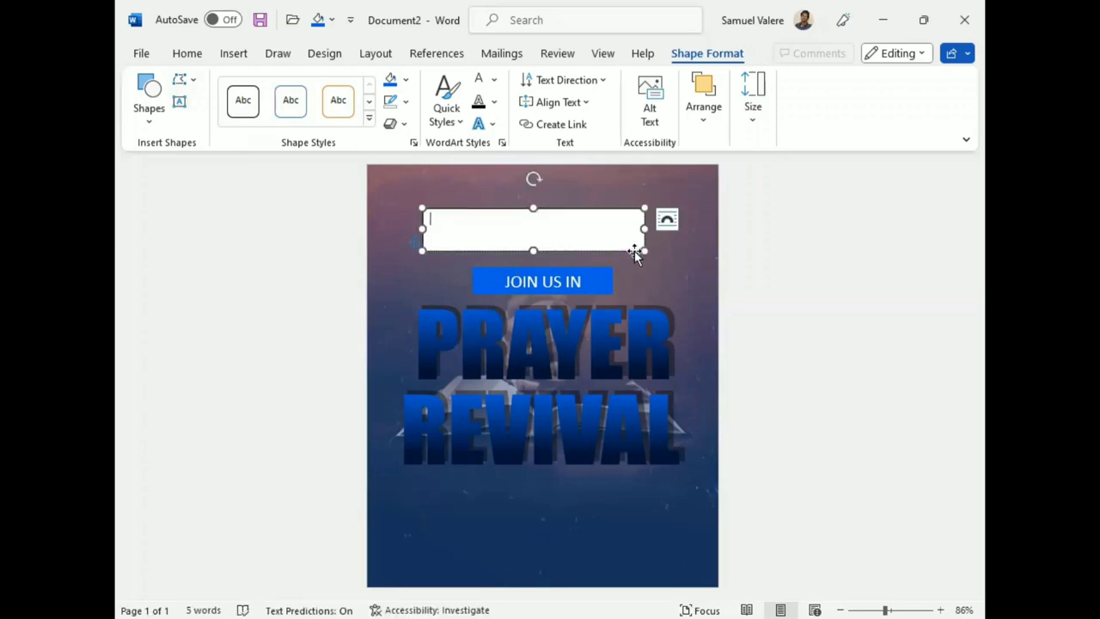
pyautogui.write('With')
pyautogui.press('BackSpace')
pyautogui.write('Past')
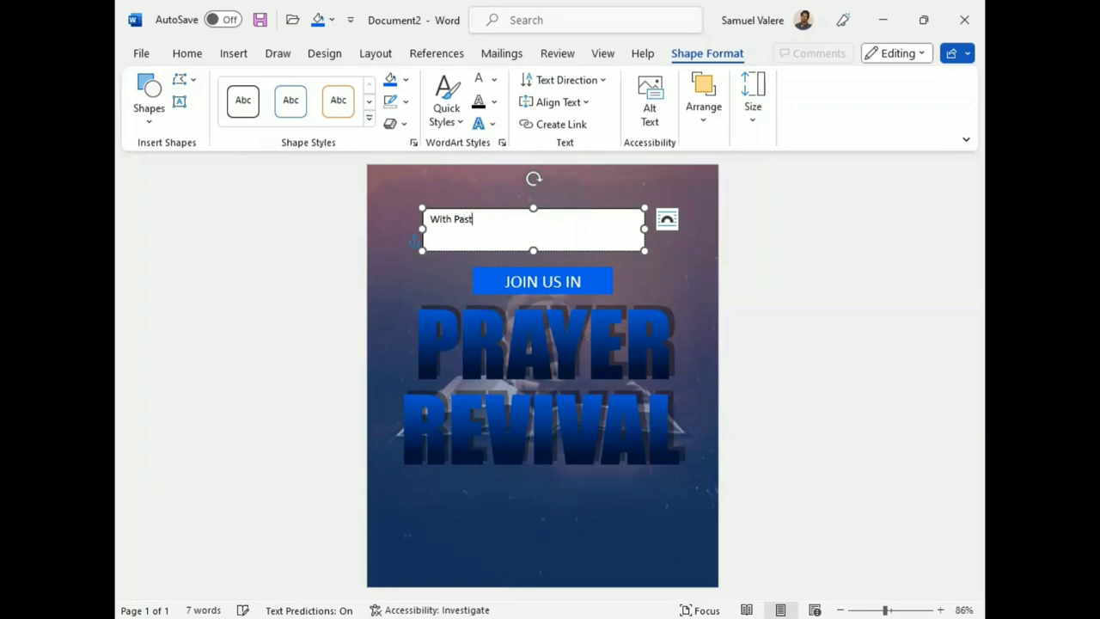
pyautogui.write('or M')
pyautogui.write('arcel')
pyautogui.write(' D')
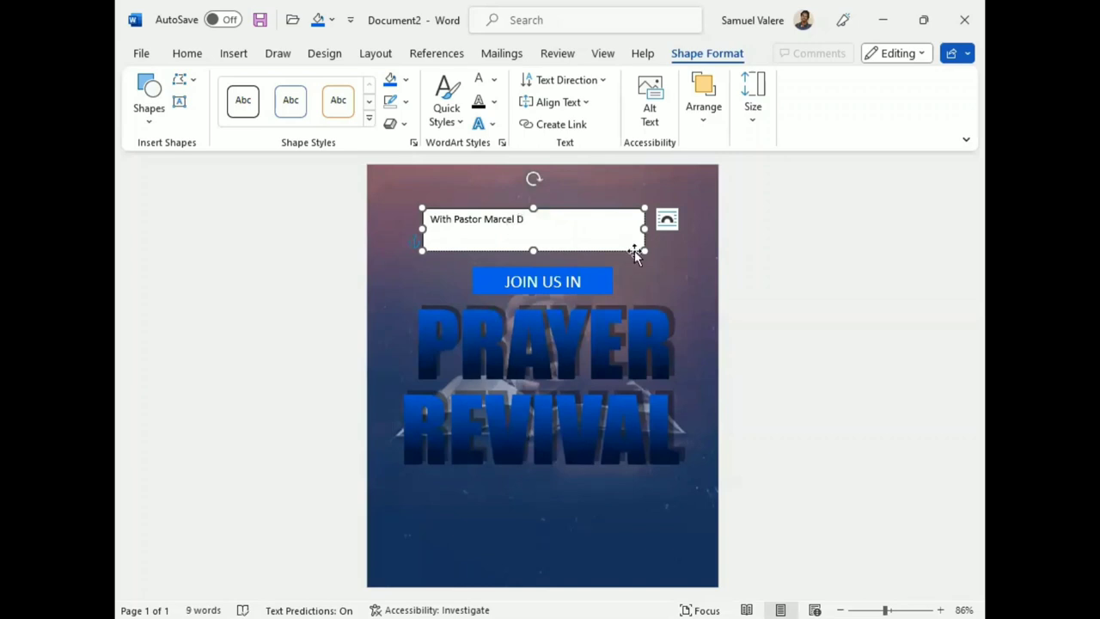
# Step: Format the whole pastor line as 20-pt uppercase text
pyautogui.doubleClick(483, 219)
pyautogui.hotkey('ctrl', 'a')
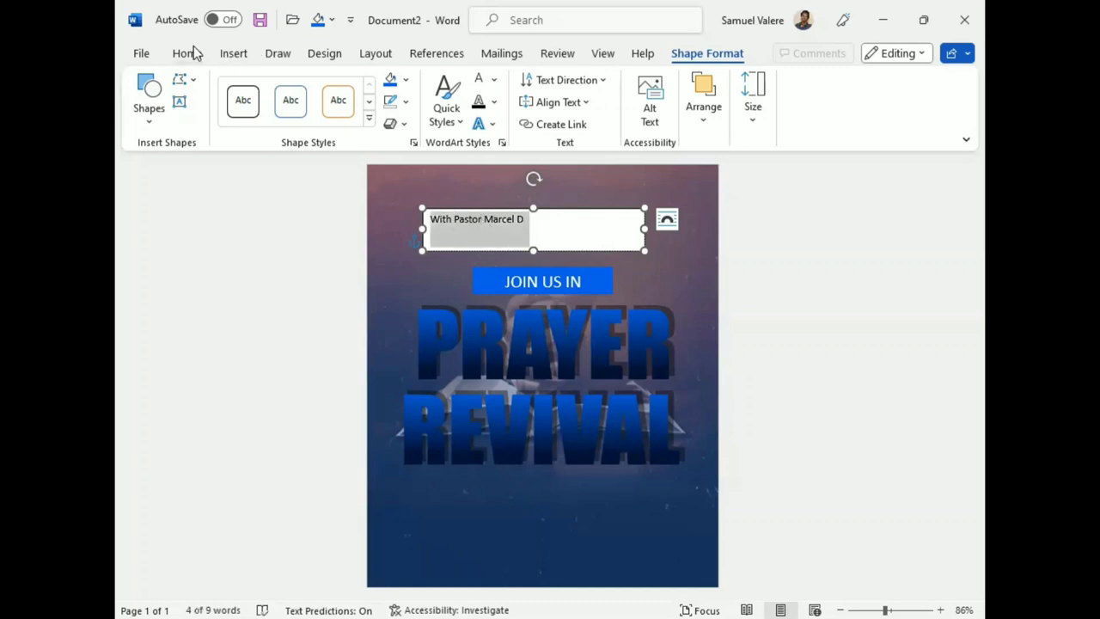
pyautogui.click(186, 52)
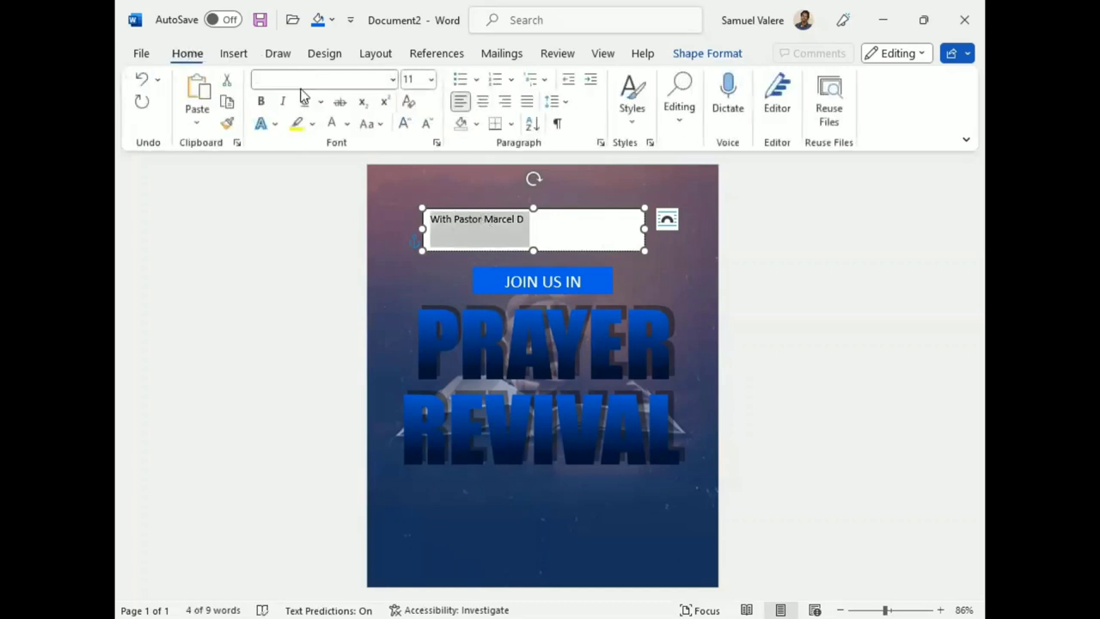
pyautogui.click(417, 79)
pyautogui.write('20')
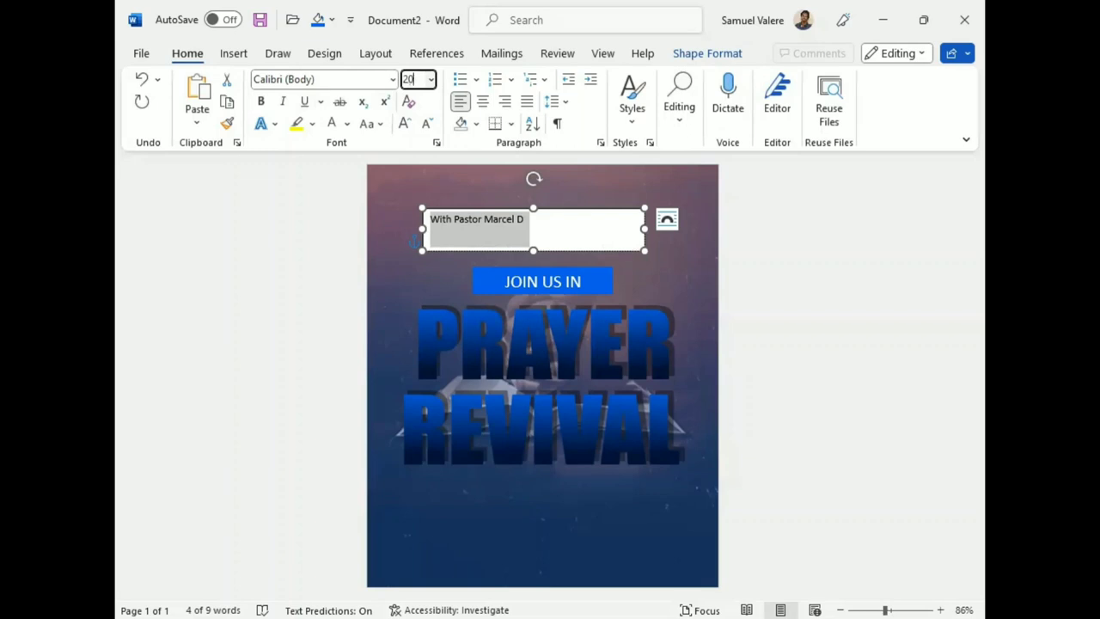
pyautogui.press('Return')
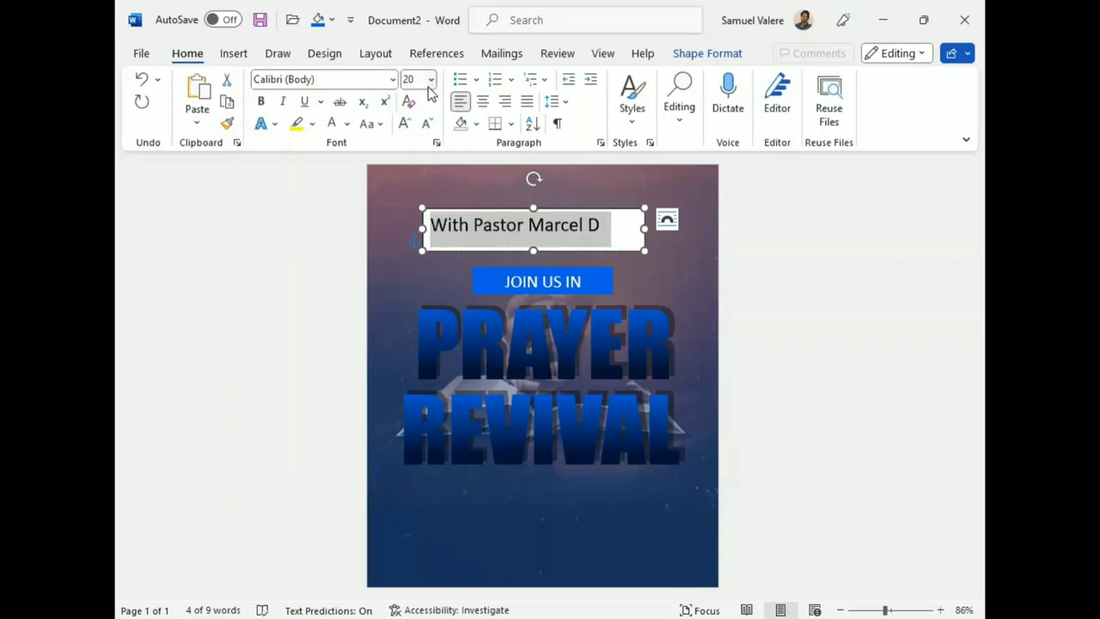
pyautogui.click(379, 125)
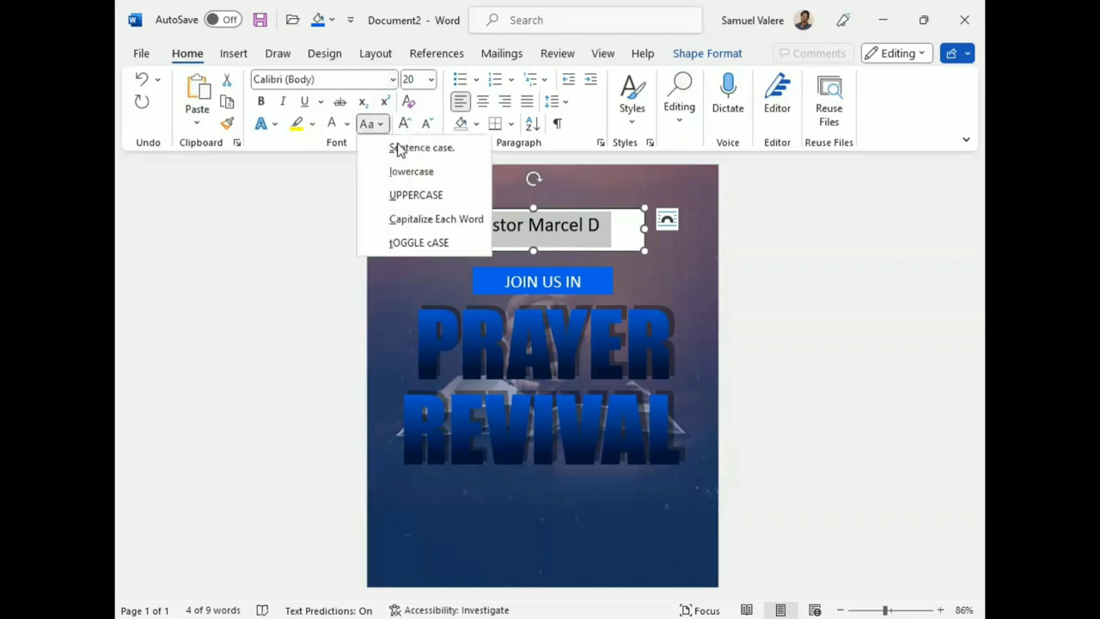
pyautogui.click(412, 196)
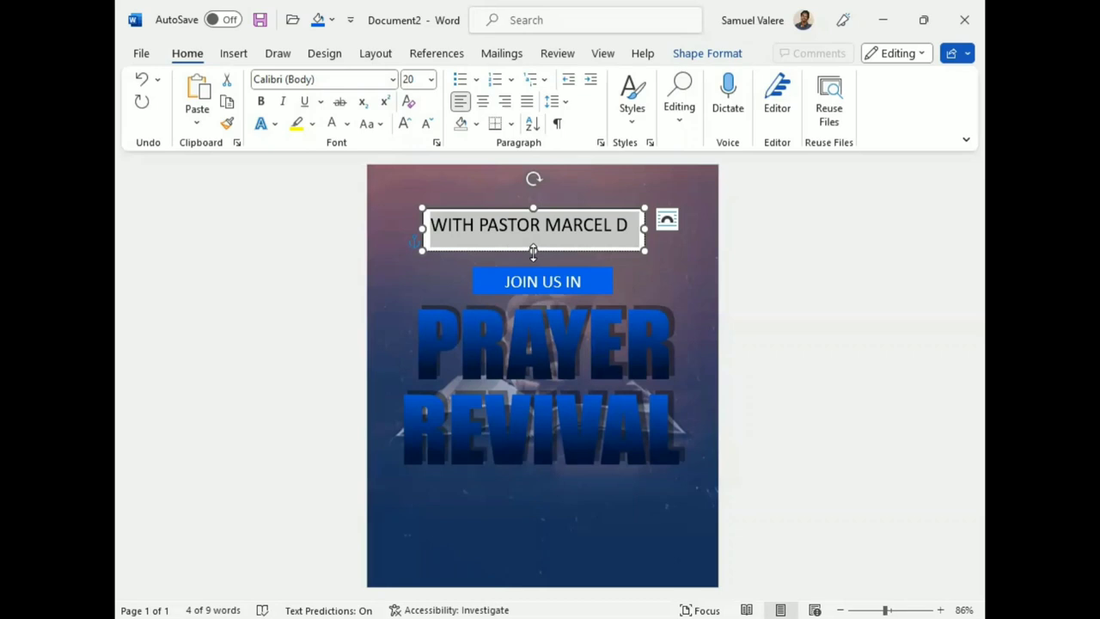
# Step: Shorten the pastor box to fit its line and move it below the PRAYER REVIVAL title
pyautogui.moveTo(533, 250)
pyautogui.mouseDown()
pyautogui.moveTo(530, 239)
pyautogui.moveTo(558, 496)
pyautogui.moveTo(537, 503)
pyautogui.mouseUp()
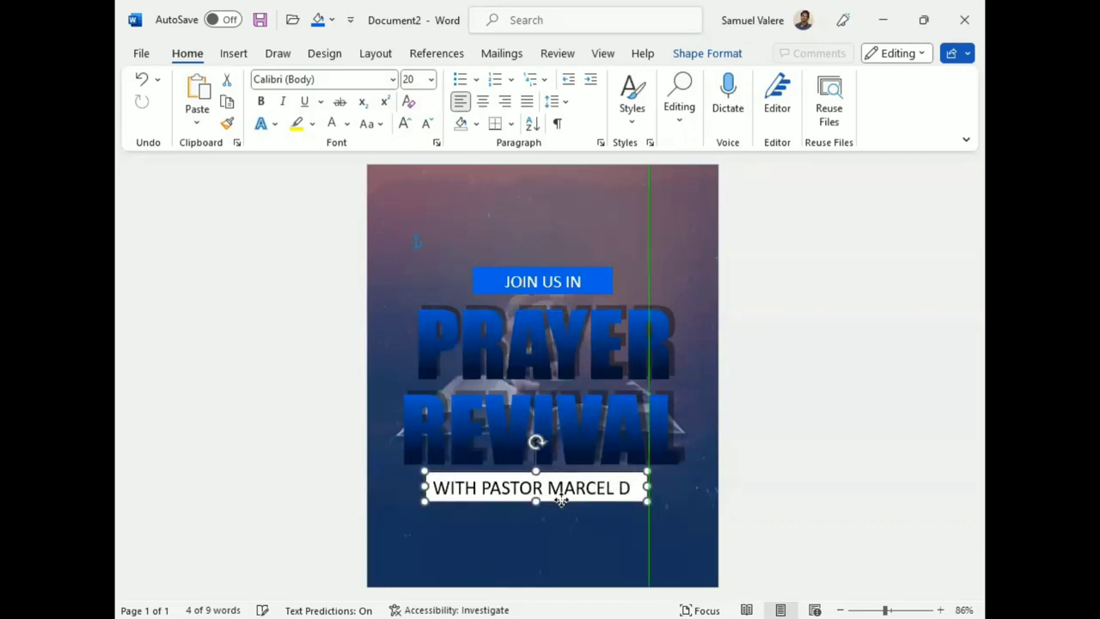
pyautogui.moveTo(537, 502); pyautogui.dragTo(560, 507)
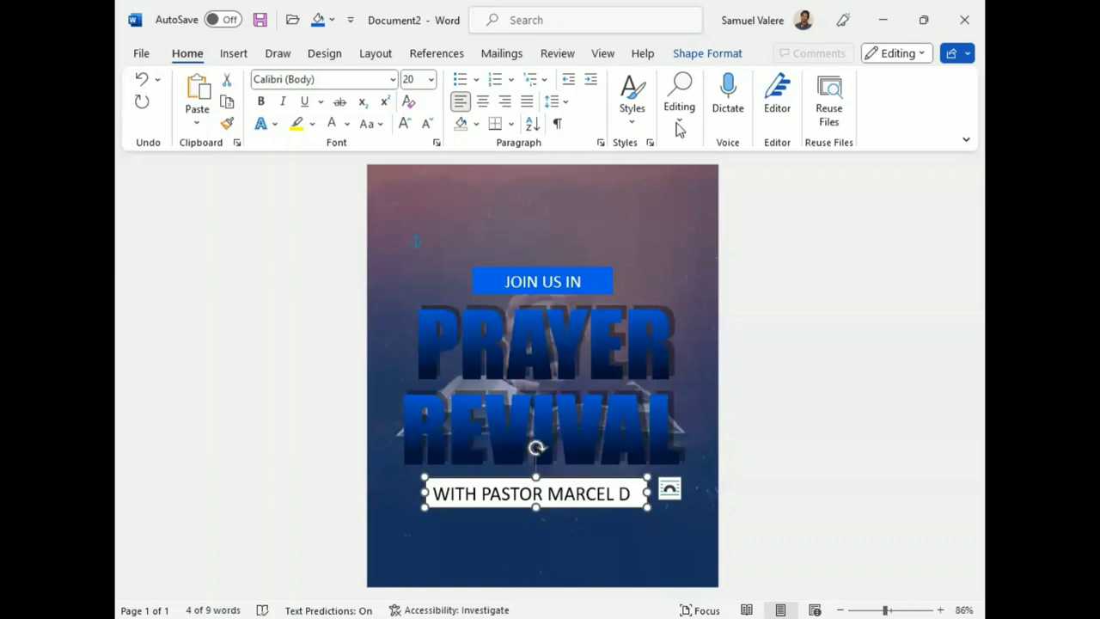
pyautogui.click(715, 53)
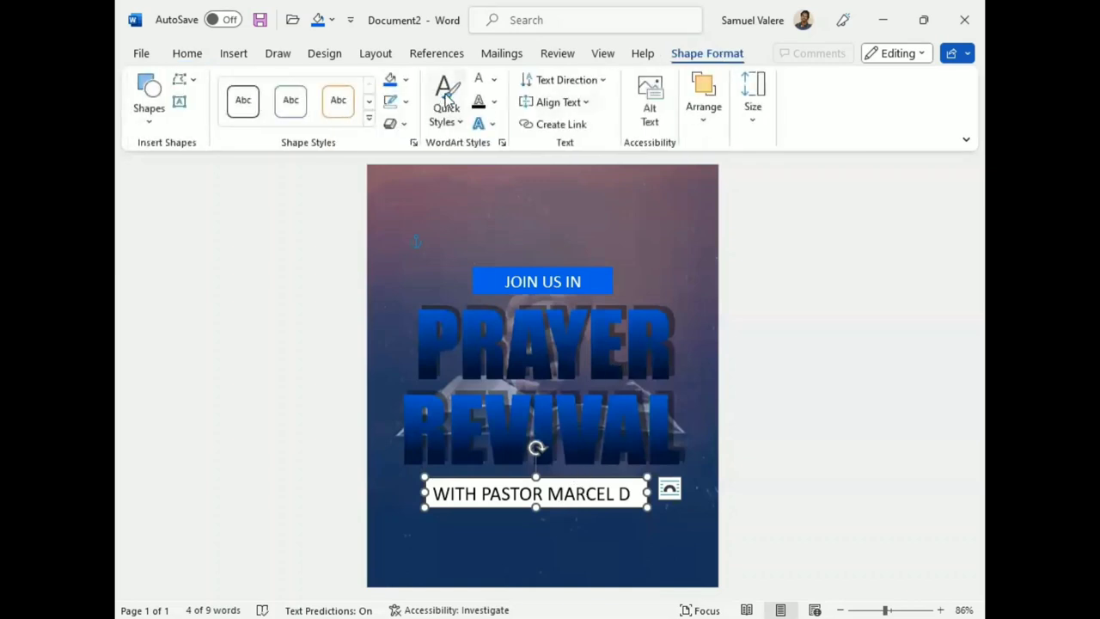
# Step: Remove the pastor box's fill and outline and make its text white
pyautogui.click(409, 81)
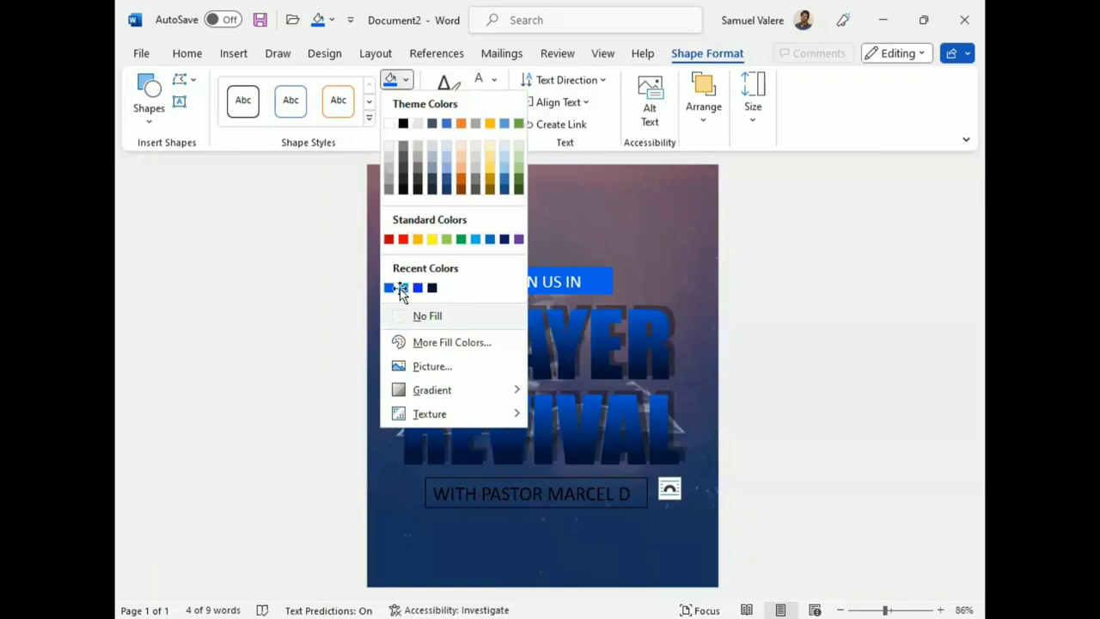
pyautogui.click(405, 315)
pyautogui.click(405, 101)
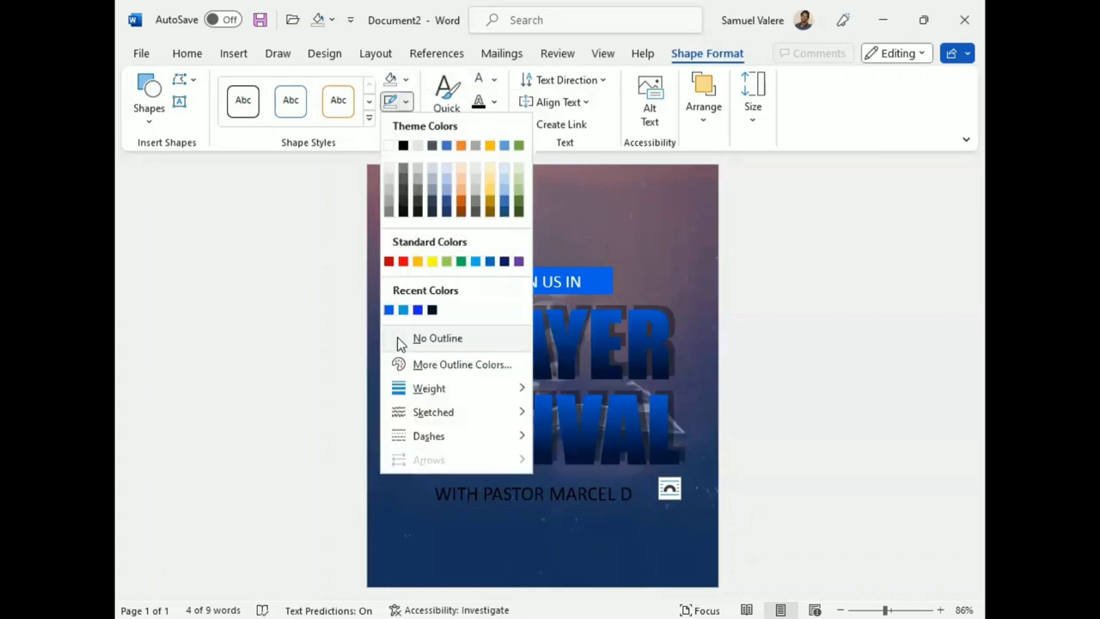
pyautogui.click(496, 82)
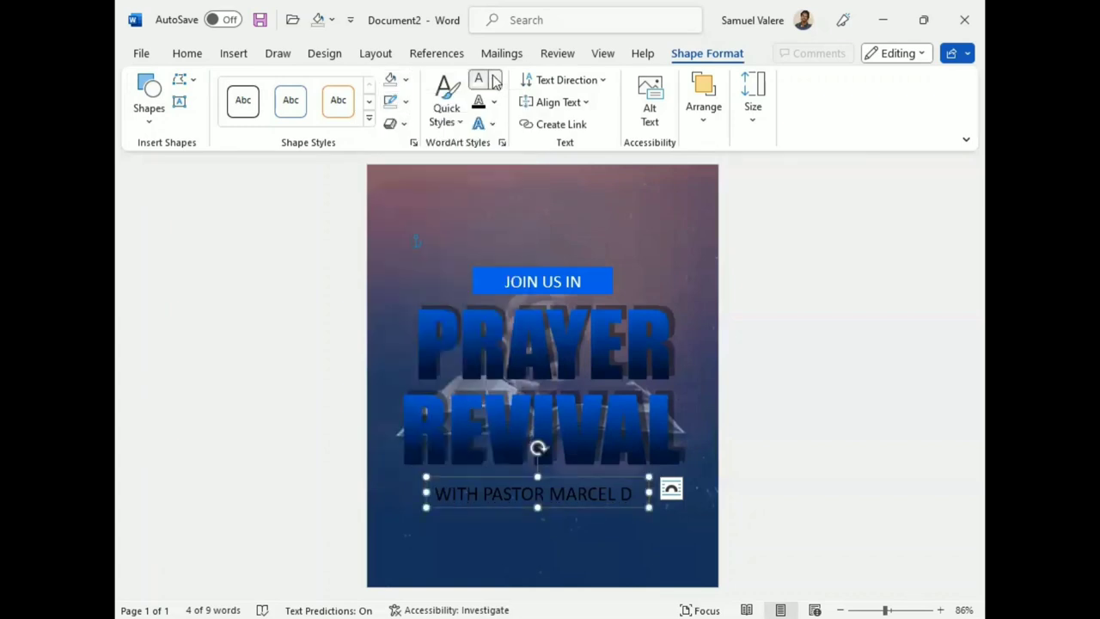
pyautogui.click(496, 80)
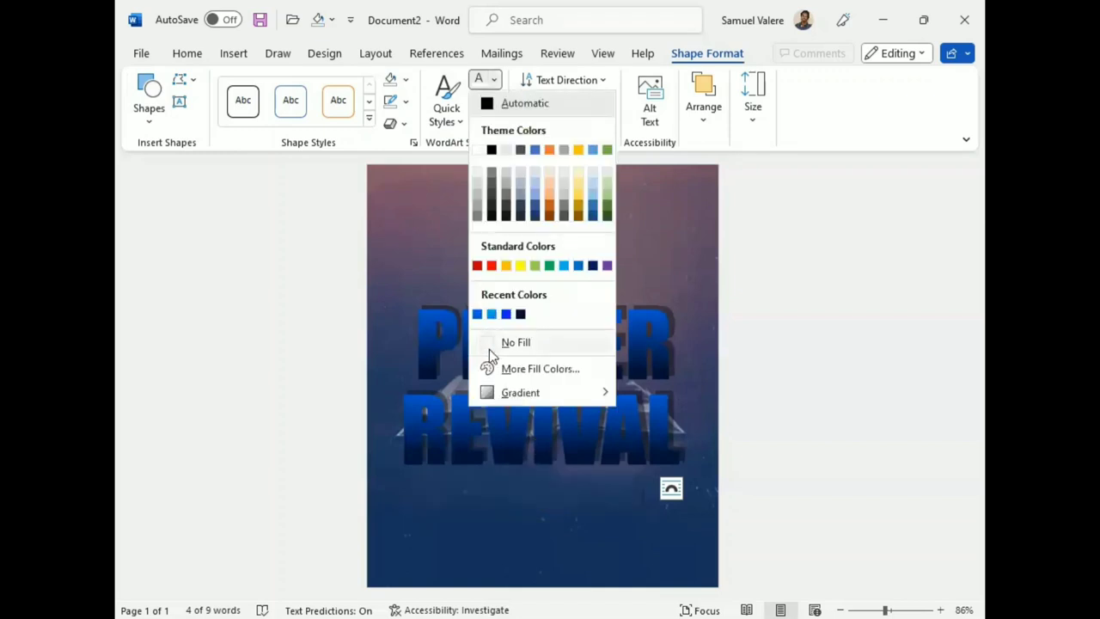
pyautogui.click(478, 150)
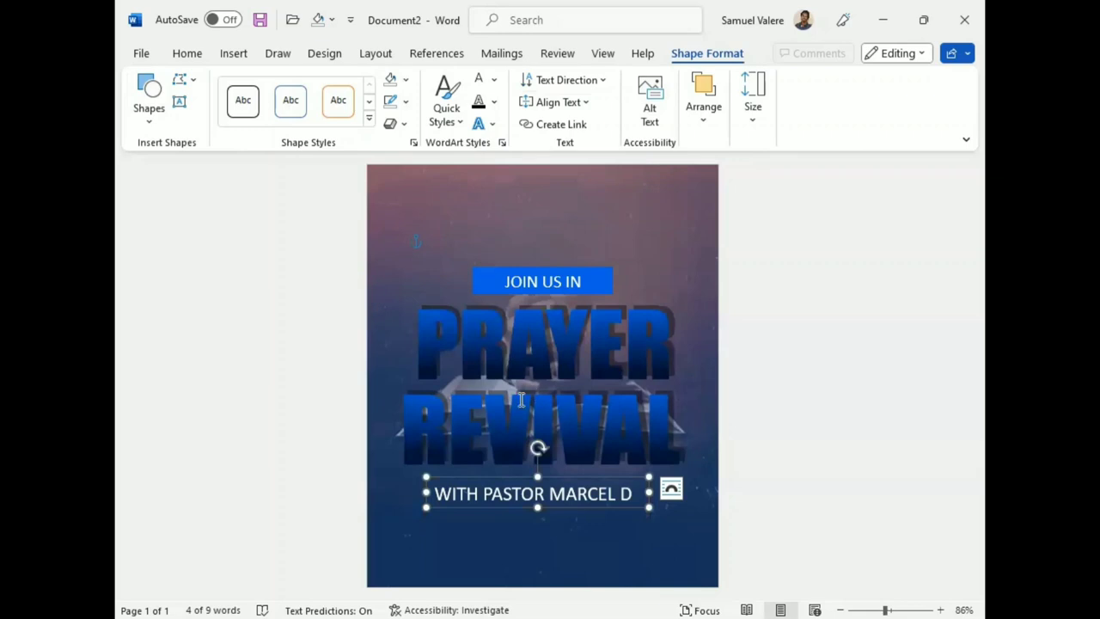
# Step: Narrow and recentre the pastor line's box, then drag a duplicate copy underneath it
pyautogui.moveTo(550, 513); pyautogui.dragTo(550, 501)
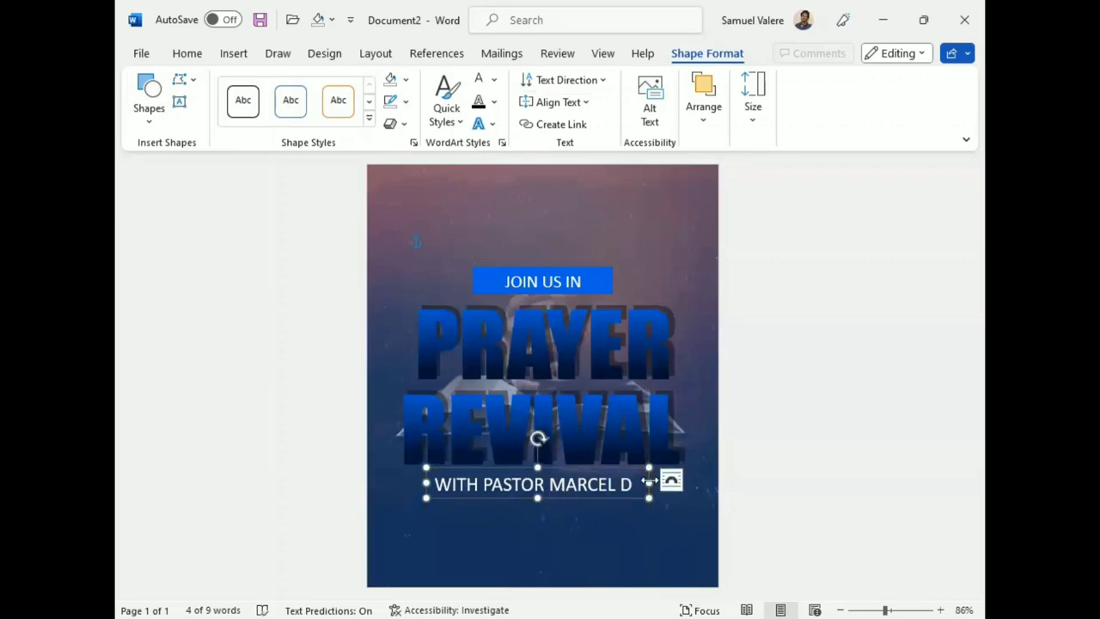
pyautogui.moveTo(647, 482); pyautogui.dragTo(636, 482)
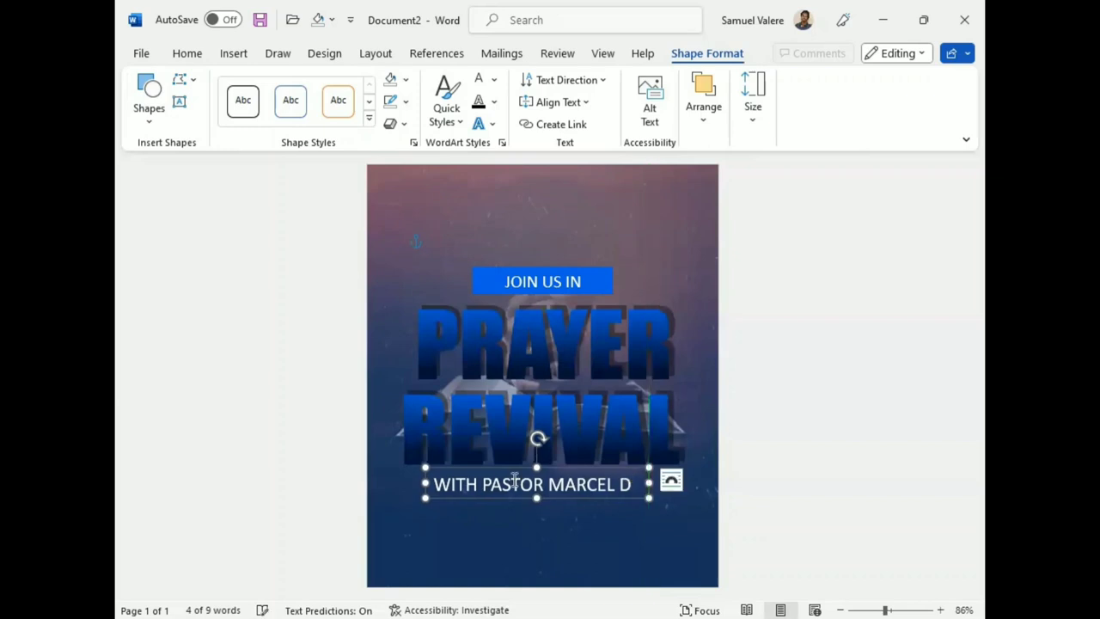
pyautogui.moveTo(424, 483); pyautogui.dragTo(436, 483)
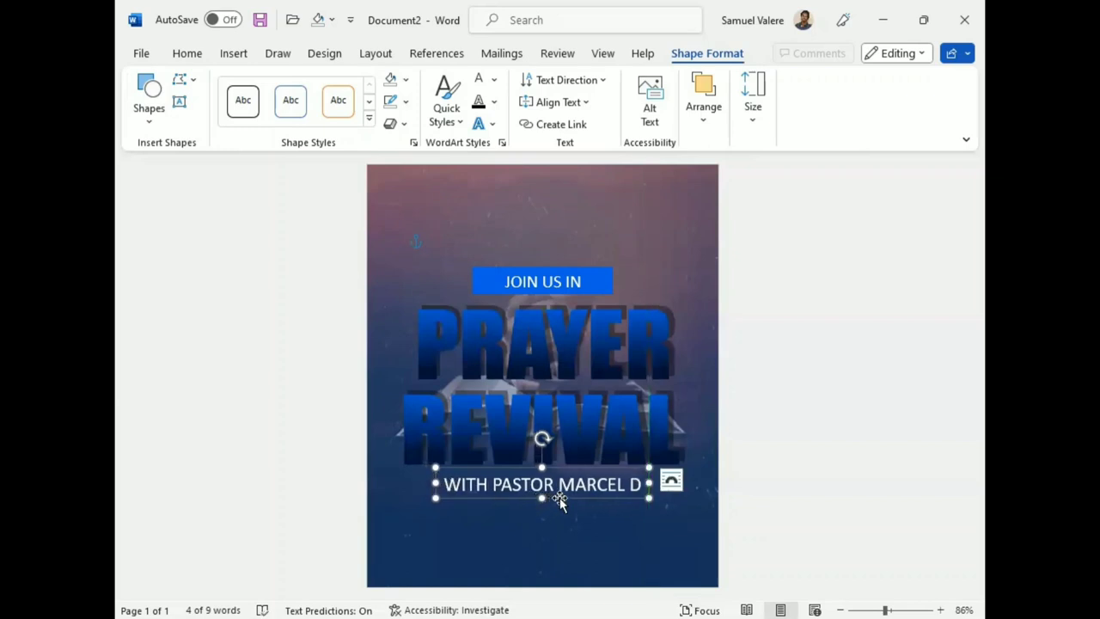
pyautogui.moveTo(555, 500); pyautogui.dragTo(561, 497)
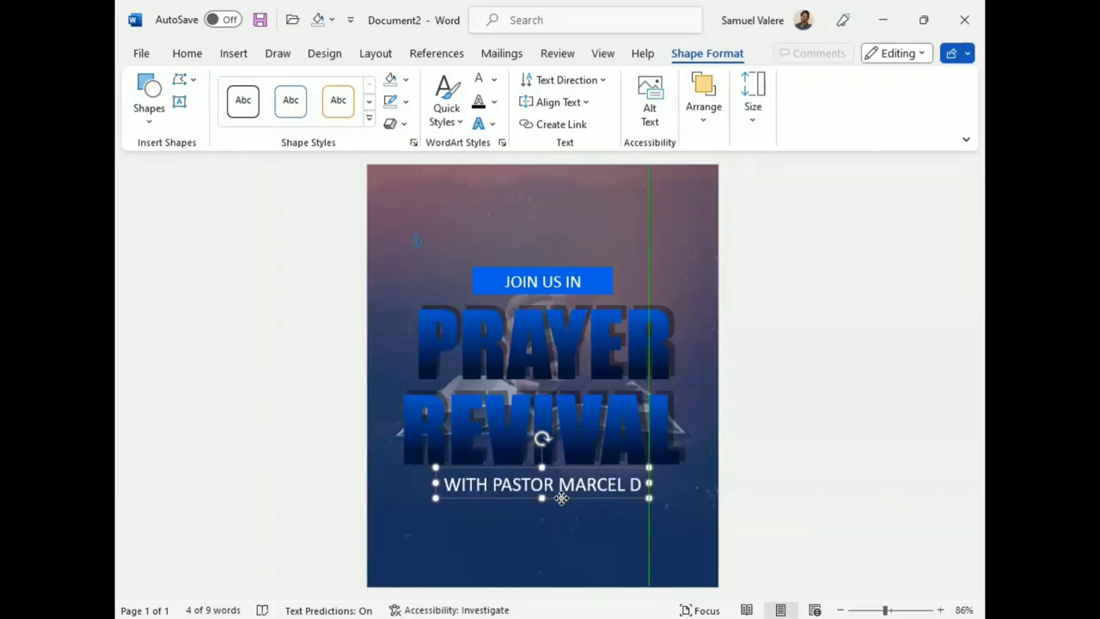
pyautogui.moveTo(562, 497); pyautogui.dragTo(560, 499)
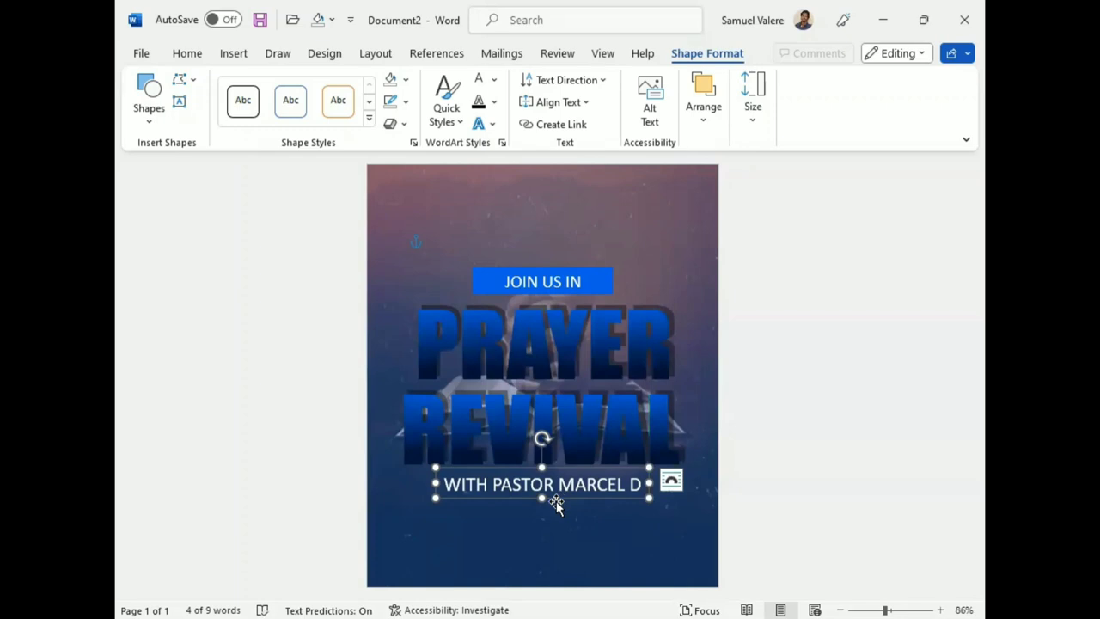
pyautogui.moveTo(558, 507)
pyautogui.mouseDown()
pyautogui.moveTo(572, 513)
pyautogui.moveTo(571, 534)
pyautogui.mouseUp()
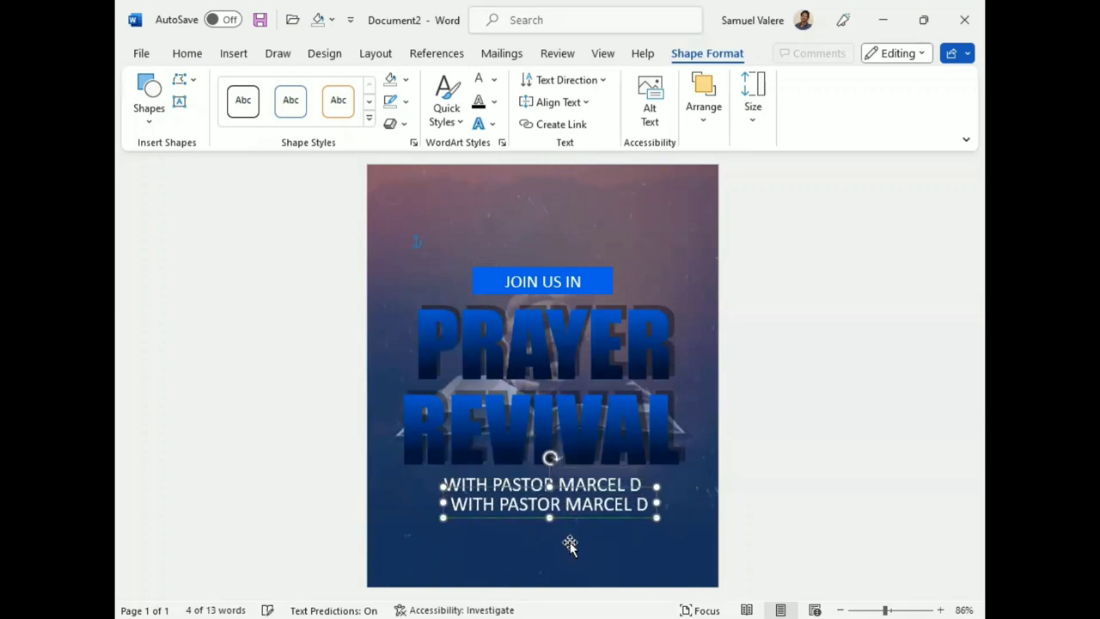
# Step: Position the copied box and replace its text with '8:00 PM ||20TH MONTH'
pyautogui.press('Down')
pyautogui.press('Down')
pyautogui.press('Down')
pyautogui.press('Down')
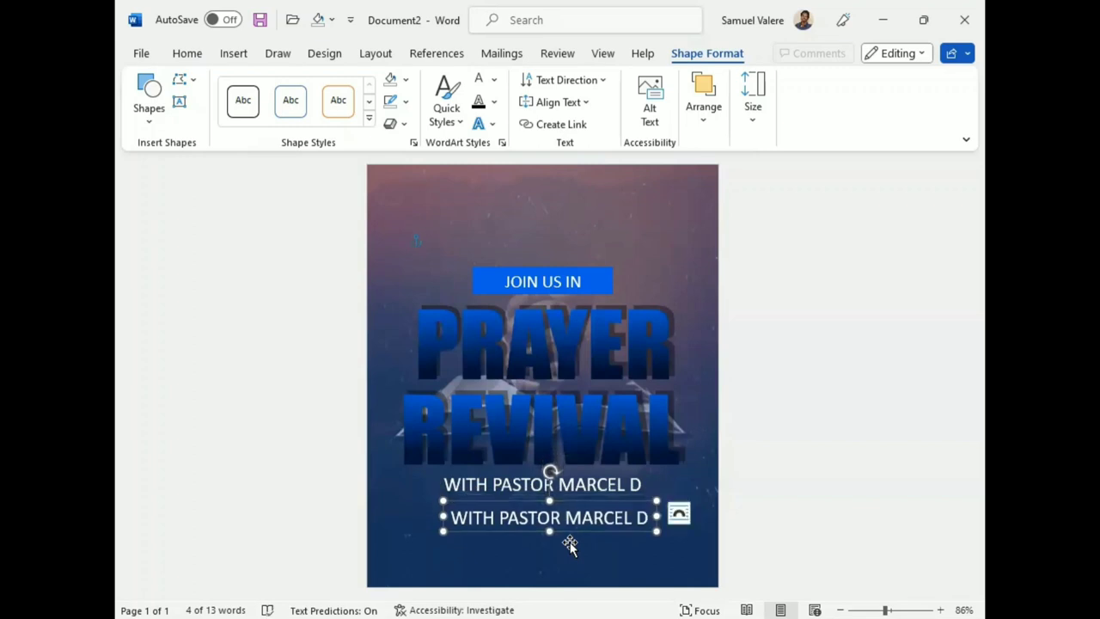
pyautogui.press('Up')
pyautogui.press('Up')
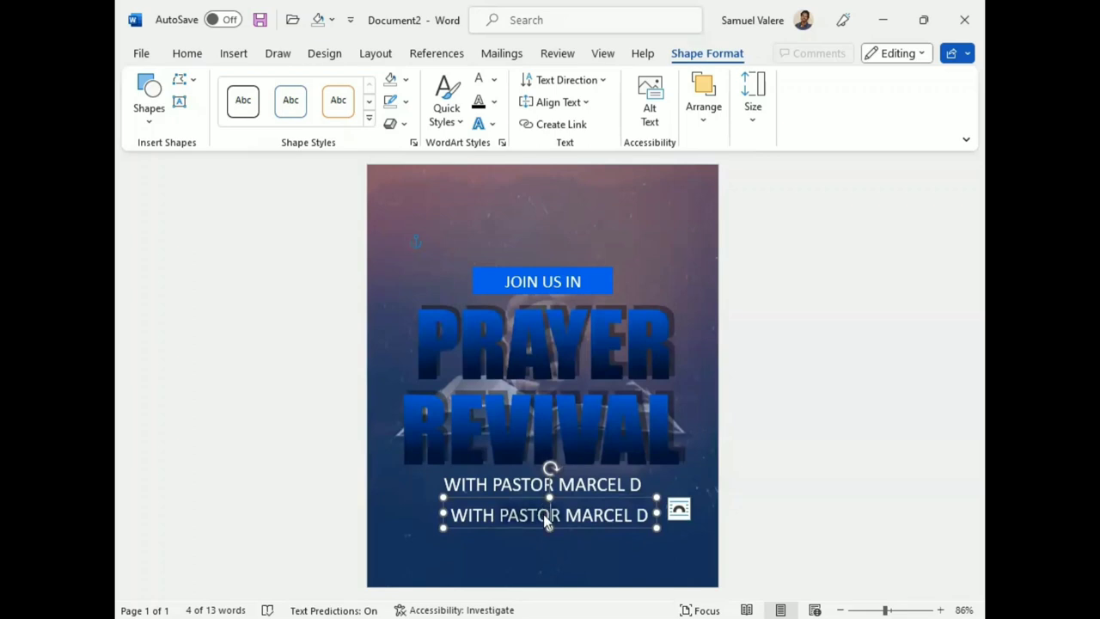
pyautogui.tripleClick(546, 522)
pyautogui.write('8:')
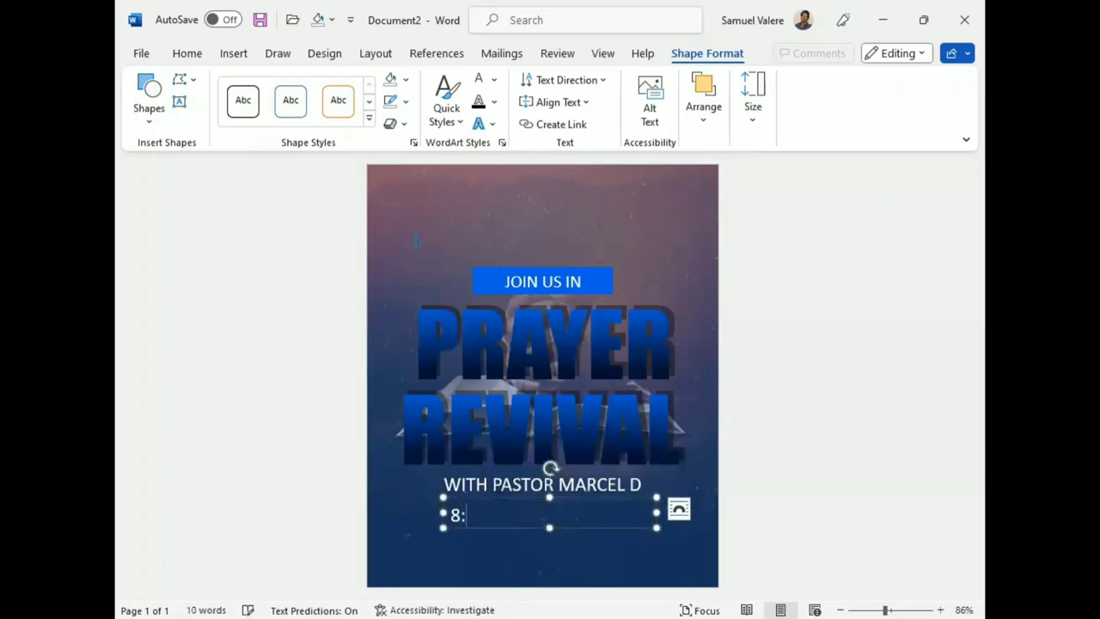
pyautogui.write('00')
pyautogui.write(' P')
pyautogui.write('M')
pyautogui.write(' ||')
pyautogui.write('20')
pyautogui.write('TH |')
pyautogui.write(' A')
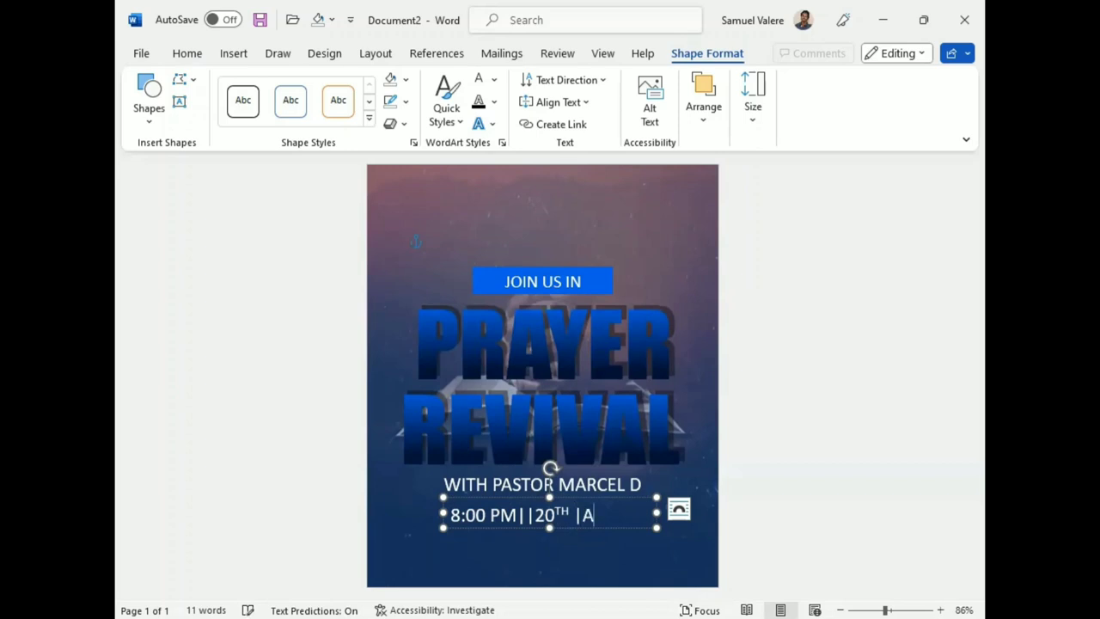
pyautogui.press('BackSpace')
pyautogui.write('A')
pyautogui.press('BackSpace')
pyautogui.write('MO')
pyautogui.write('NTH')
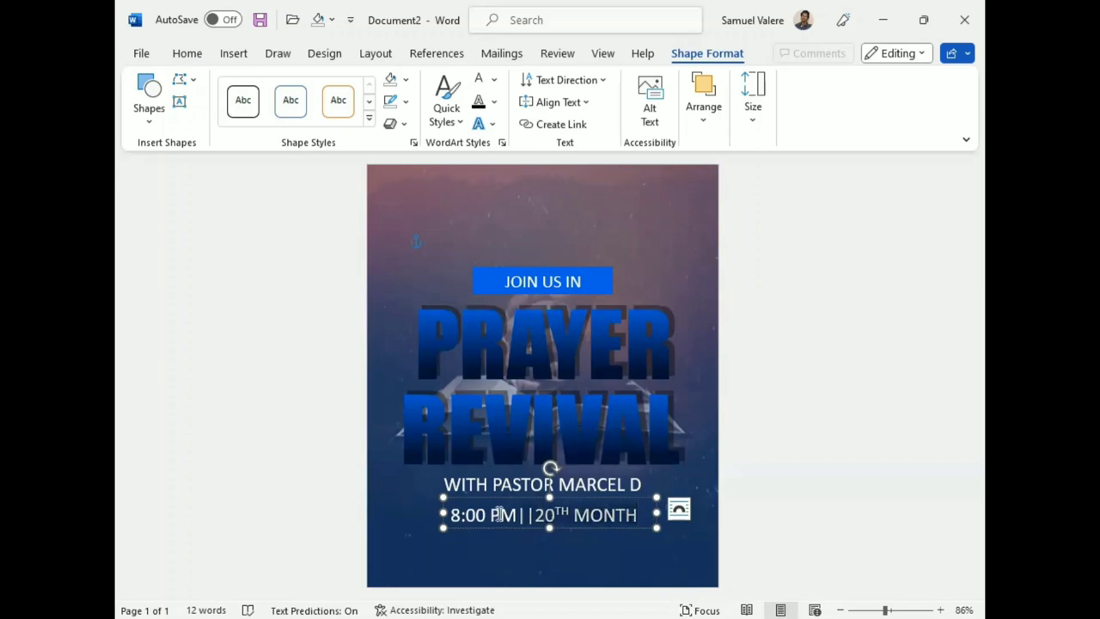
pyautogui.moveTo(453, 515); pyautogui.dragTo(637, 514)
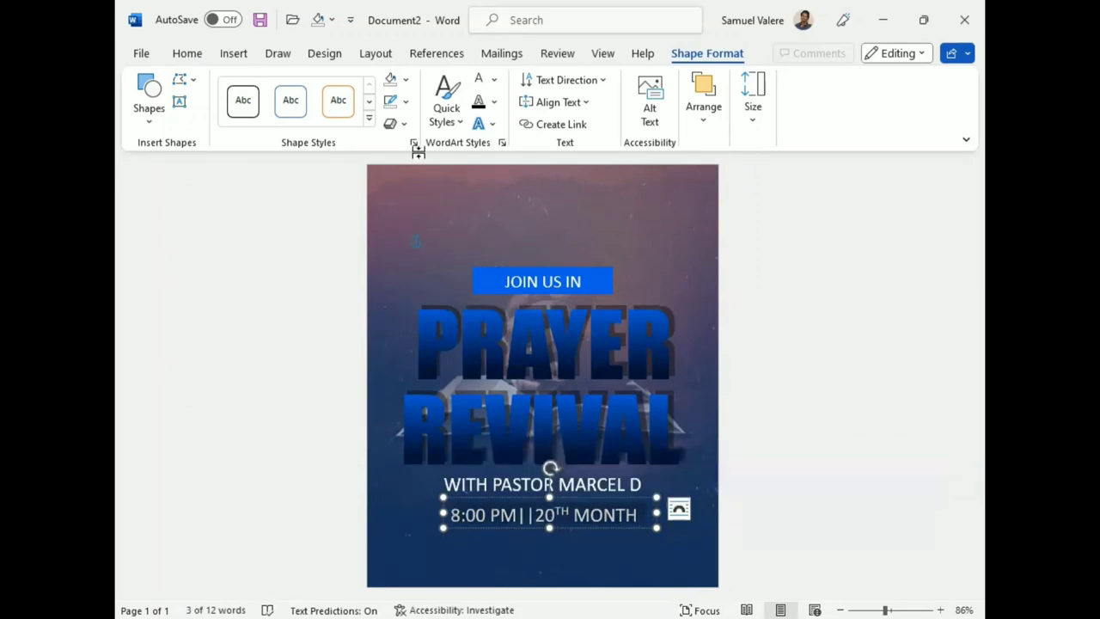
pyautogui.click(194, 55)
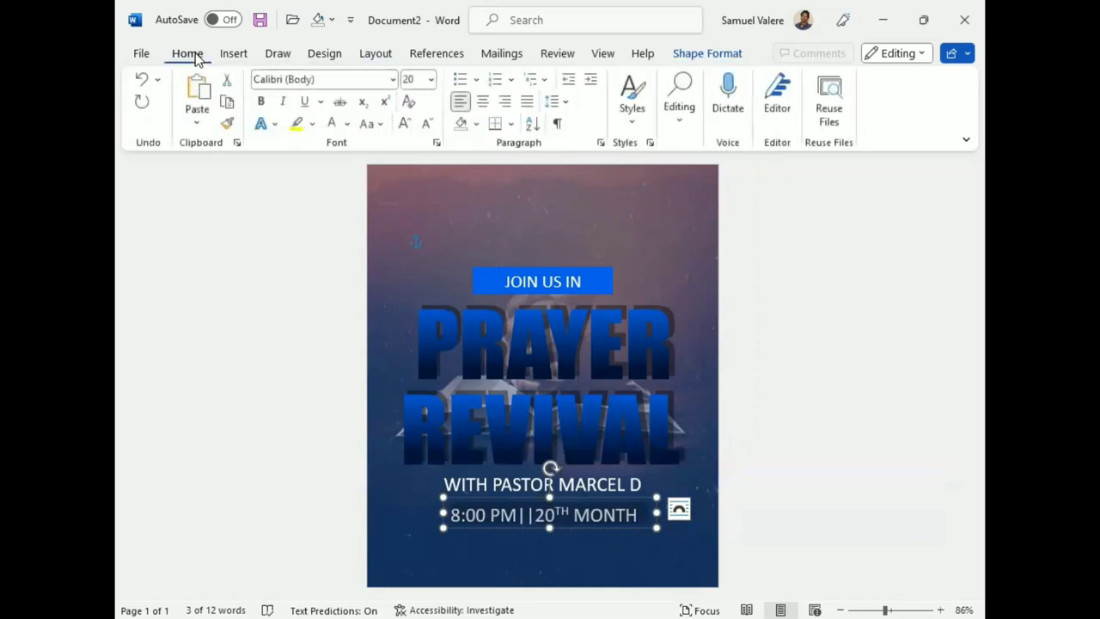
# Step: Expand the time line's character spacing by 8 pt
pyautogui.click(437, 144)
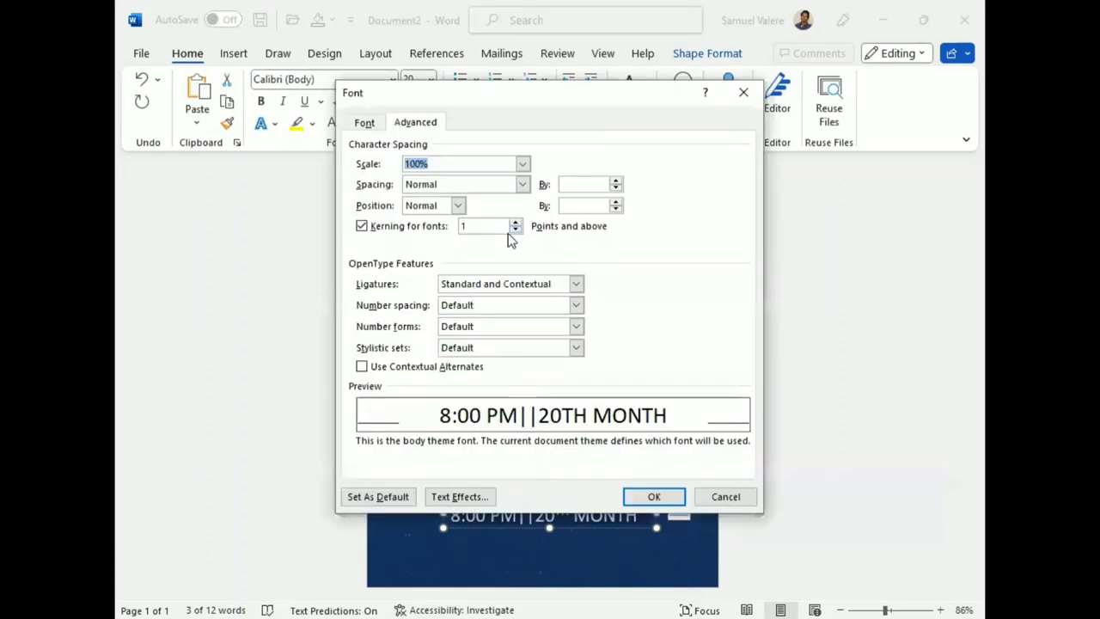
pyautogui.click(524, 185)
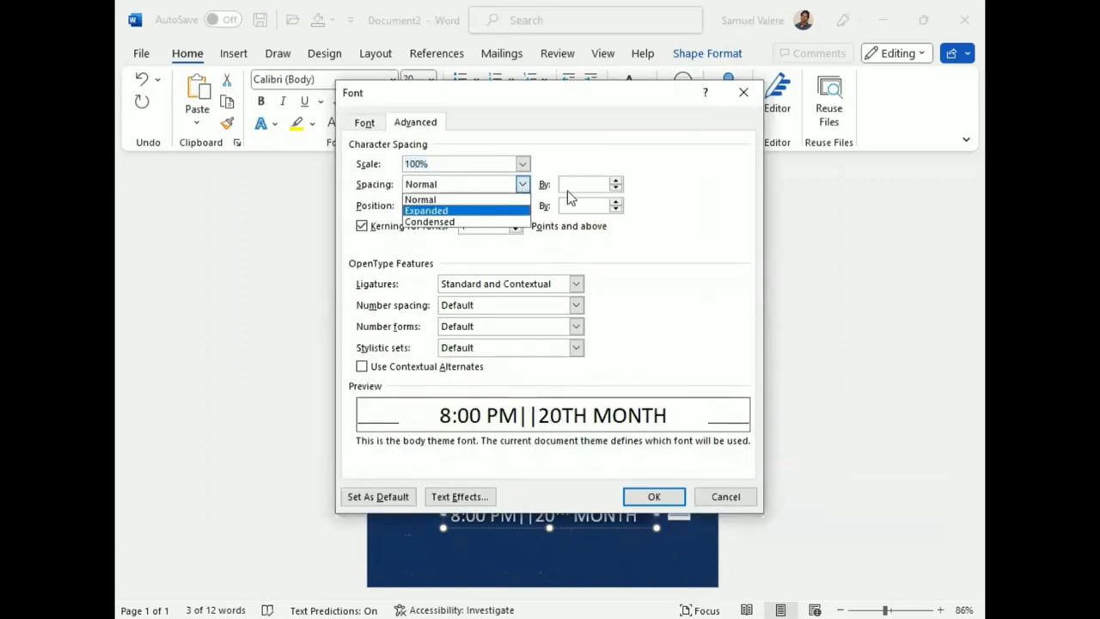
pyautogui.click(567, 188)
pyautogui.click(567, 188)
pyautogui.press('BackSpace')
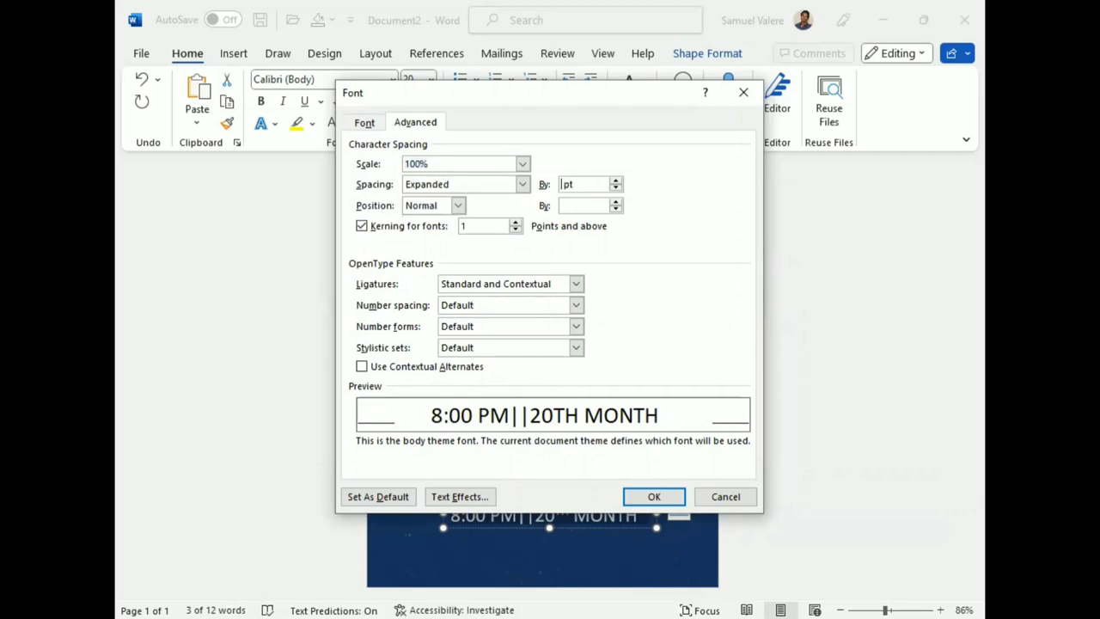
pyautogui.write('8')
pyautogui.press('Return')
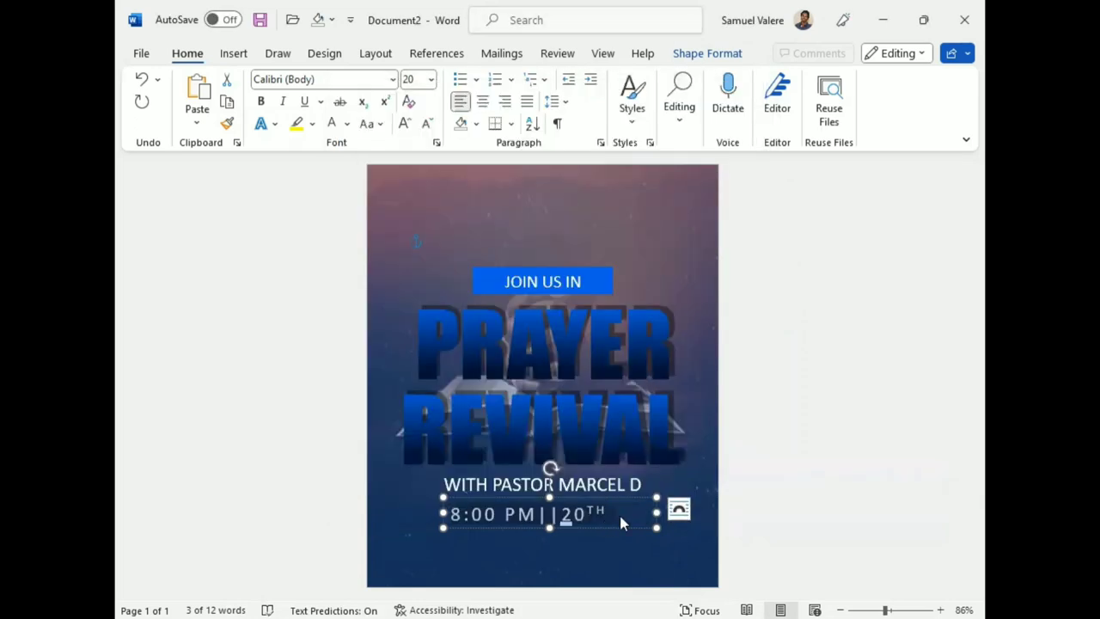
# Step: Widen the time line box and centre it just beneath the pastor line
pyautogui.moveTo(657, 512); pyautogui.dragTo(707, 513)
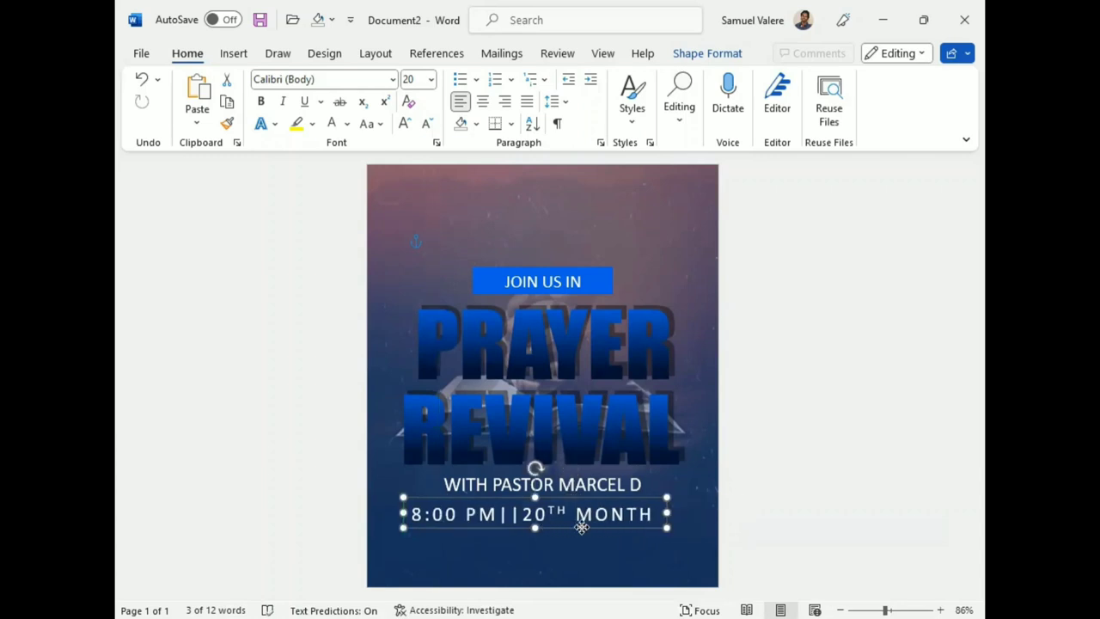
pyautogui.moveTo(622, 531)
pyautogui.mouseDown()
pyautogui.moveTo(582, 528)
pyautogui.moveTo(592, 527)
pyautogui.mouseUp()
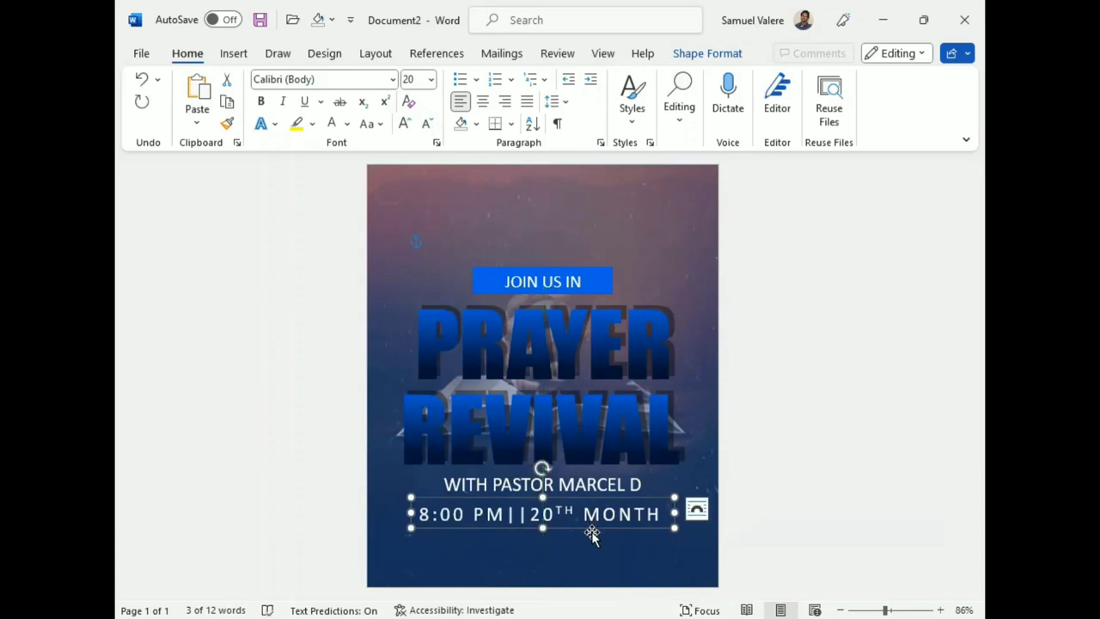
pyautogui.press('Up')
pyautogui.press('Up')
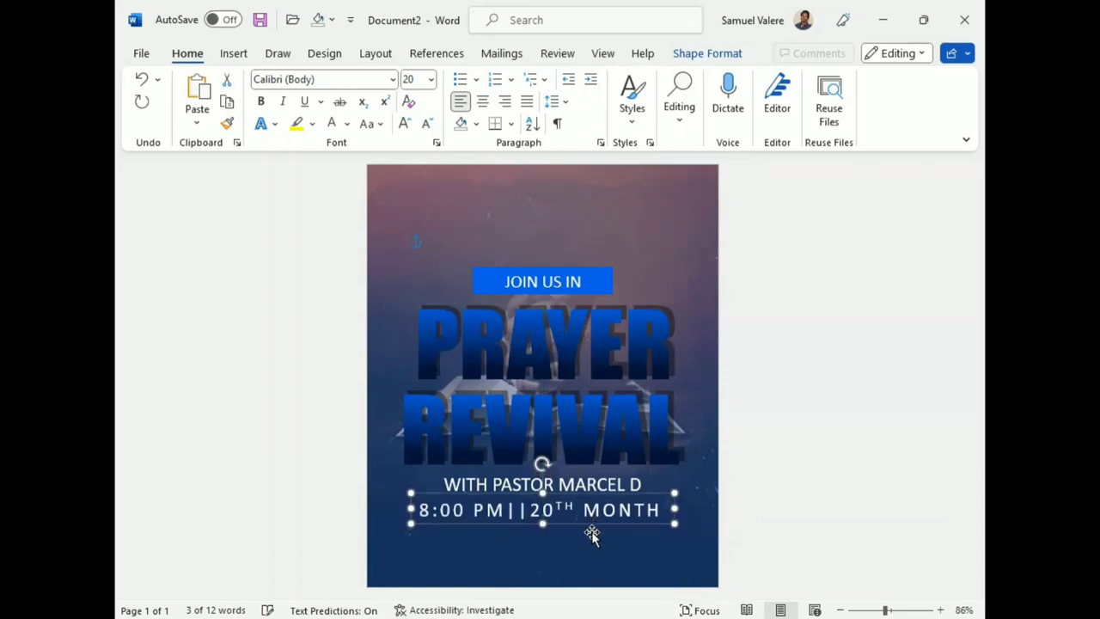
pyautogui.press('Up')
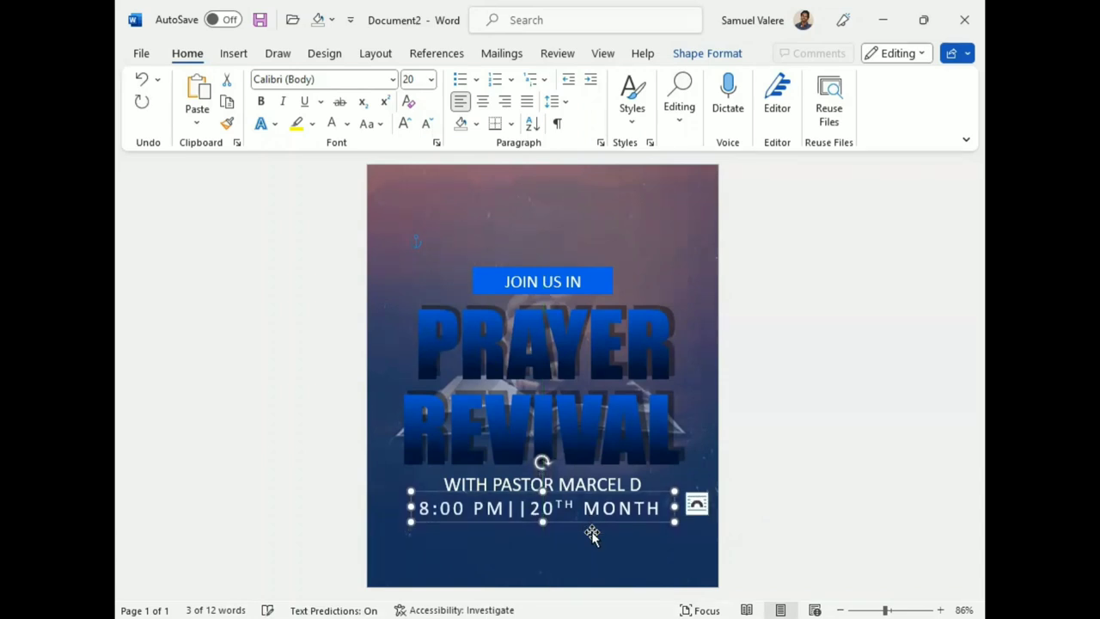
pyautogui.click(586, 510)
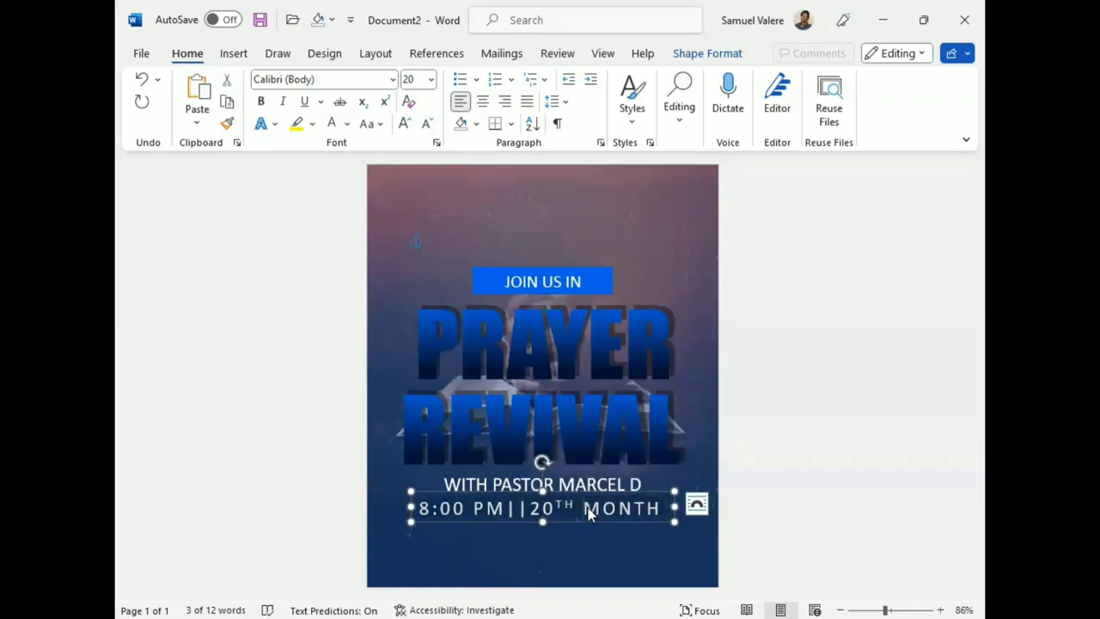
# Step: Colour '8:00 PM' and '20TH MONTH' blue, leaving the bars white
pyautogui.click(509, 508)
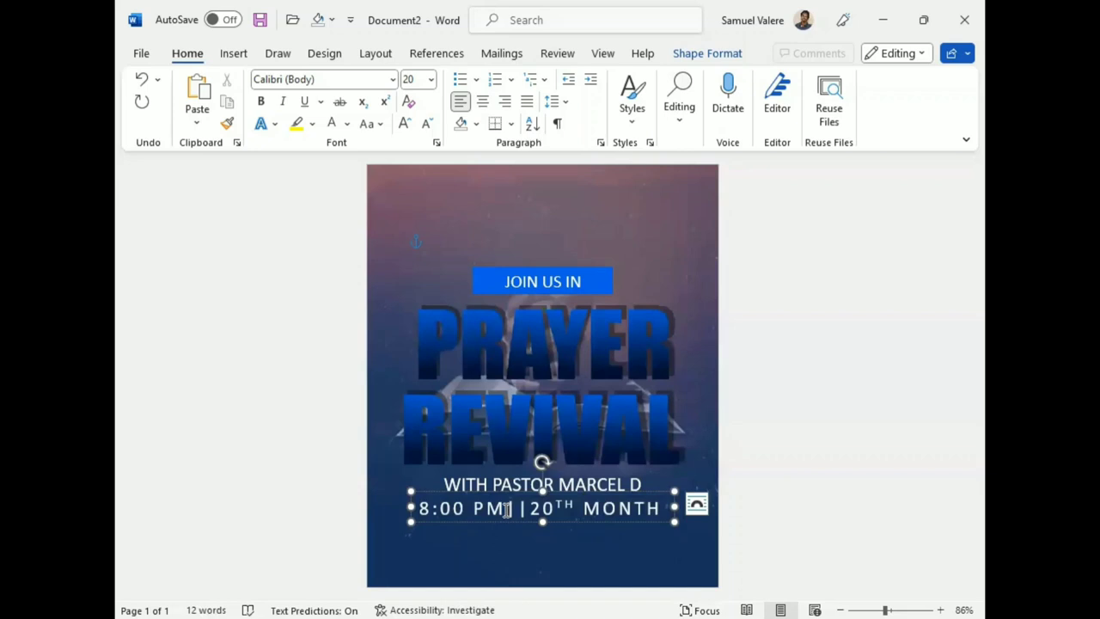
pyautogui.moveTo(418, 508); pyautogui.dragTo(507, 508)
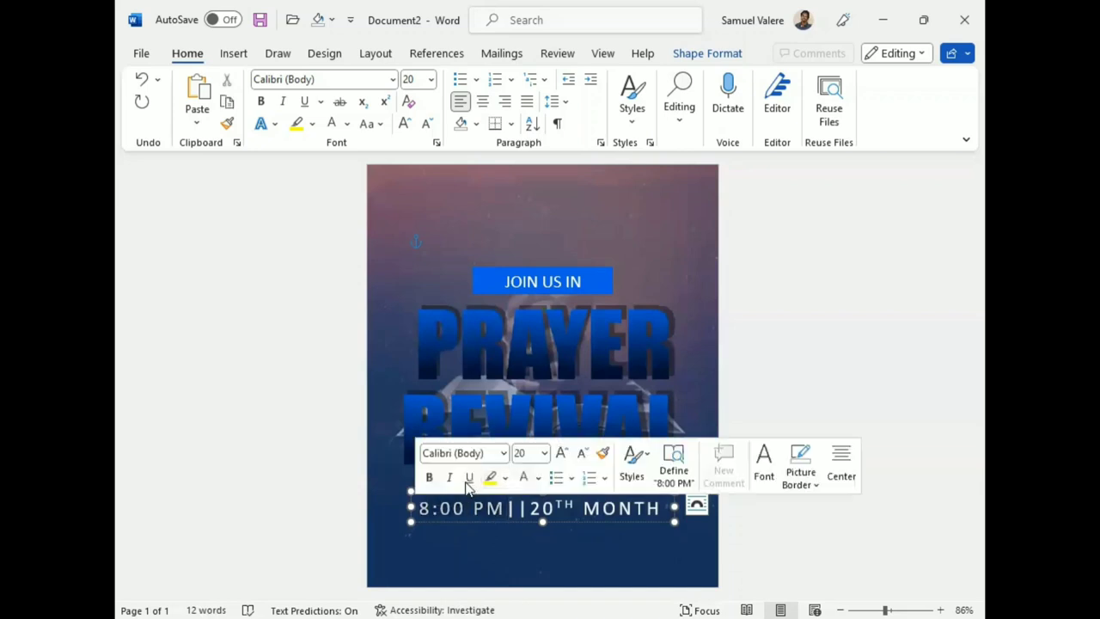
pyautogui.click(538, 477)
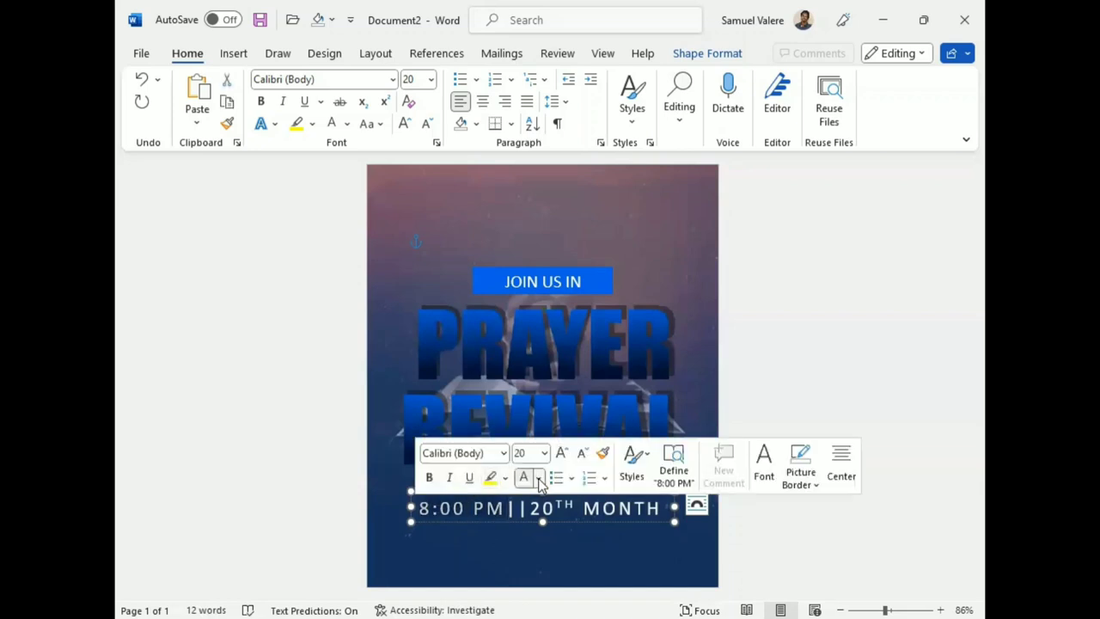
pyautogui.click(523, 401)
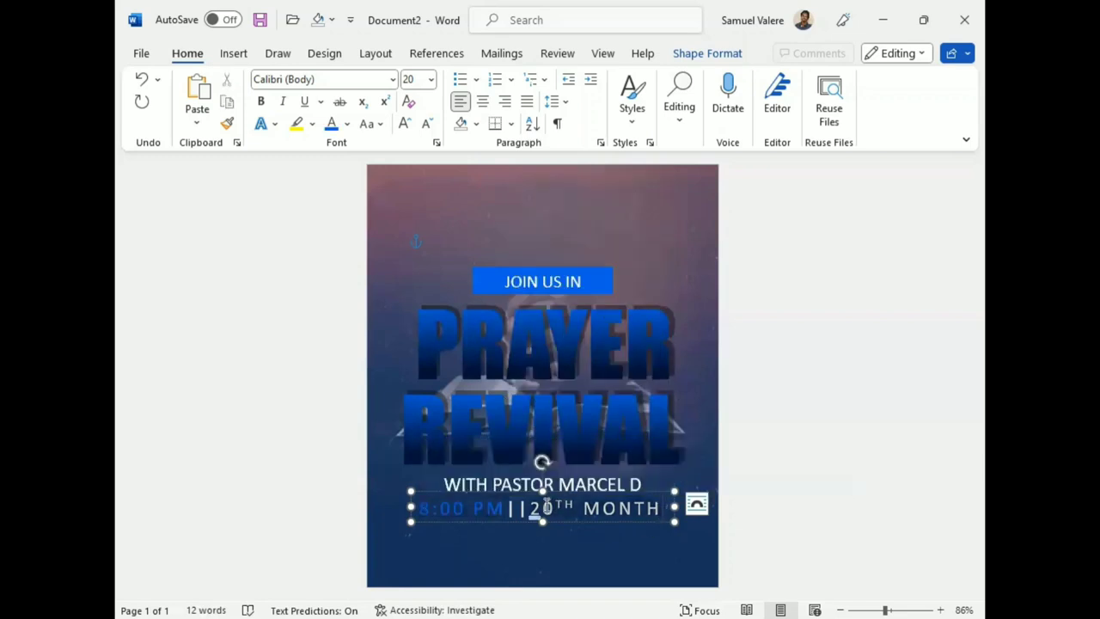
pyautogui.moveTo(547, 507); pyautogui.dragTo(660, 508)
pyautogui.click(578, 476)
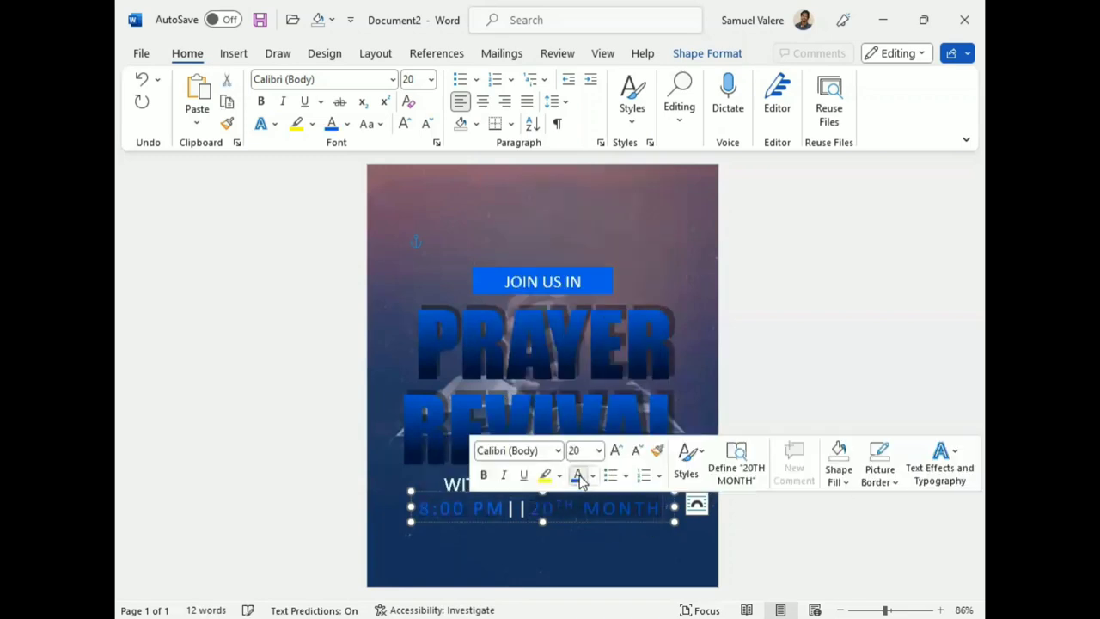
pyautogui.click(565, 545)
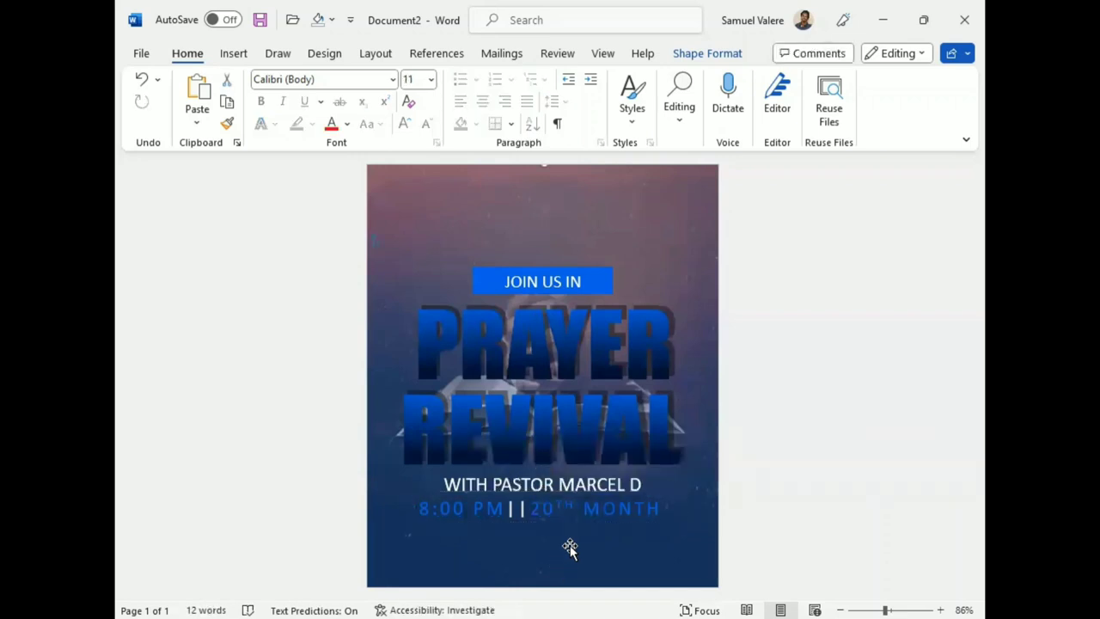
# Step: Duplicate the pastor line box and place the copy below the time line
pyautogui.click(561, 469)
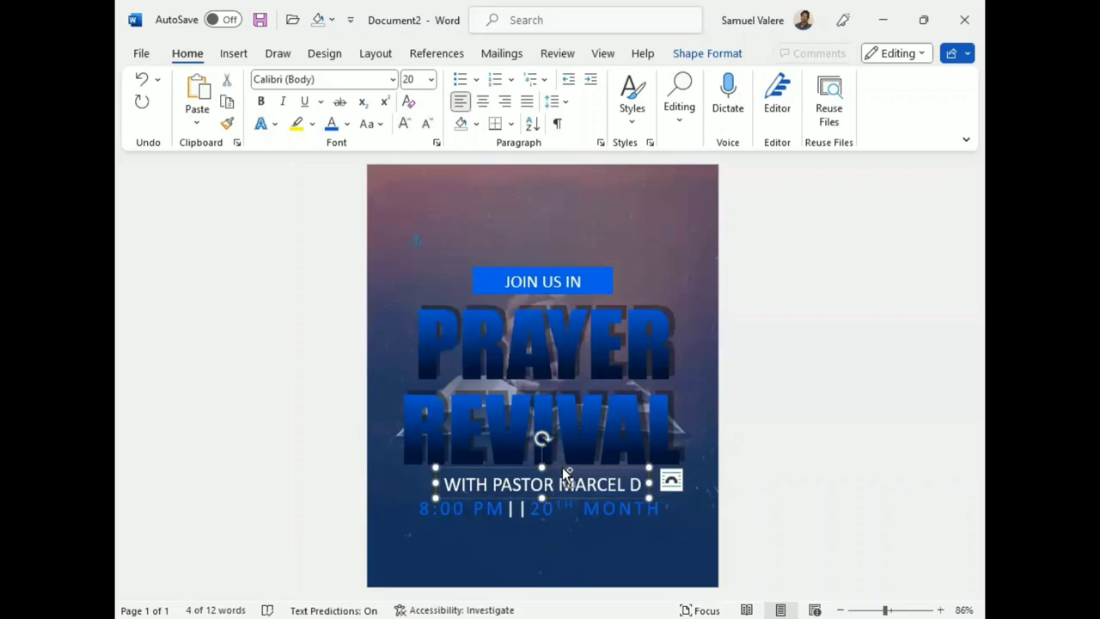
pyautogui.hotkey('ctrl', 'c')
pyautogui.hotkey('ctrl', 'v')
pyautogui.moveTo(582, 512); pyautogui.dragTo(570, 559)
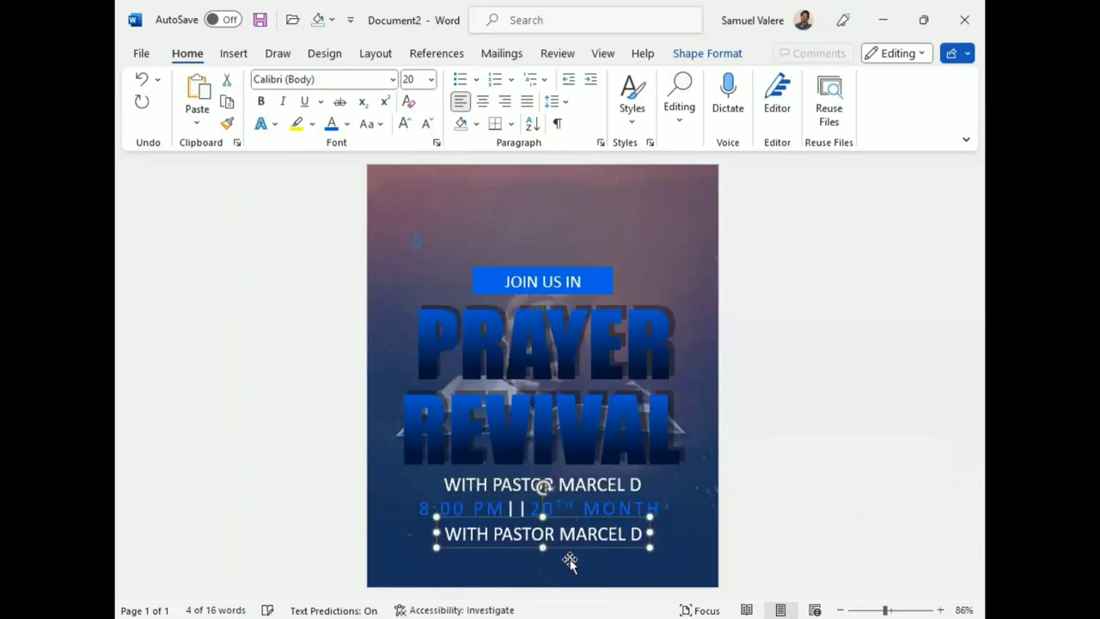
# Step: Replace the copy's text with 'Eglise du Ministere Eau Vivante', widen it, and move it up the flyer
pyautogui.press('Down')
pyautogui.press('Down')
pyautogui.press('Down')
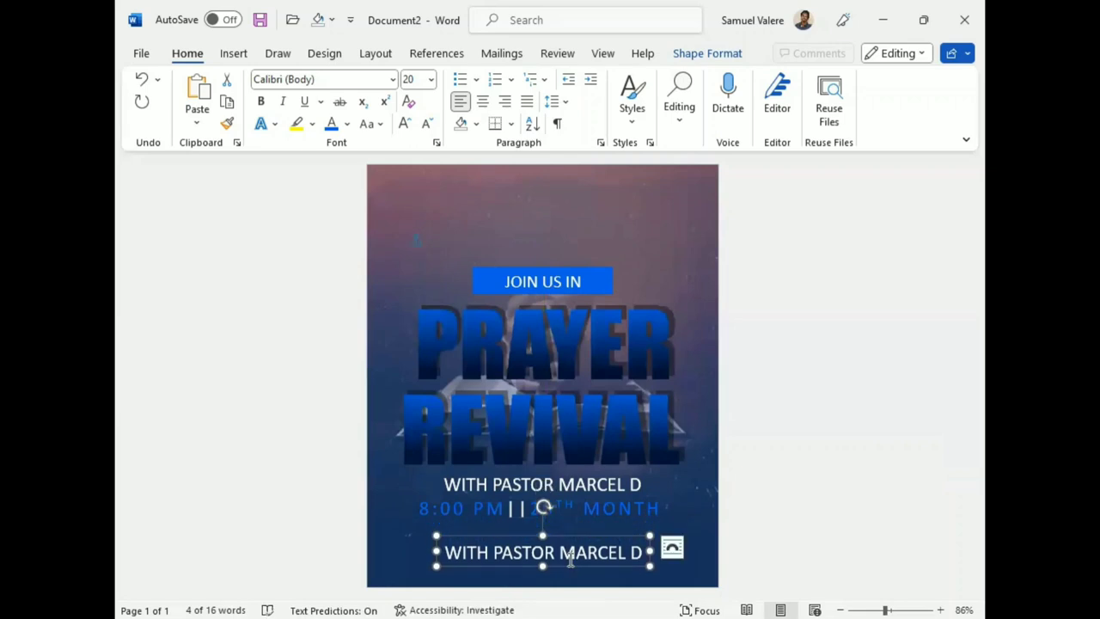
pyautogui.click(569, 558)
pyautogui.tripleClick(569, 559)
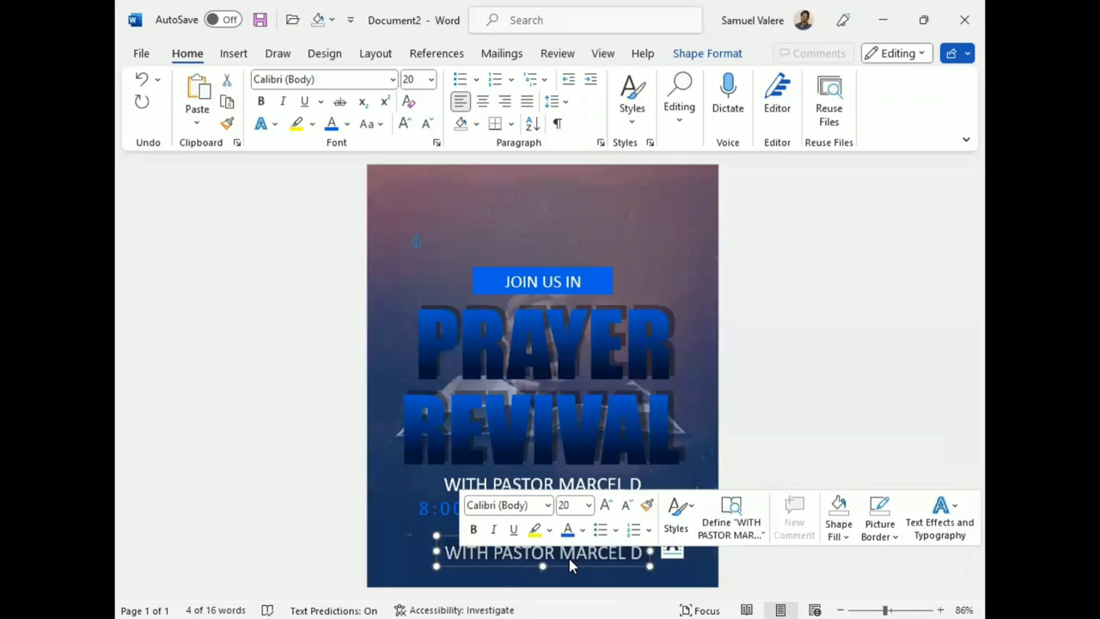
pyautogui.press('Delete')
pyautogui.write('E')
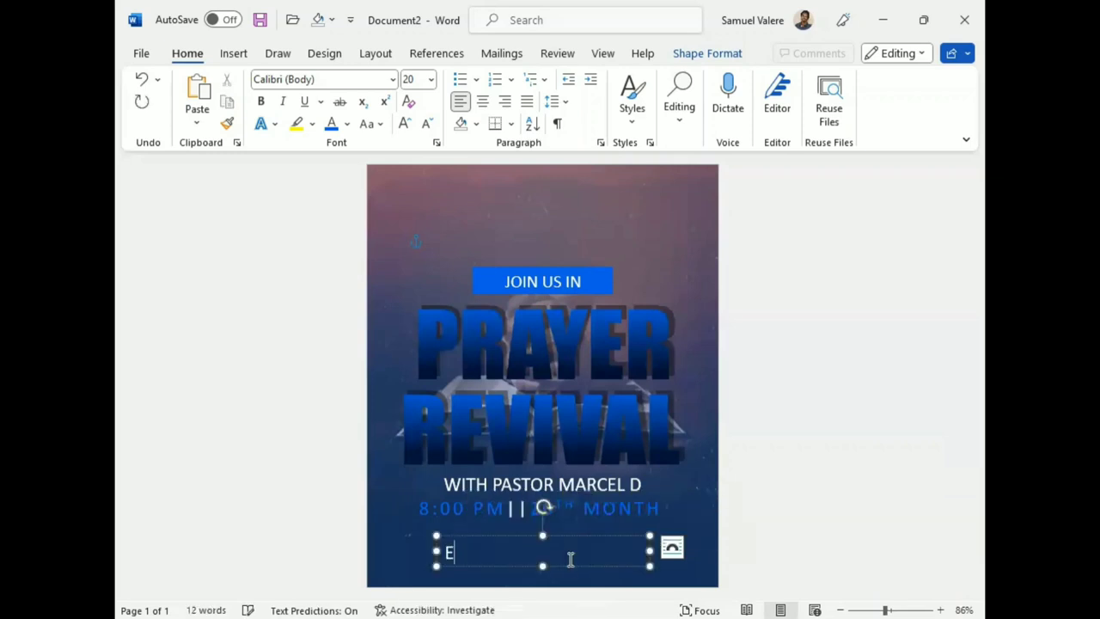
pyautogui.write('glis')
pyautogui.write('e')
pyautogui.write('du M')
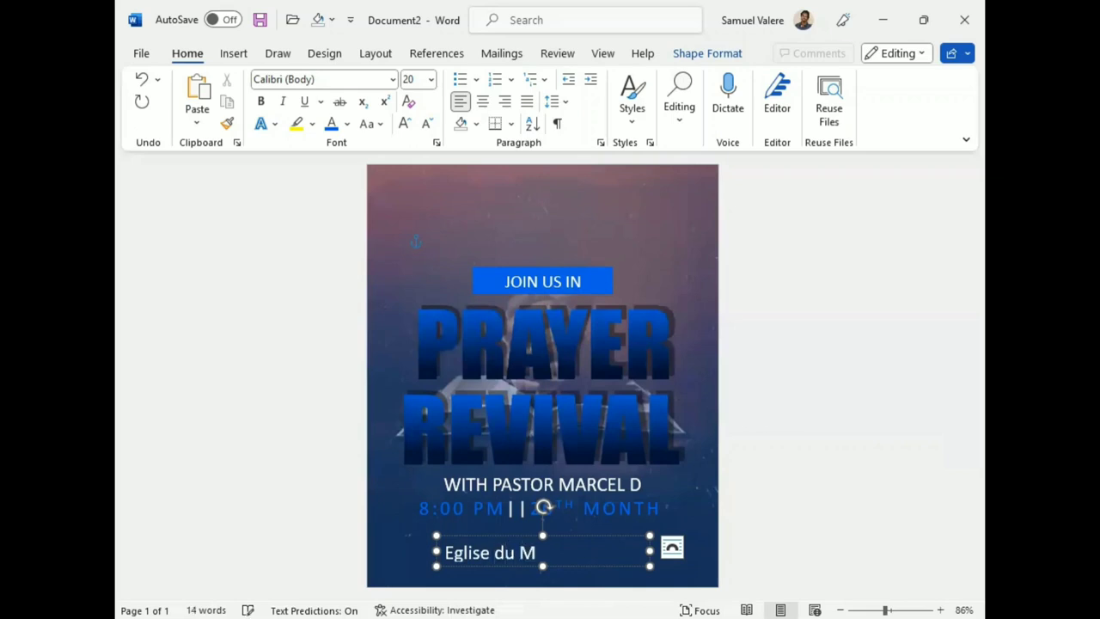
pyautogui.write('Ii')
pyautogui.write('nister')
pyautogui.write('e E')
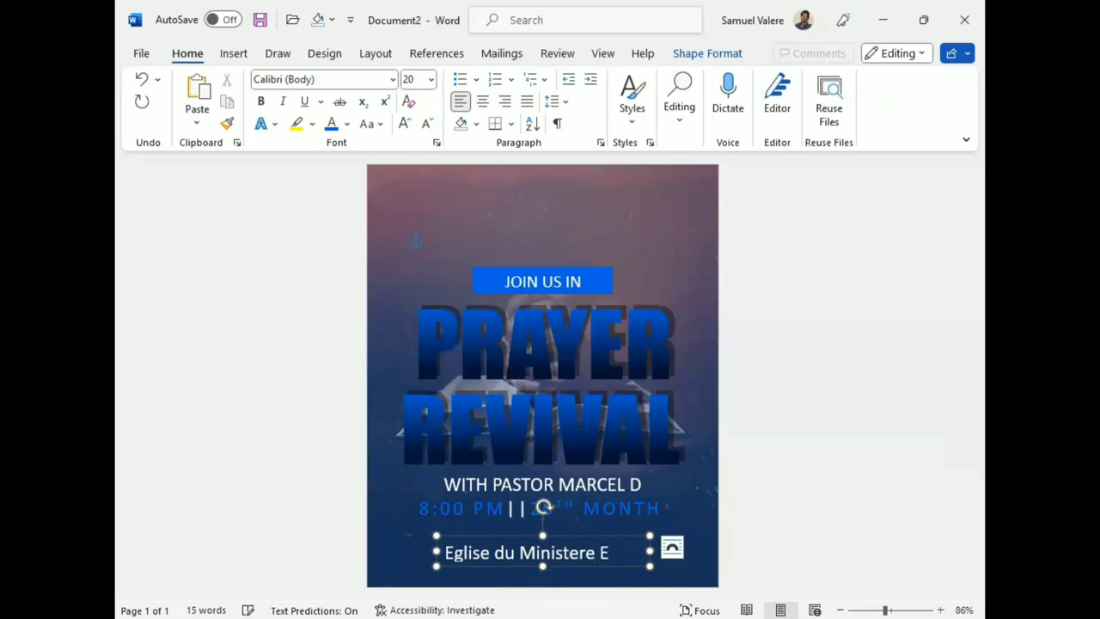
pyautogui.write('au')
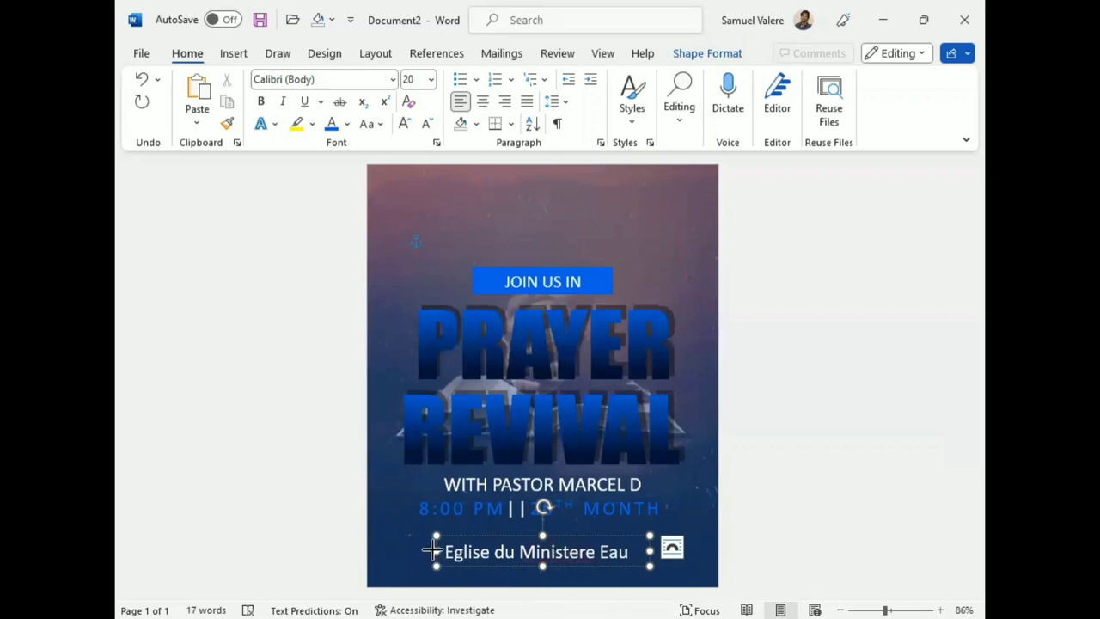
pyautogui.moveTo(436, 551); pyautogui.dragTo(376, 551)
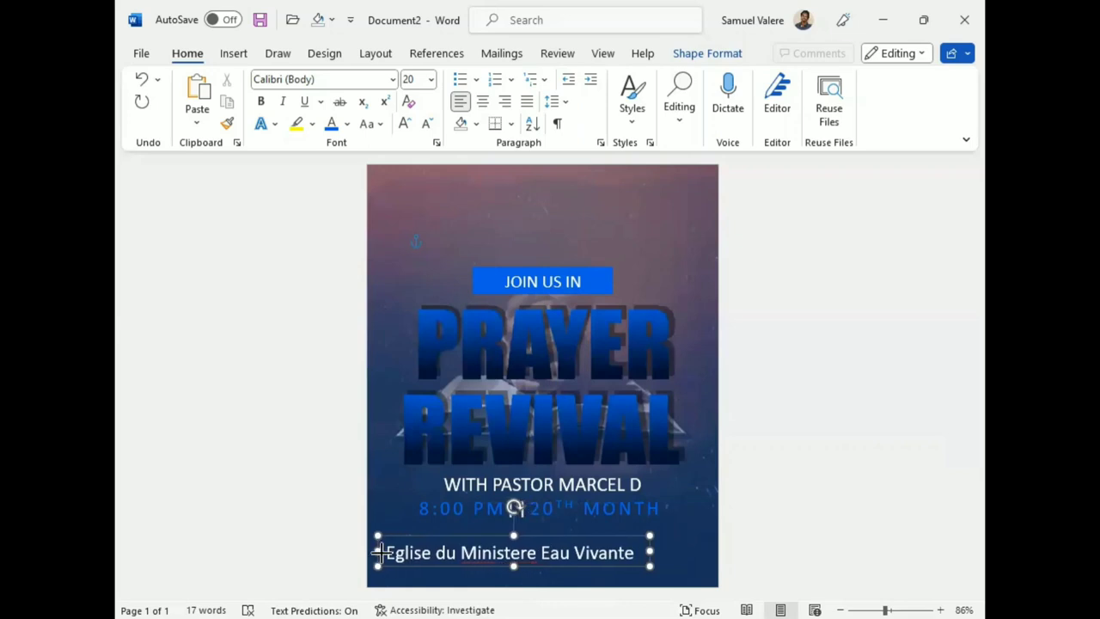
pyautogui.moveTo(539, 574); pyautogui.dragTo(567, 252)
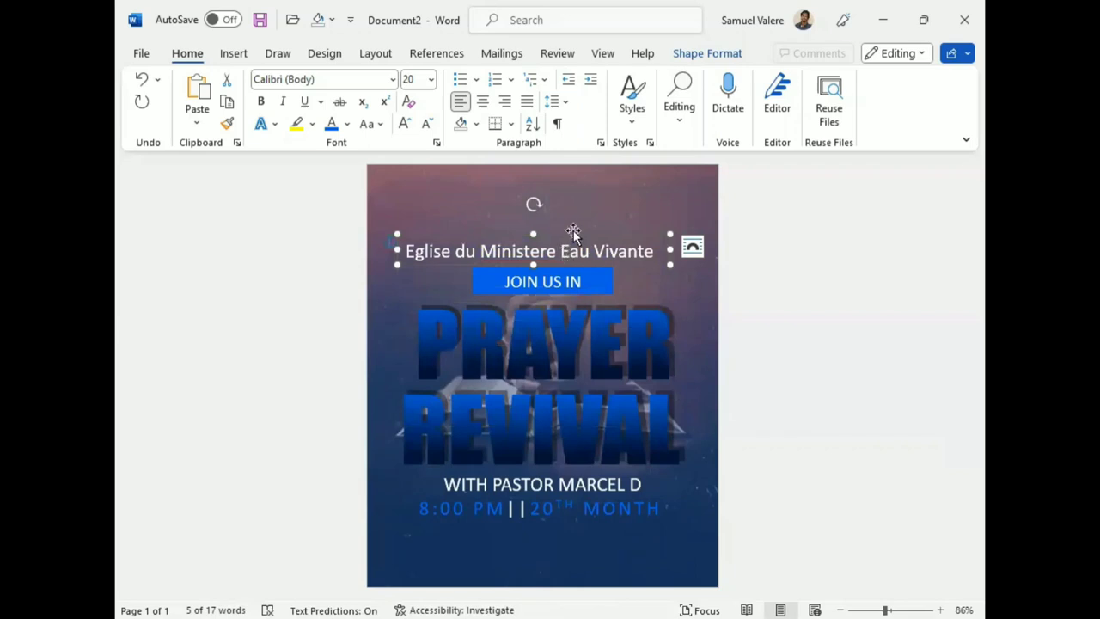
# Step: Place the church name above JOIN US IN and expand its letter spacing by 3 pt
pyautogui.moveTo(574, 236); pyautogui.dragTo(584, 201)
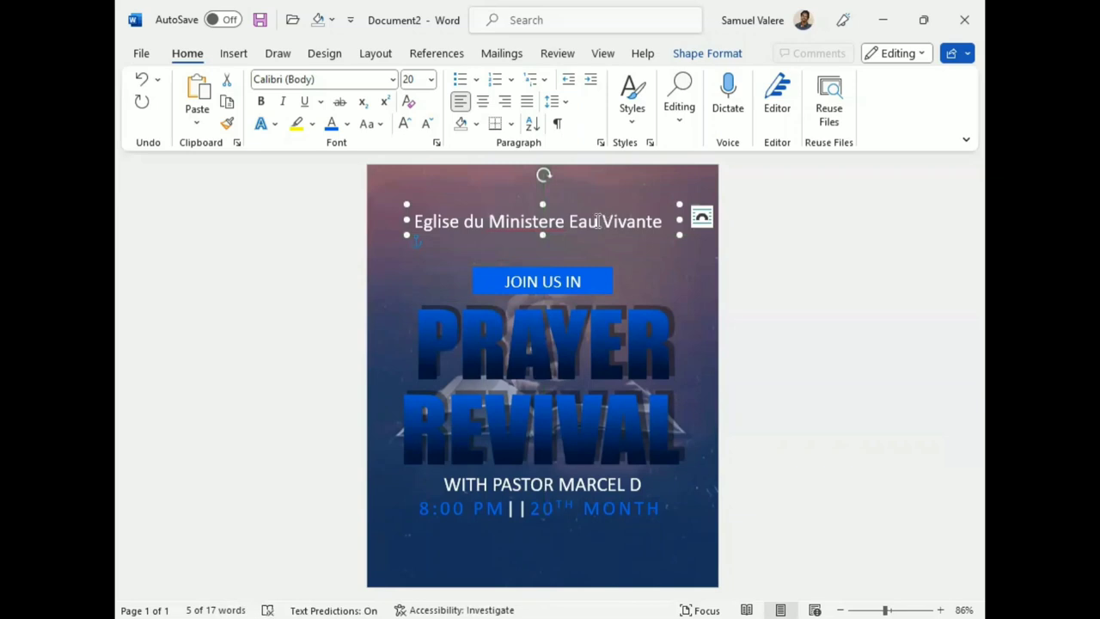
pyautogui.doubleClick(598, 221)
pyautogui.tripleClick(597, 220)
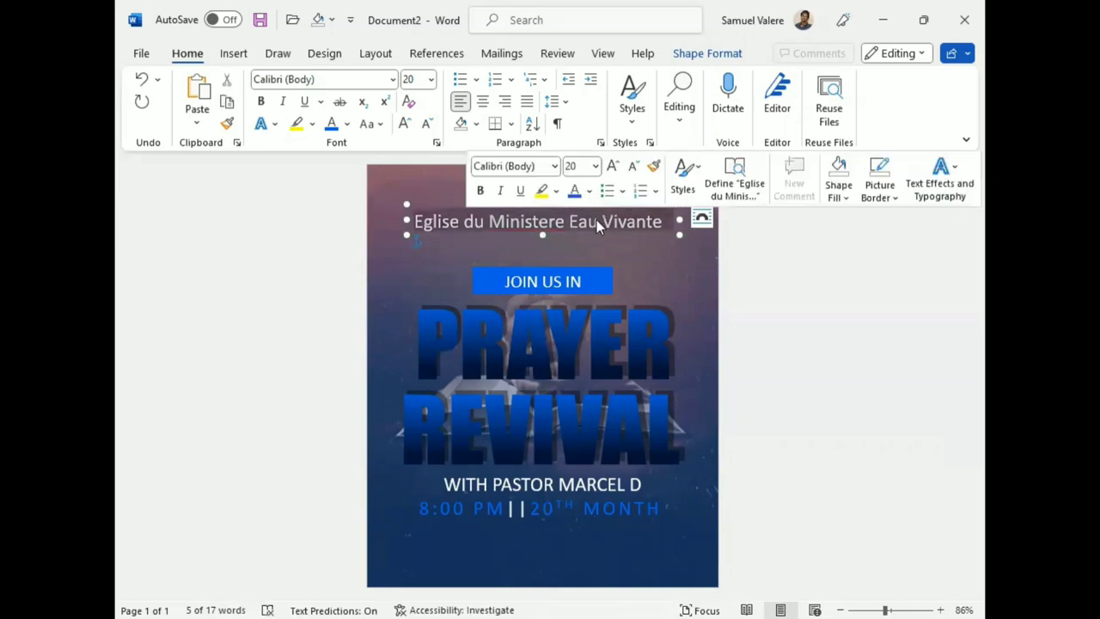
pyautogui.click(430, 123)
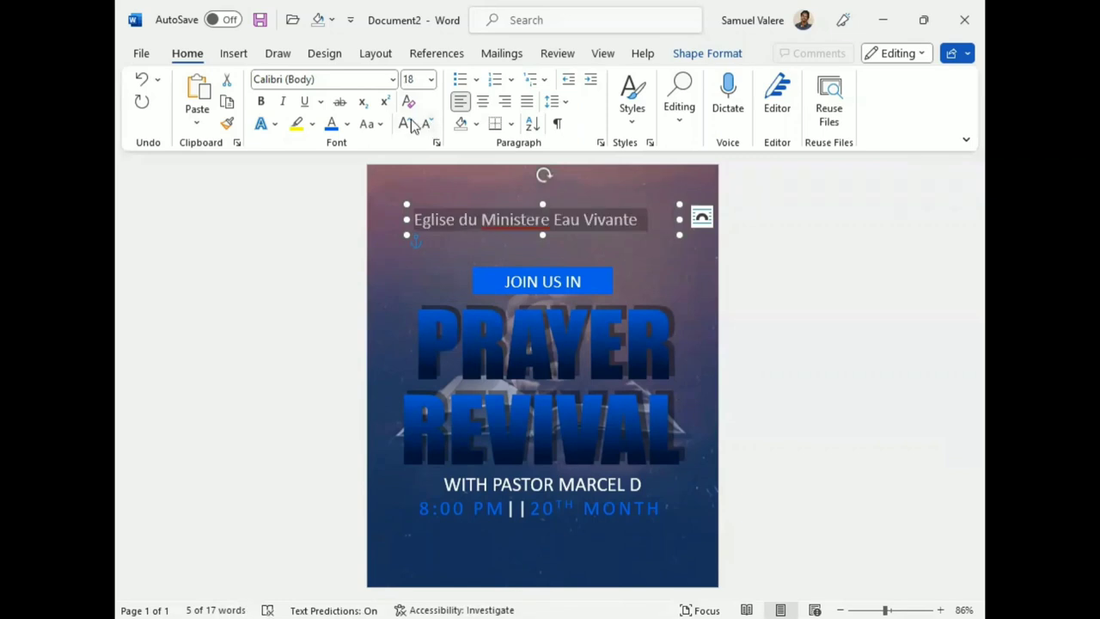
pyautogui.click(403, 123)
pyautogui.click(437, 143)
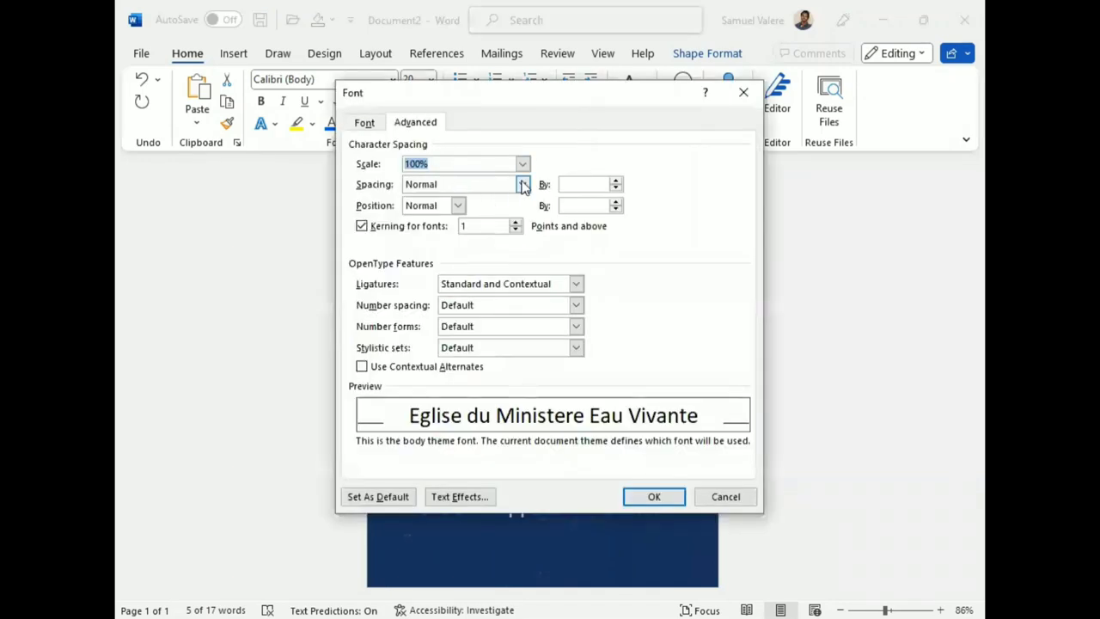
pyautogui.click(521, 184)
pyautogui.click(460, 211)
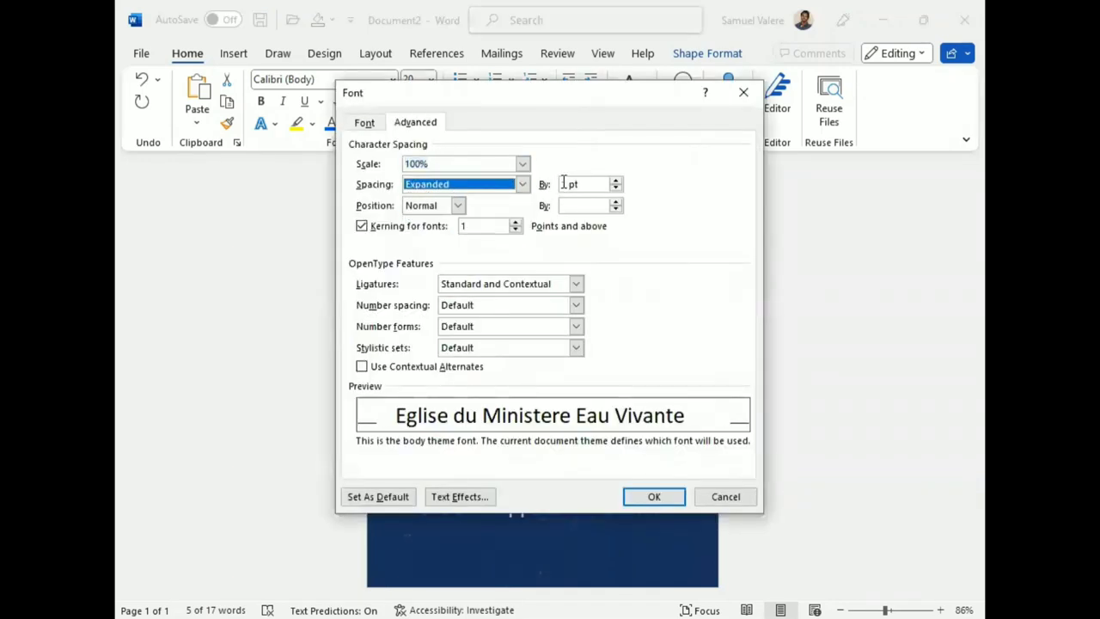
pyautogui.click(566, 184)
pyautogui.write('3')
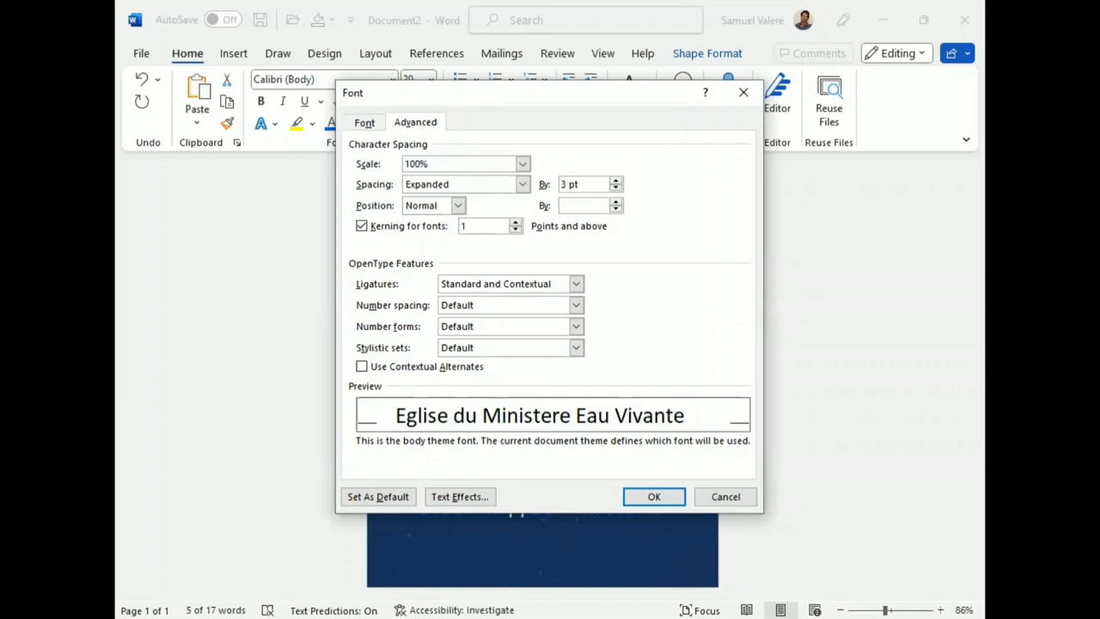
pyautogui.press('Return')
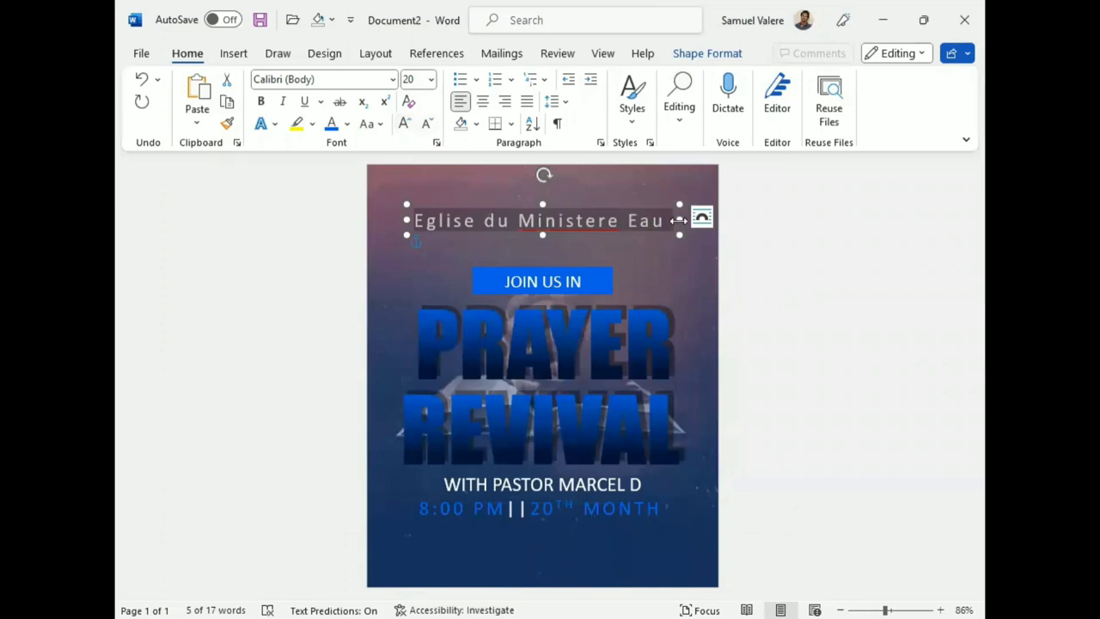
# Step: Stretch the header box to both page edges and reduce its letter spacing to 2 pt
pyautogui.moveTo(678, 220); pyautogui.dragTo(709, 220)
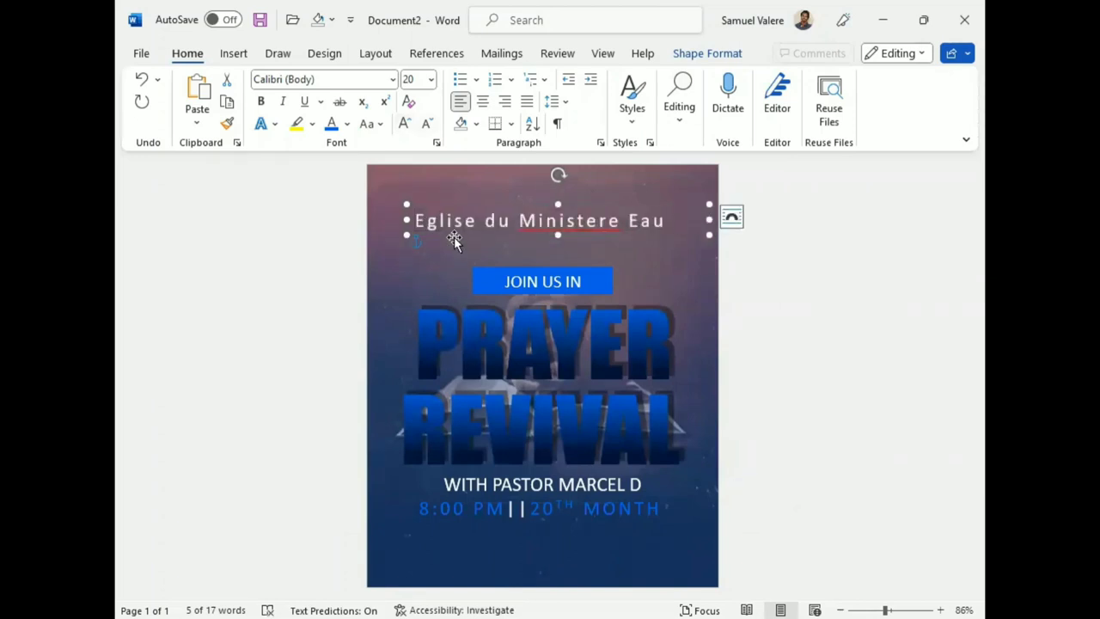
pyautogui.moveTo(406, 220); pyautogui.dragTo(367, 220)
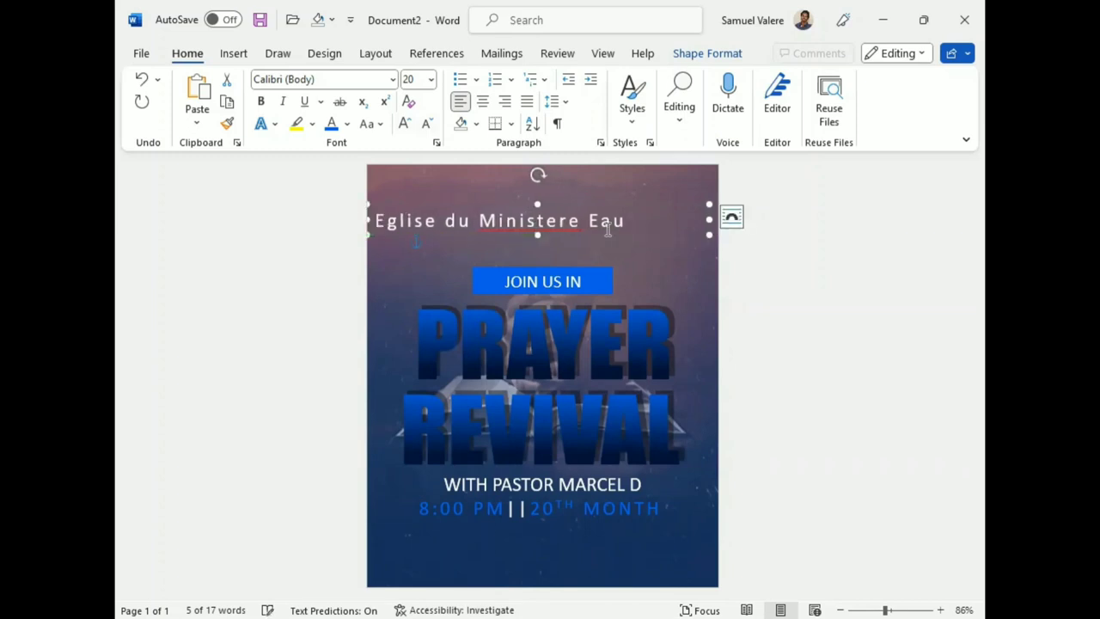
pyautogui.moveTo(709, 221); pyautogui.dragTo(722, 221)
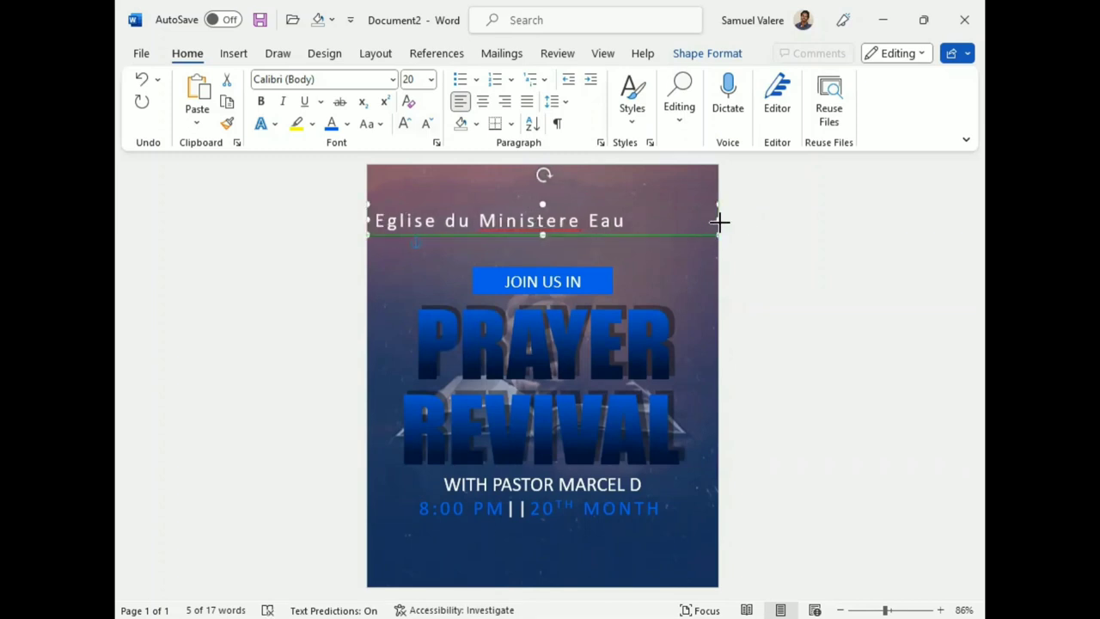
pyautogui.doubleClick(592, 220)
pyautogui.hotkey('ctrl', 'a')
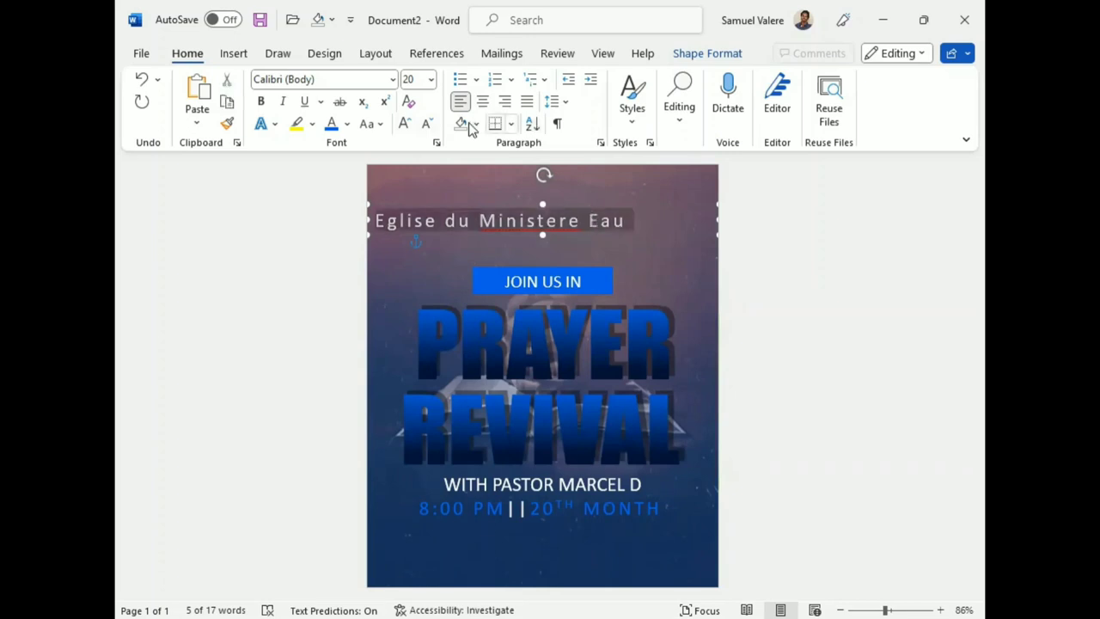
pyautogui.click(438, 143)
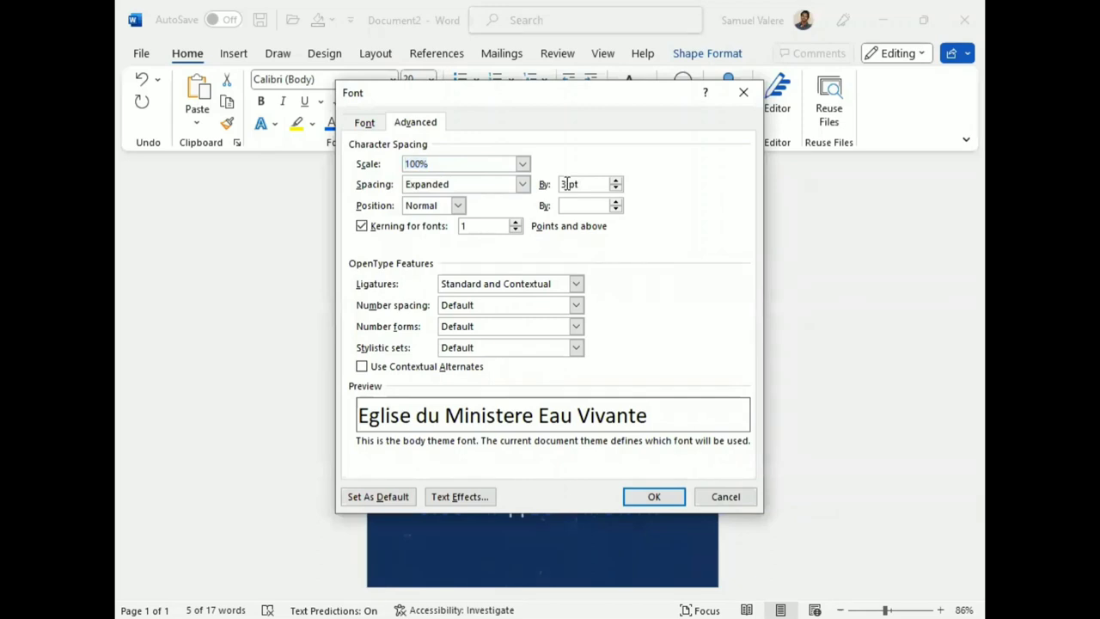
pyautogui.click(568, 184)
pyautogui.press('BackSpace')
pyautogui.press('Return')
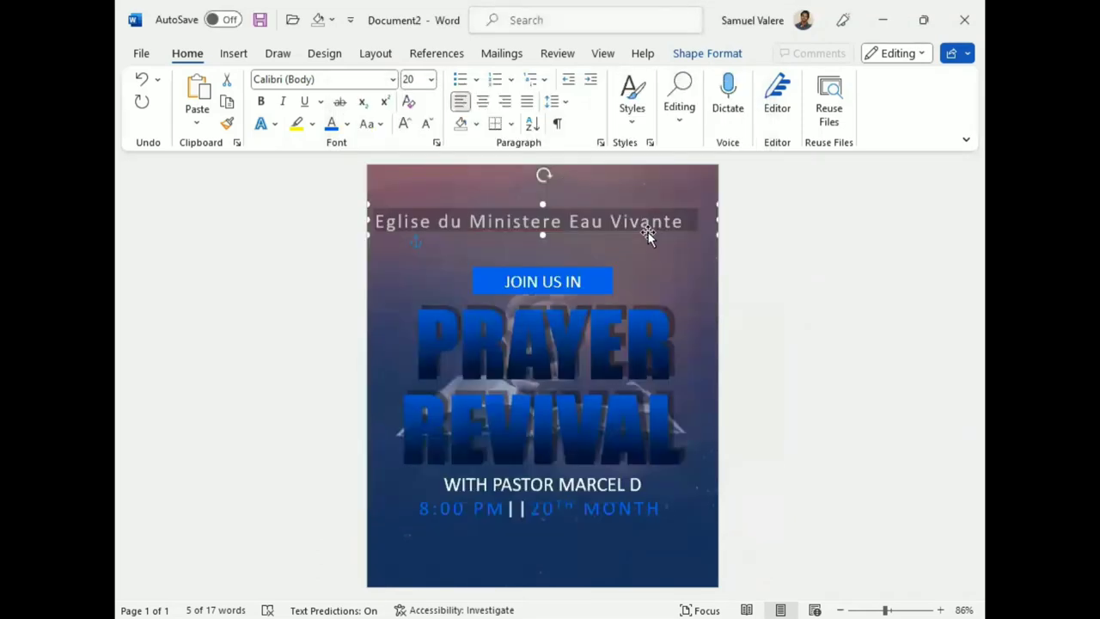
pyautogui.click(648, 234)
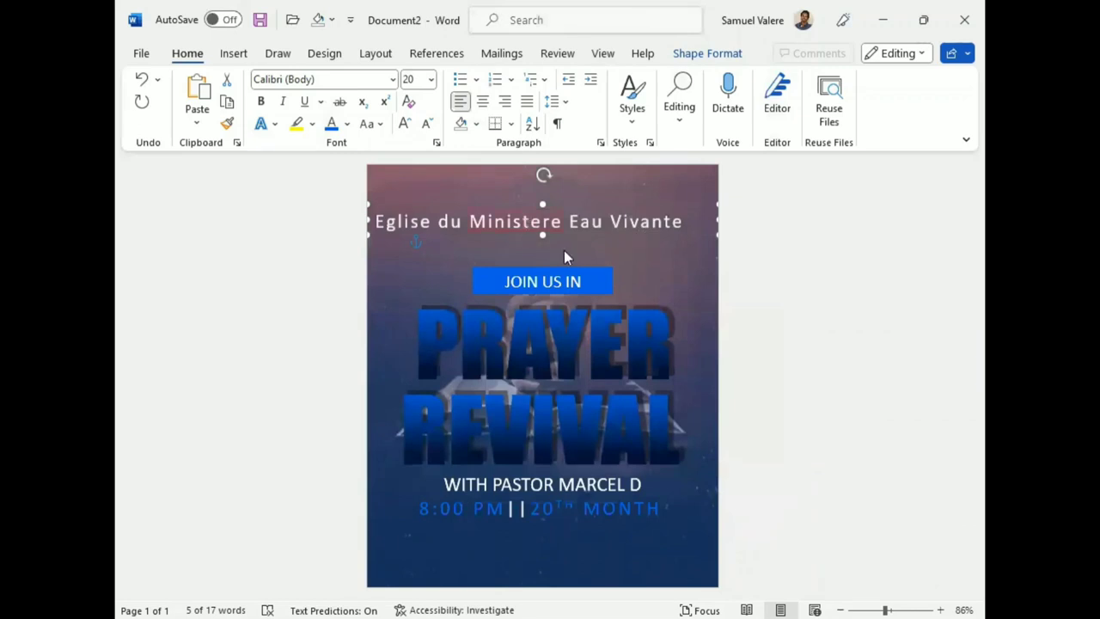
# Step: Correct 'Ministere' to 'Ministère', then narrow and re-centre the header text box
pyautogui.rightClick(516, 222)
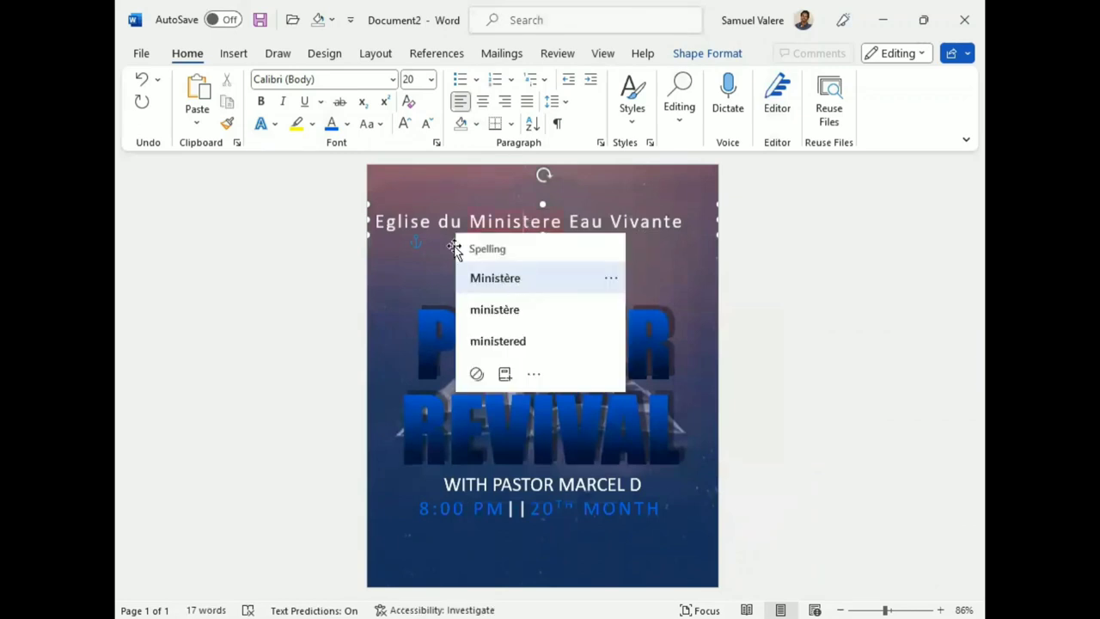
pyautogui.click(504, 278)
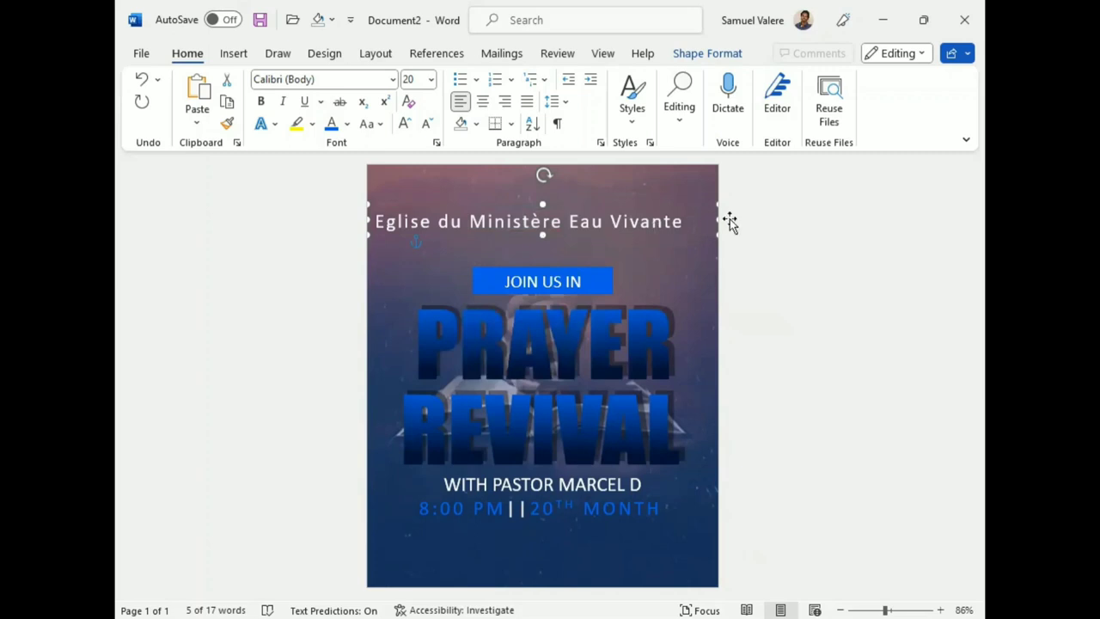
pyautogui.moveTo(717, 220); pyautogui.dragTo(692, 222)
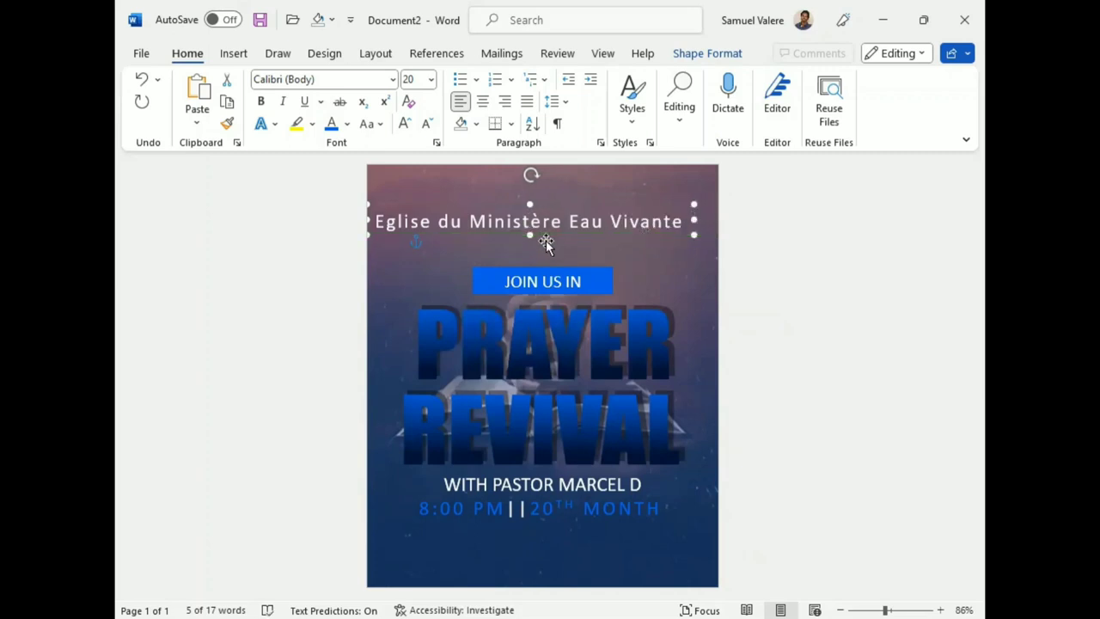
pyautogui.moveTo(550, 229); pyautogui.dragTo(561, 229)
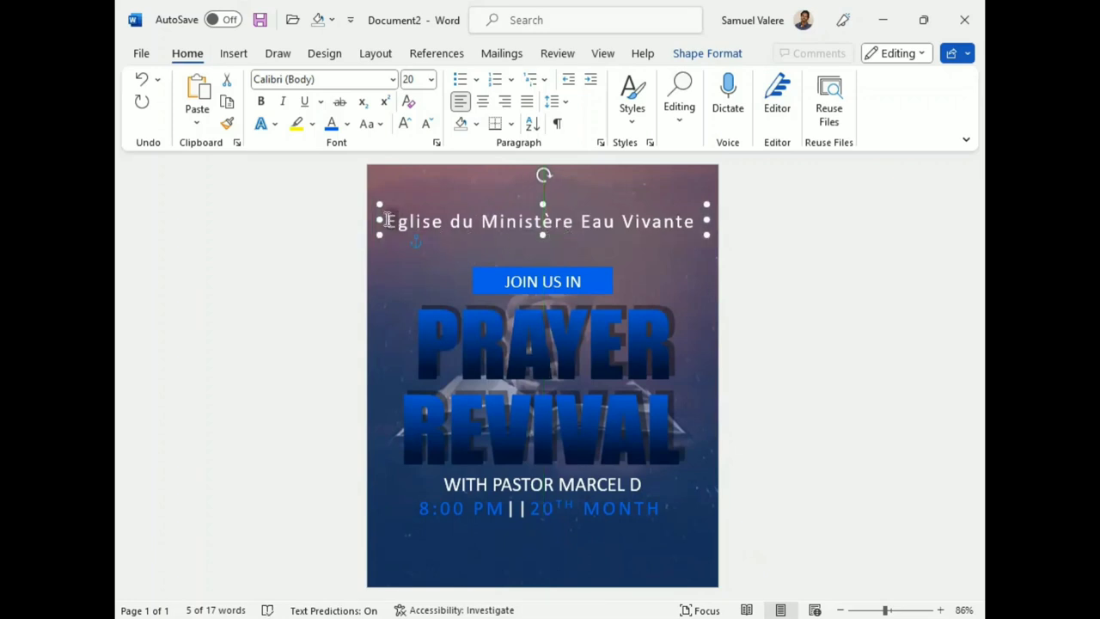
# Step: Replace the first E of 'Eglise' with É from the Symbol gallery, then select the JOIN US IN text
pyautogui.moveTo(385, 221); pyautogui.dragTo(397, 221)
pyautogui.click(233, 53)
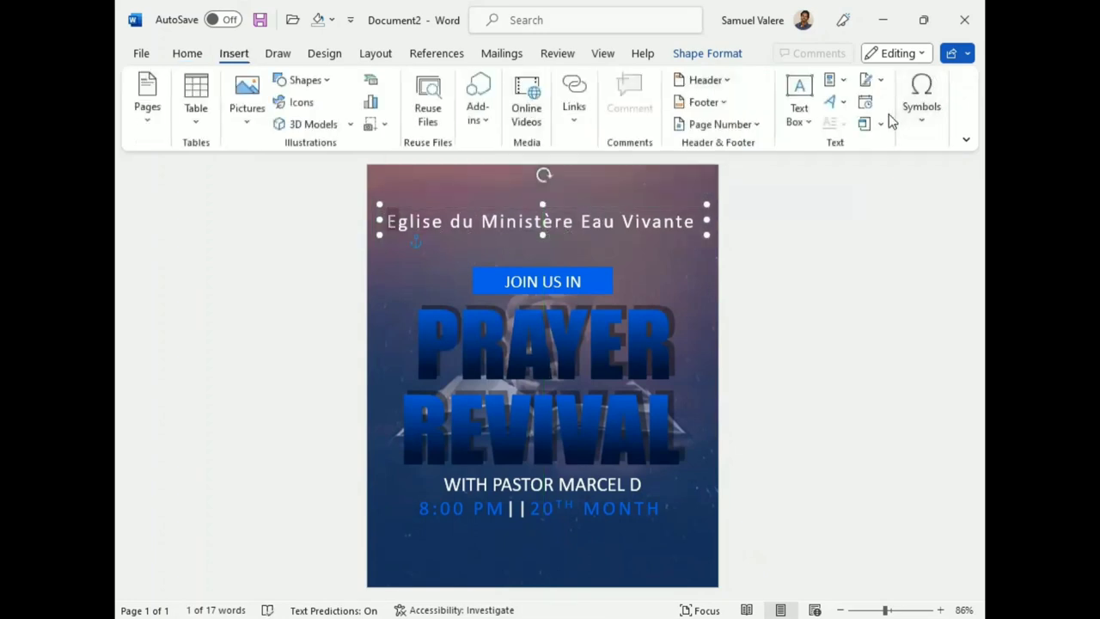
pyautogui.click(935, 136)
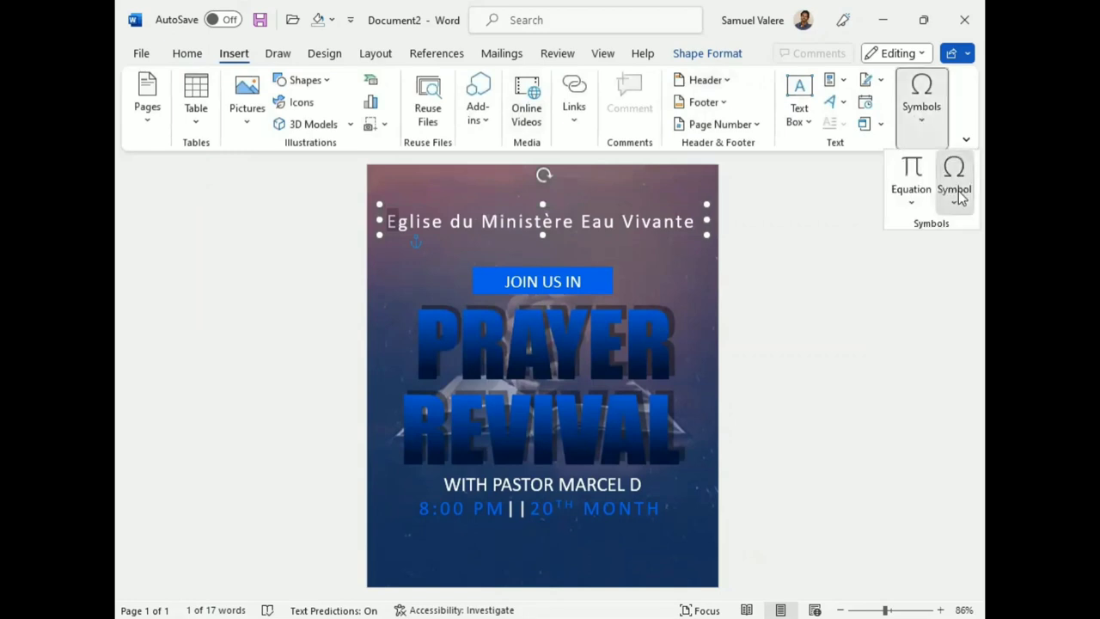
pyautogui.click(950, 202)
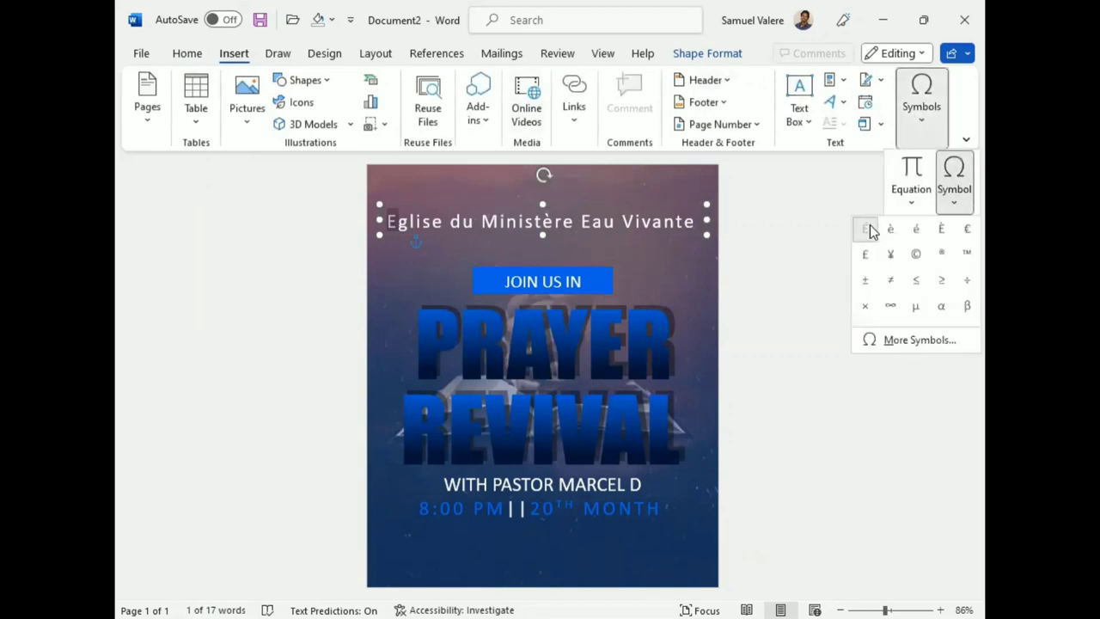
pyautogui.click(869, 229)
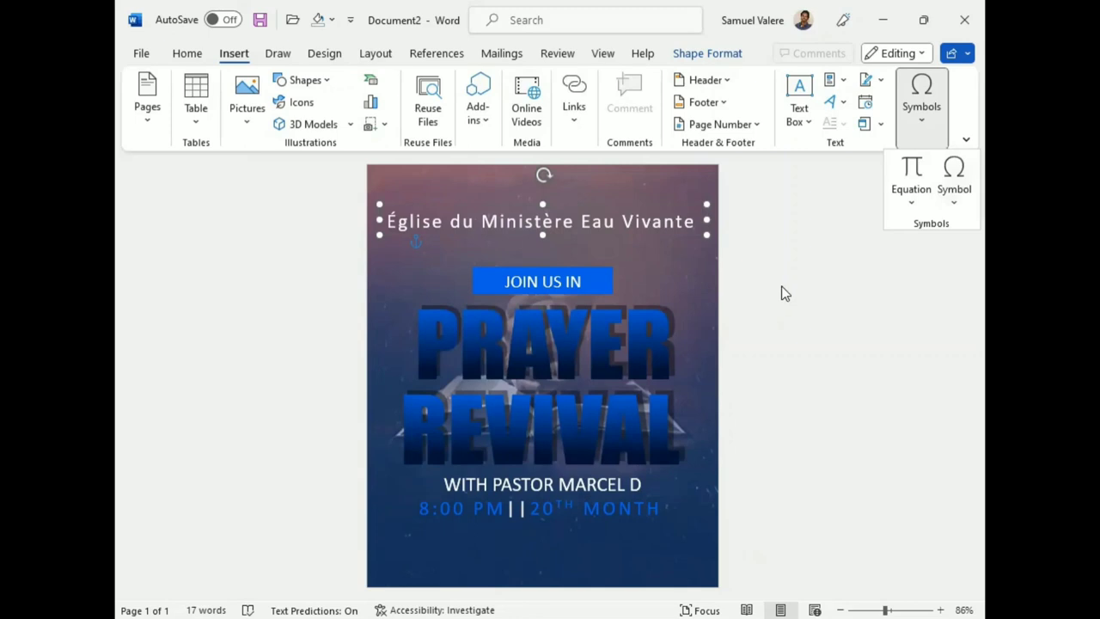
pyautogui.press('Escape')
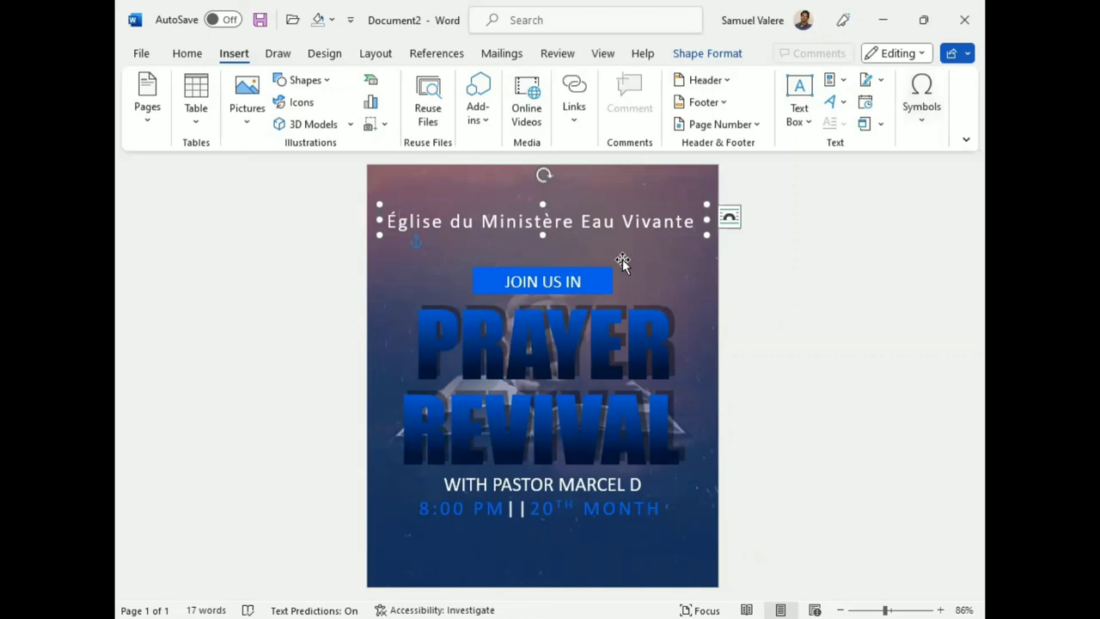
pyautogui.click(584, 285)
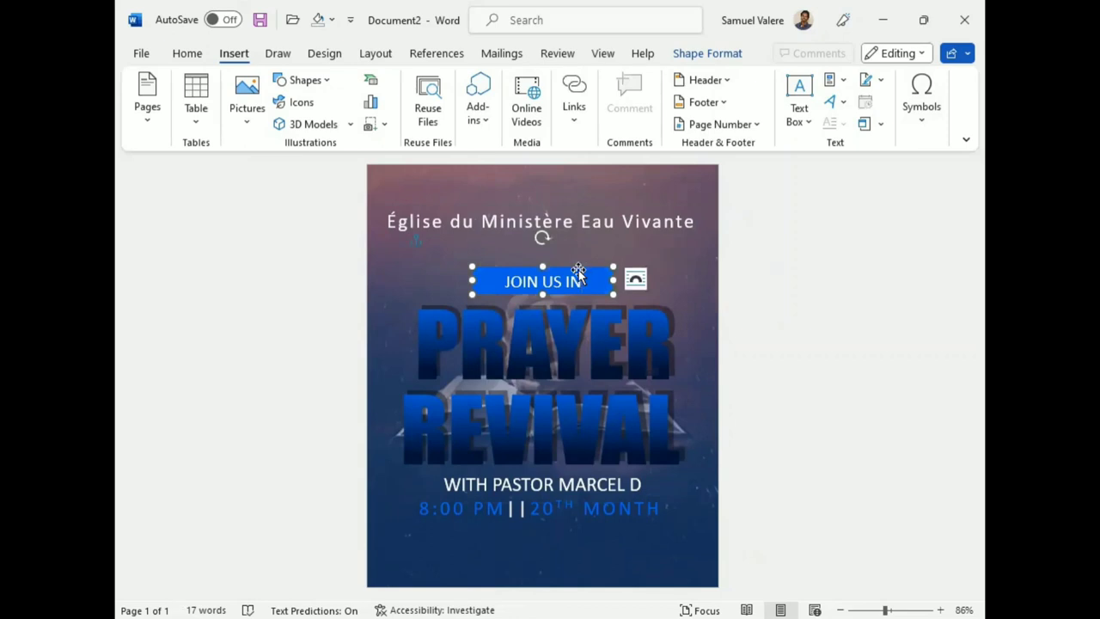
pyautogui.hotkey('ctrl', 'a')
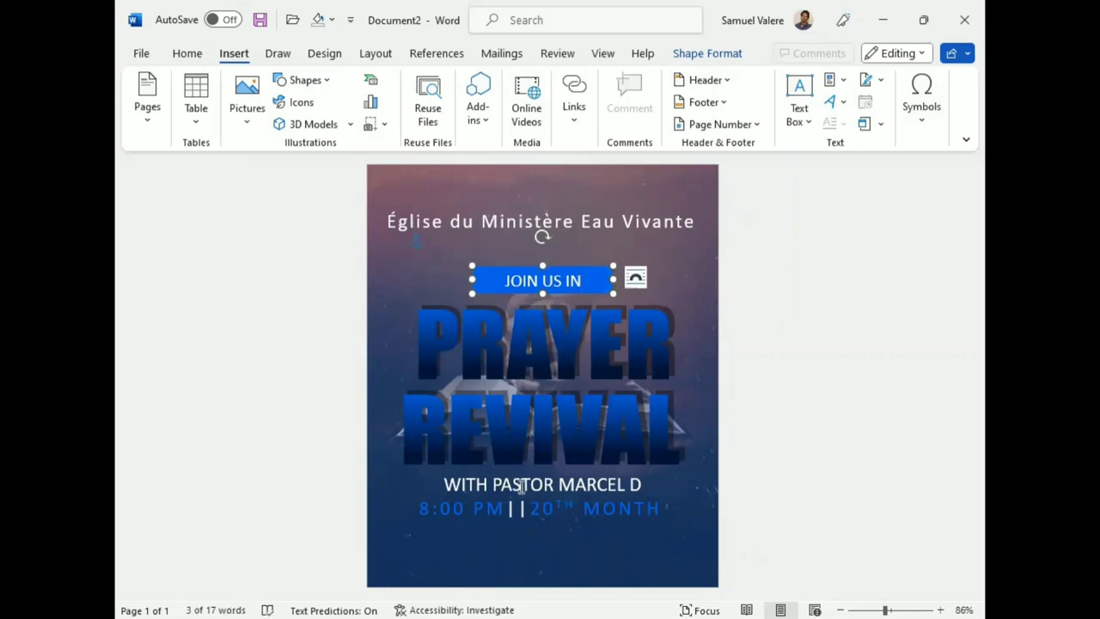
# Step: Duplicate the pastor line to the page bottom and retype it as 'WATCH US LIVE ON'
pyautogui.click(567, 478)
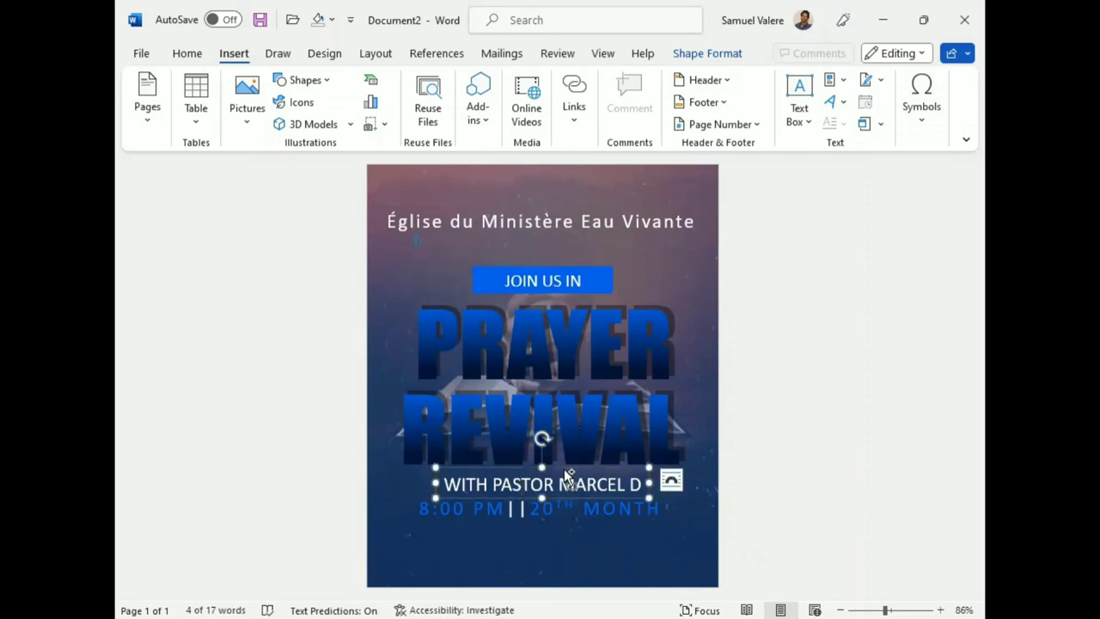
pyautogui.moveTo(567, 478); pyautogui.dragTo(525, 574)
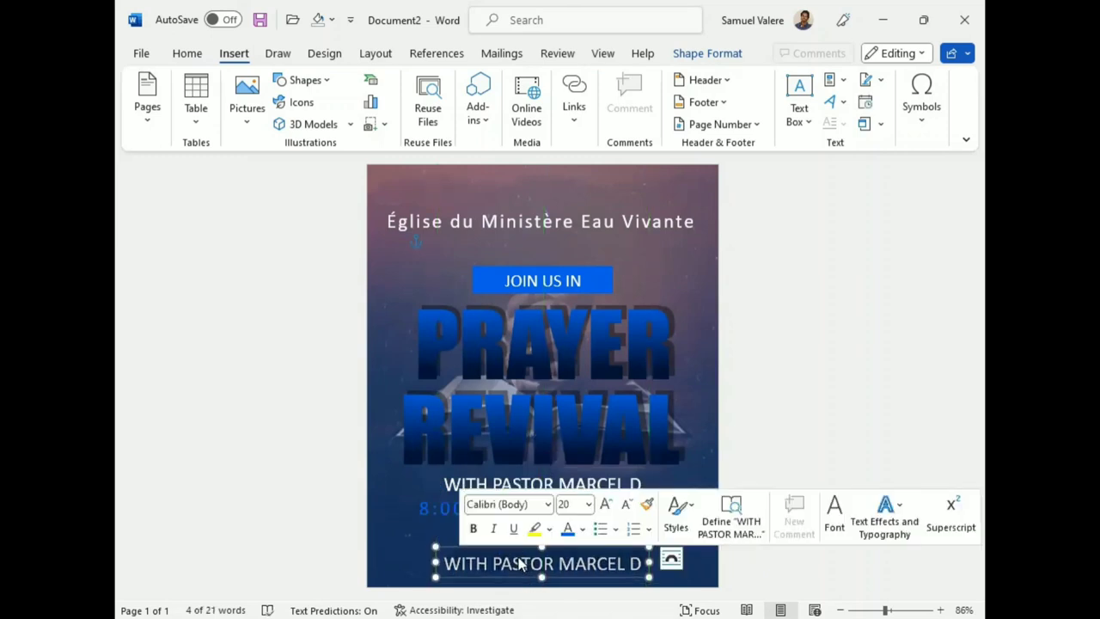
pyautogui.write('WA')
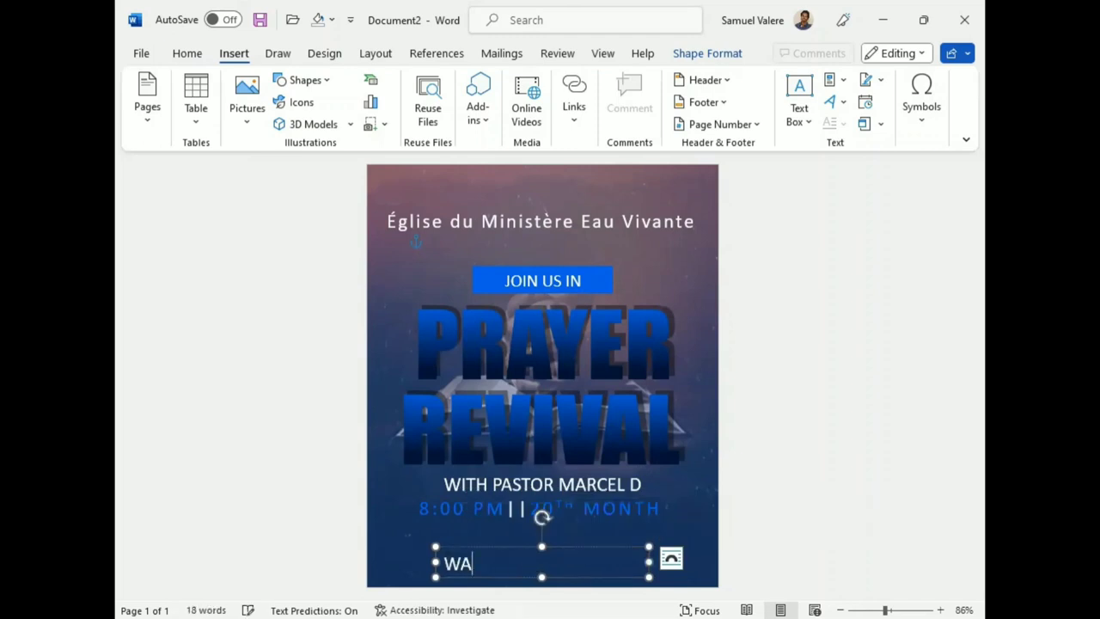
pyautogui.write('T')
pyautogui.write('CH U')
pyautogui.write('S LIVE')
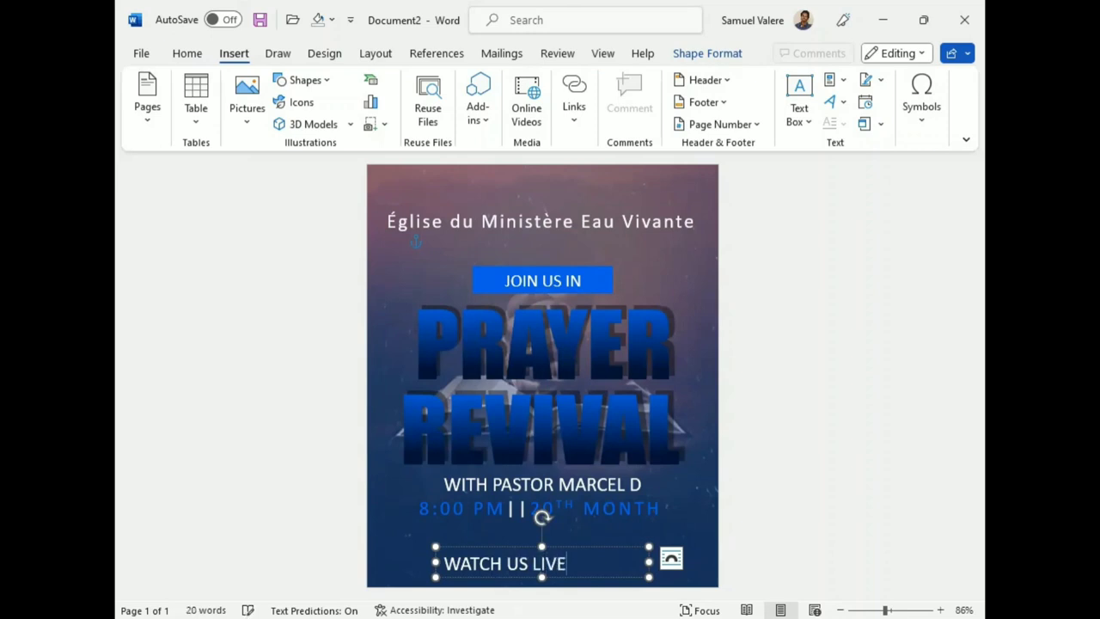
pyautogui.write(' ON')
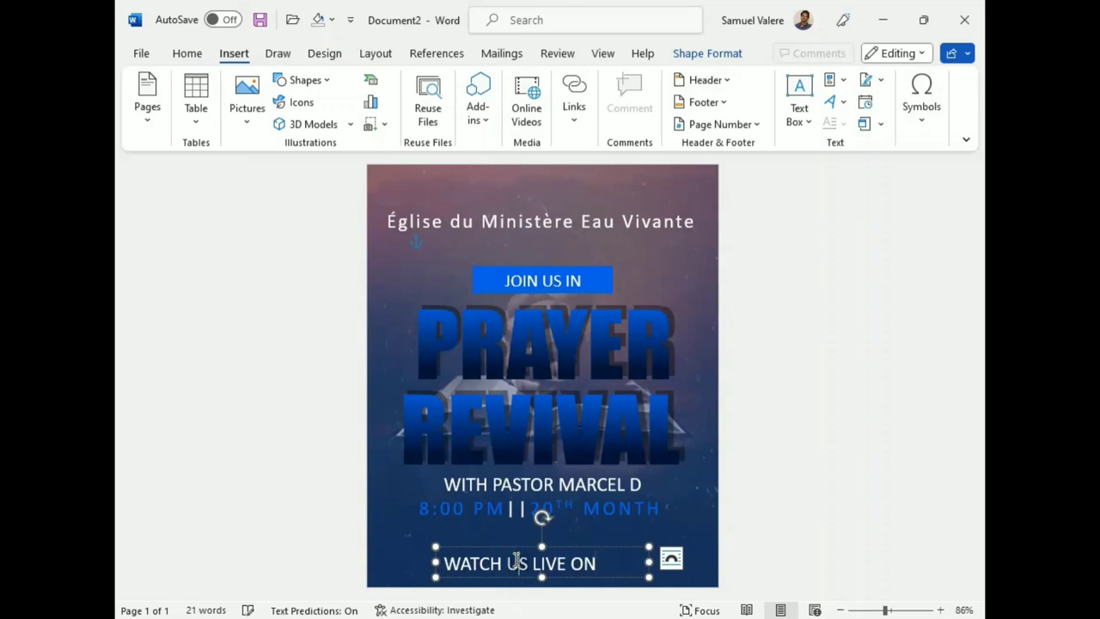
# Step: Reduce the WATCH US LIVE ON line to a smaller font size
pyautogui.tripleClick(516, 563)
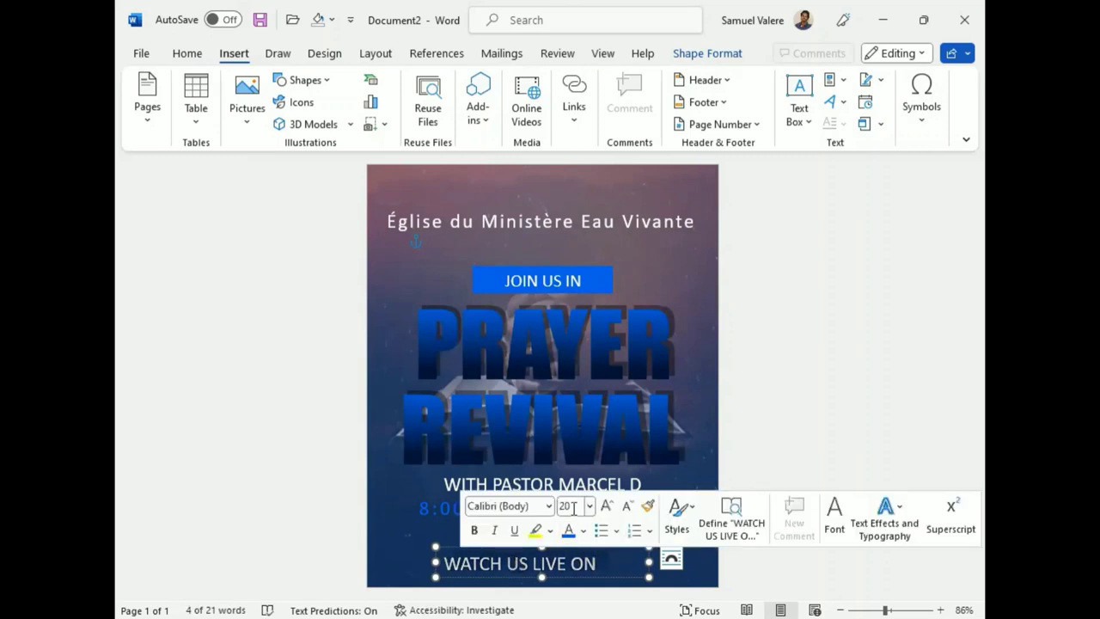
pyautogui.click(575, 505)
pyautogui.write('10')
pyautogui.press('Return')
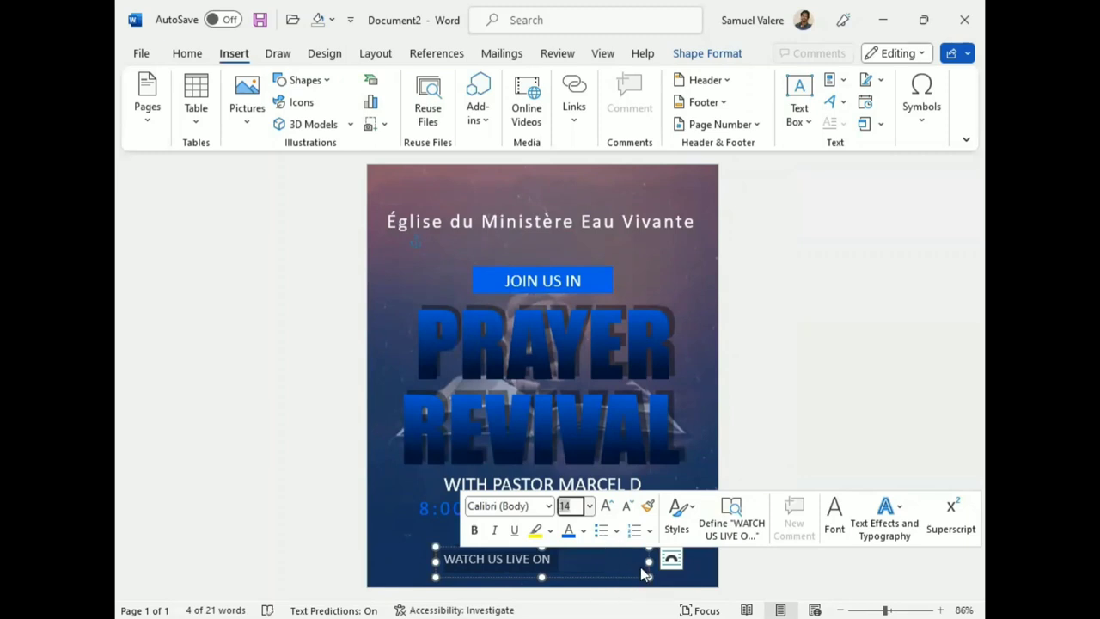
# Step: Fit the box snugly around the text at the bottom-left and drag out a copy to the right
pyautogui.moveTo(648, 559); pyautogui.dragTo(559, 559)
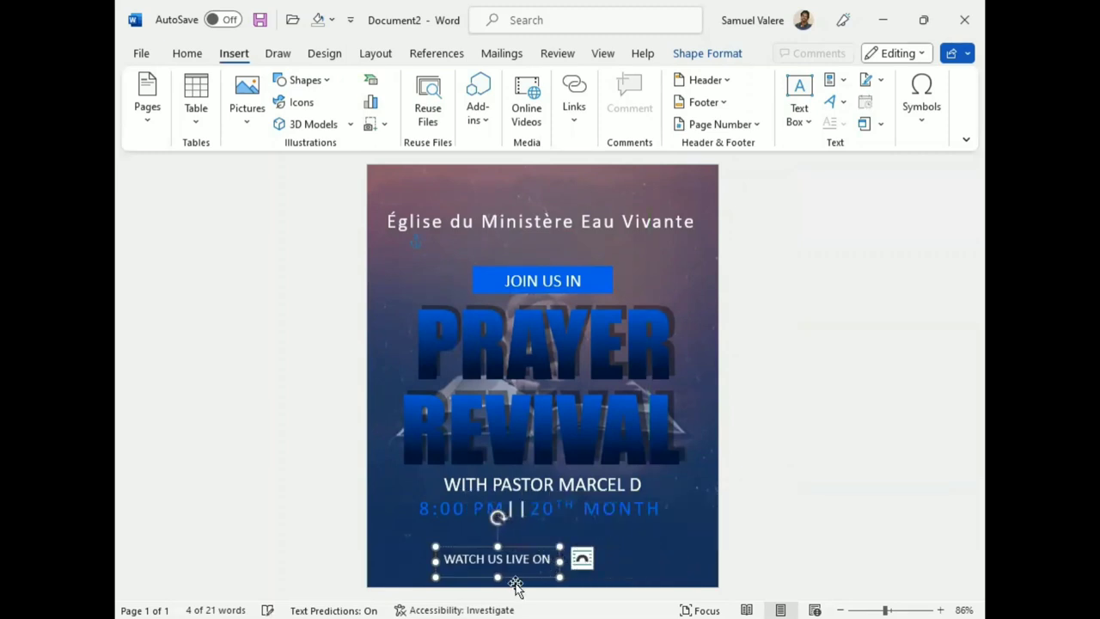
pyautogui.moveTo(497, 576); pyautogui.dragTo(440, 583)
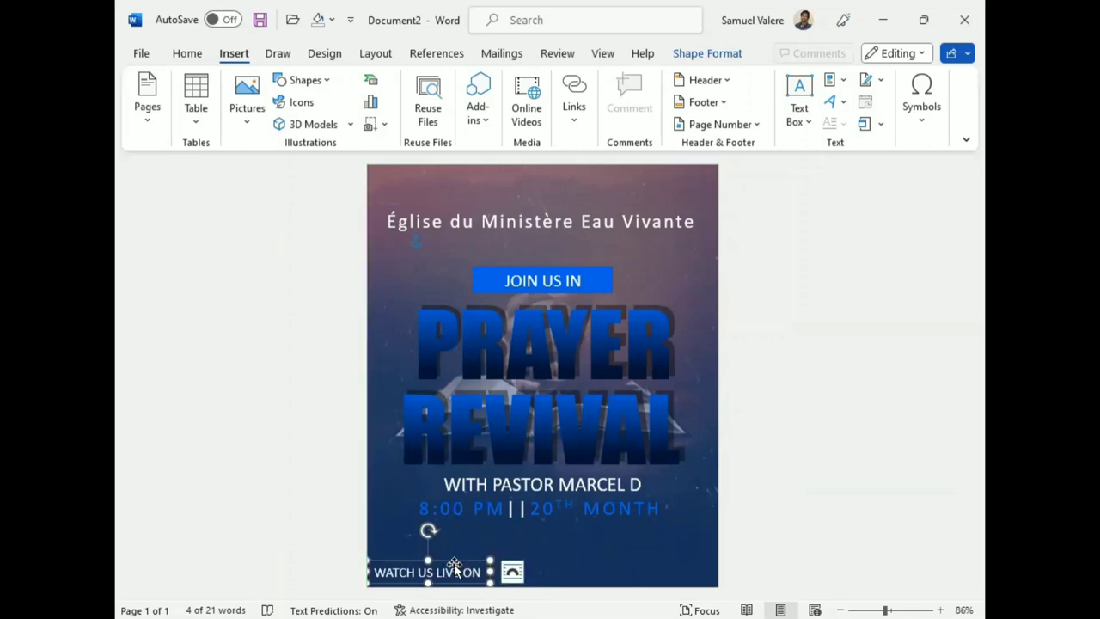
pyautogui.moveTo(454, 560); pyautogui.dragTo(455, 556)
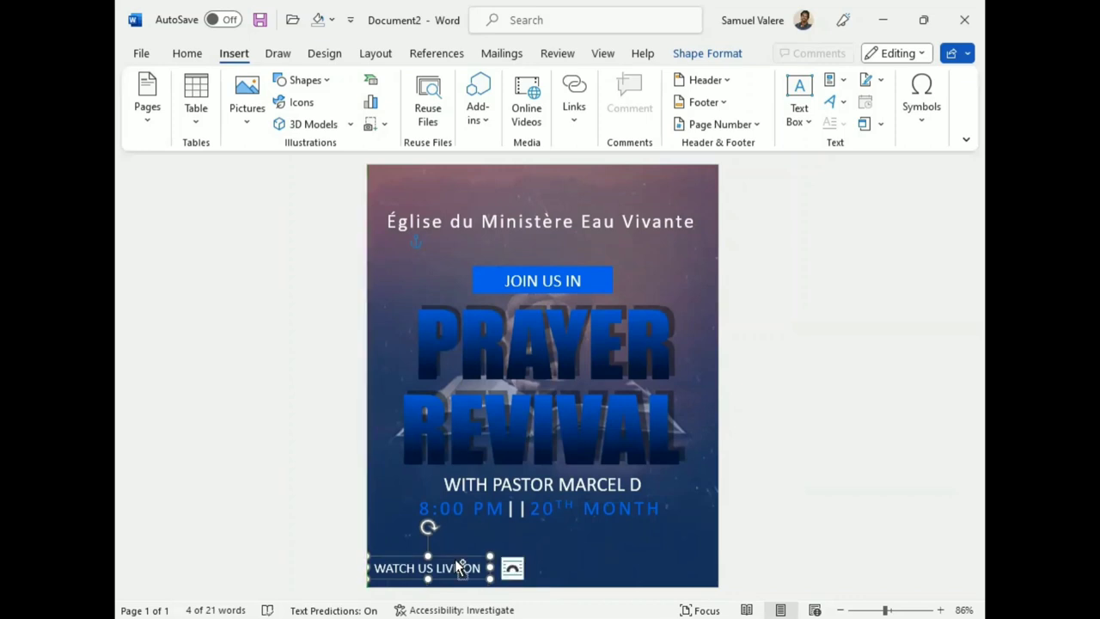
pyautogui.moveTo(460, 567); pyautogui.dragTo(587, 557)
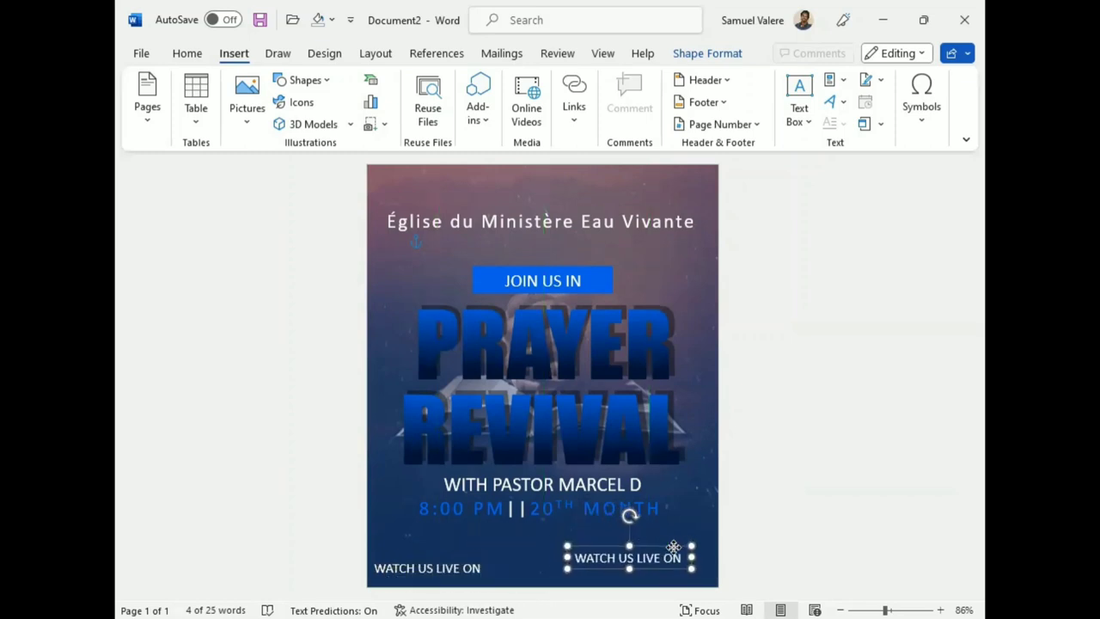
pyautogui.moveTo(586, 558); pyautogui.dragTo(700, 554)
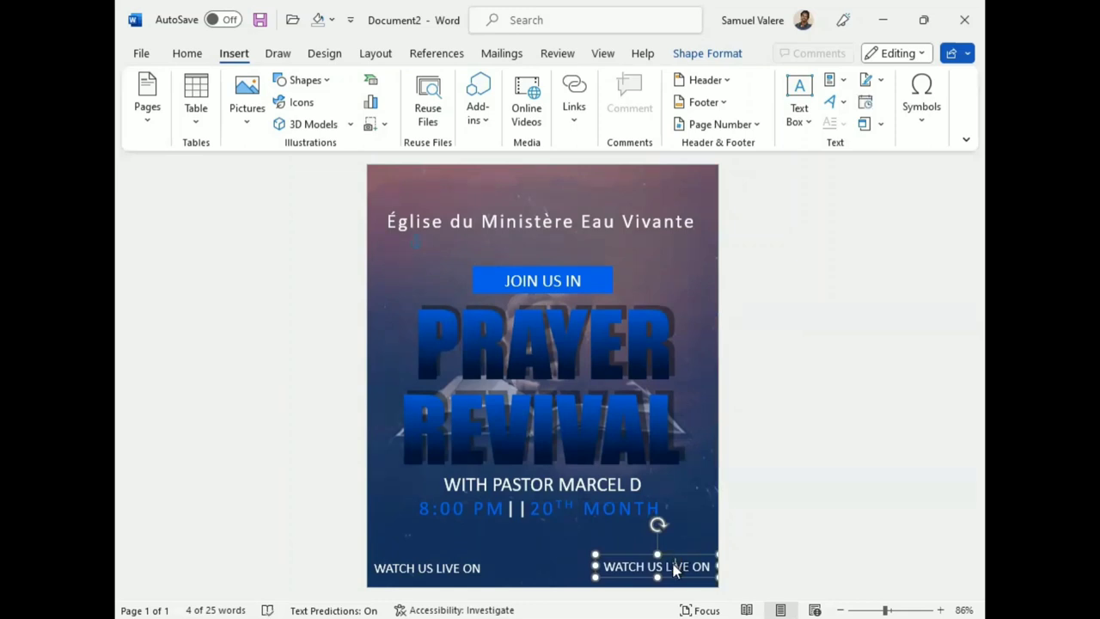
pyautogui.tripleClick(675, 570)
pyautogui.write('@YOUR')
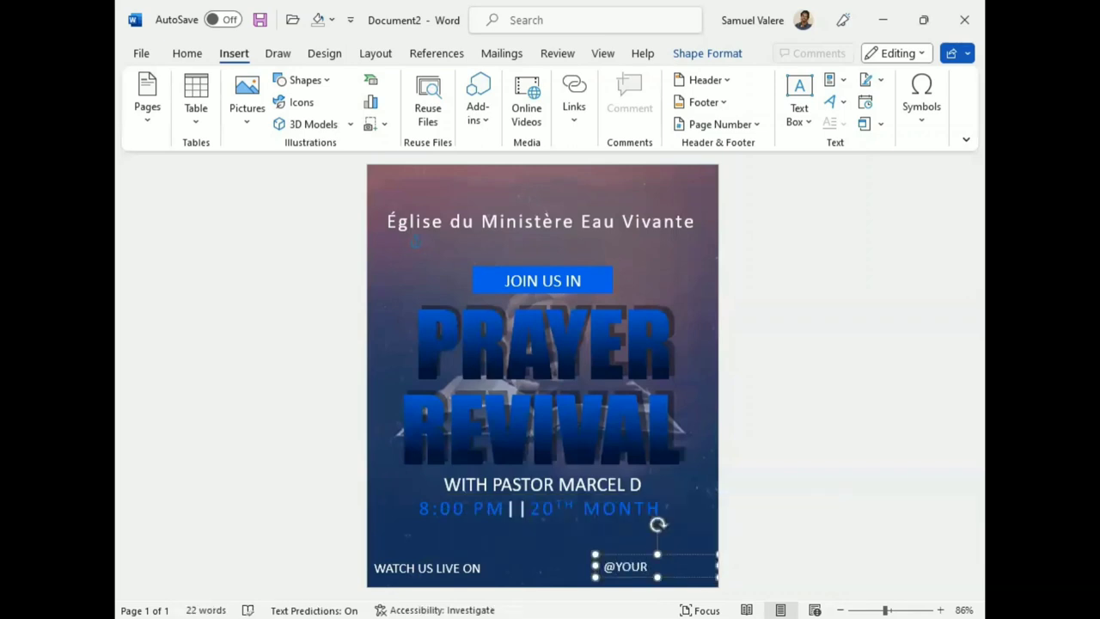
pyautogui.write('CHUR')
pyautogui.write('CH')
pyautogui.write('N')
pyautogui.write('A')
pyautogui.moveTo(591, 566); pyautogui.dragTo(569, 567)
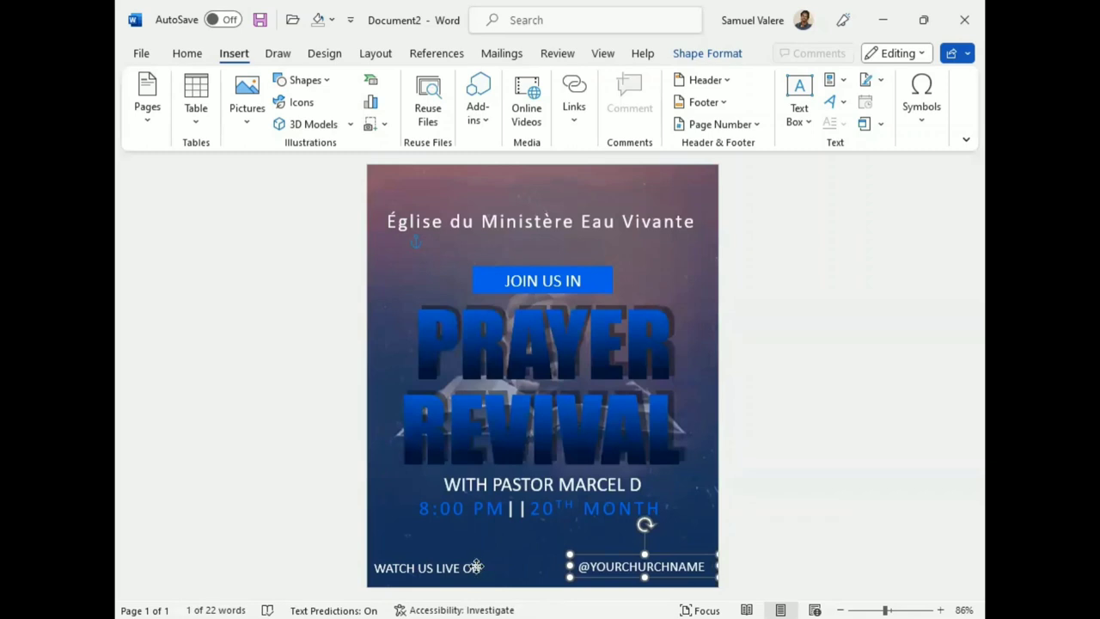
pyautogui.keyDown('shift'); pyautogui.click(478, 567); pyautogui.keyUp('shift')
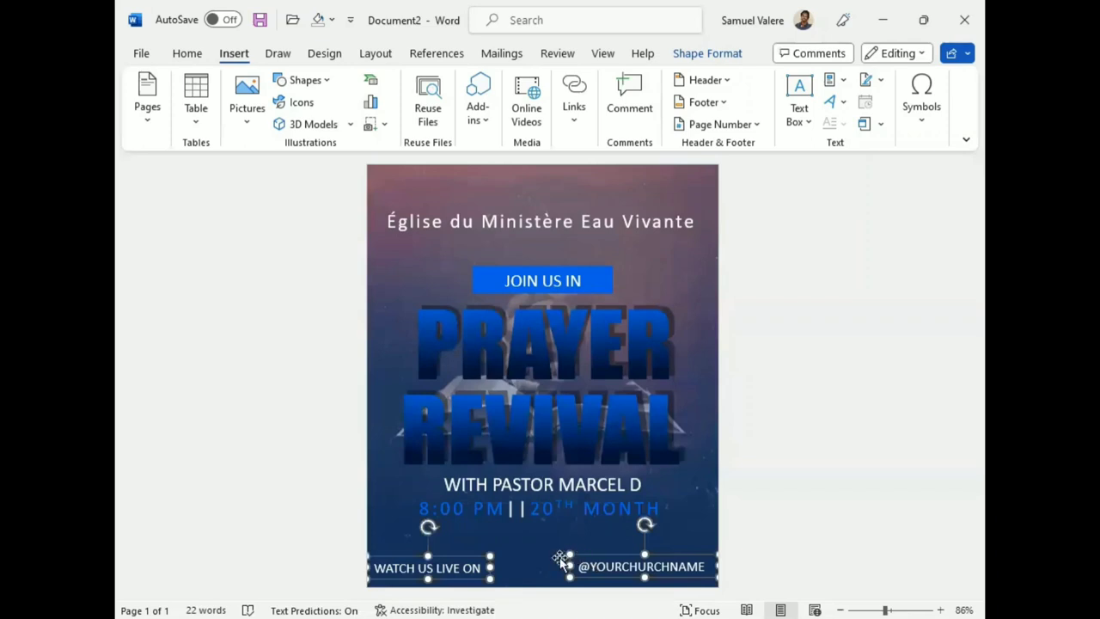
pyautogui.click(537, 560)
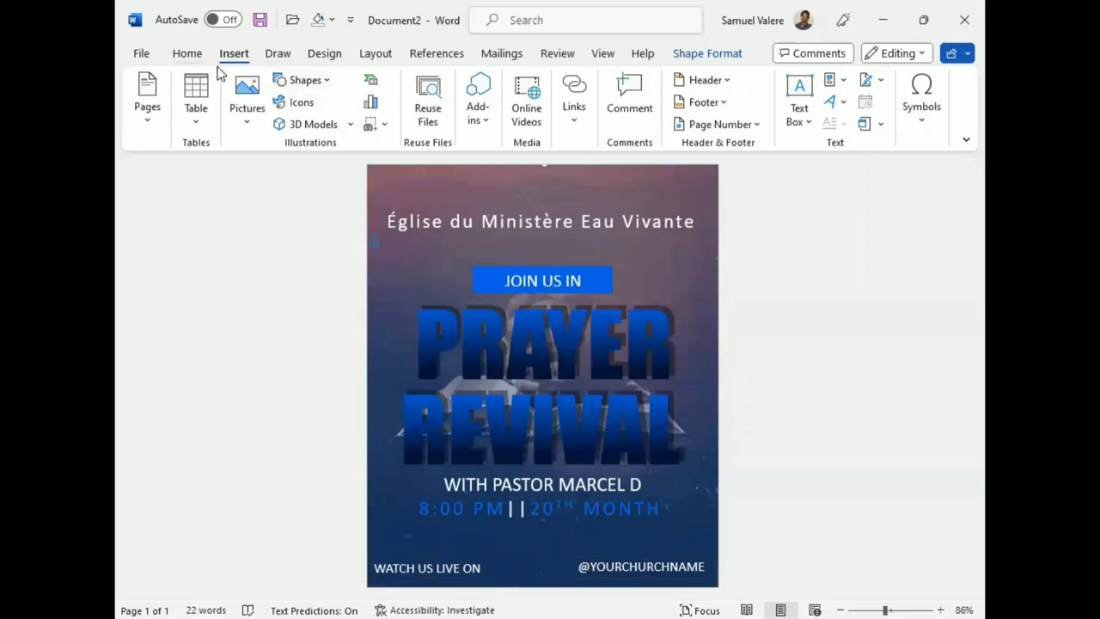
# Step: Insert the YouTube logo image from the Downloads\Icon folder
pyautogui.click(256, 127)
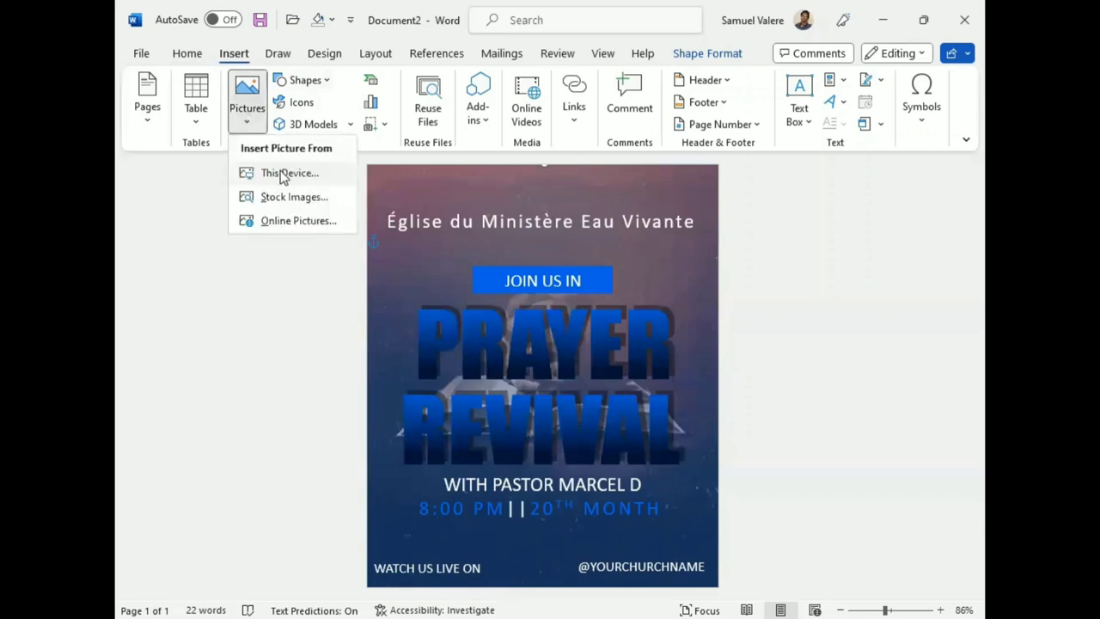
pyautogui.click(284, 172)
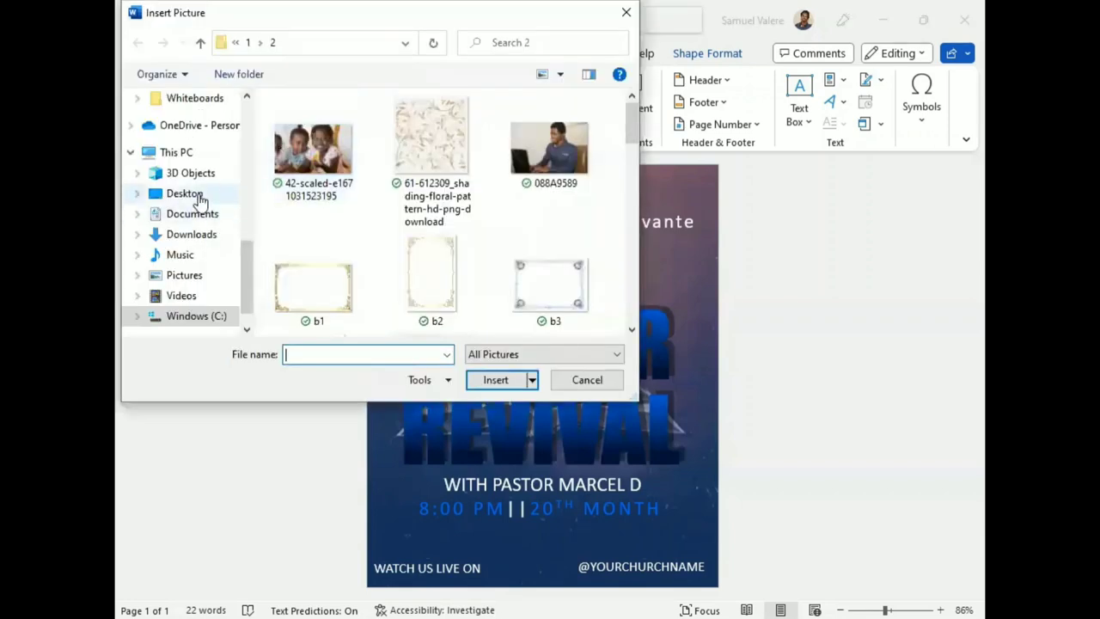
pyautogui.scroll(1, 198, 201)
pyautogui.scroll(3, 198, 201)
pyautogui.scroll(2, 200, 200)
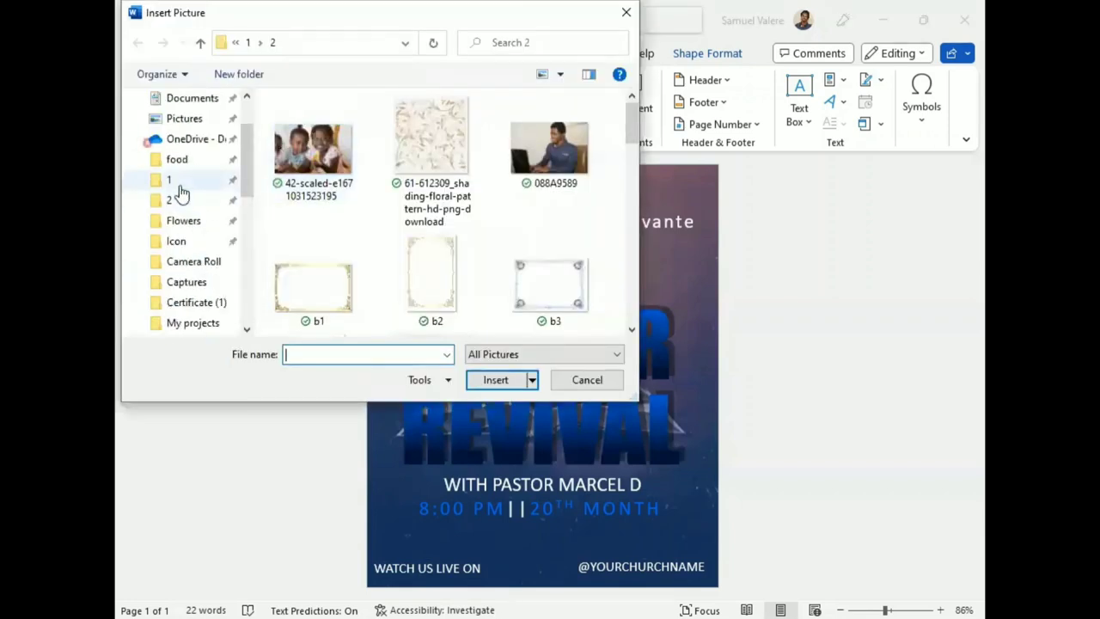
pyautogui.click(176, 241)
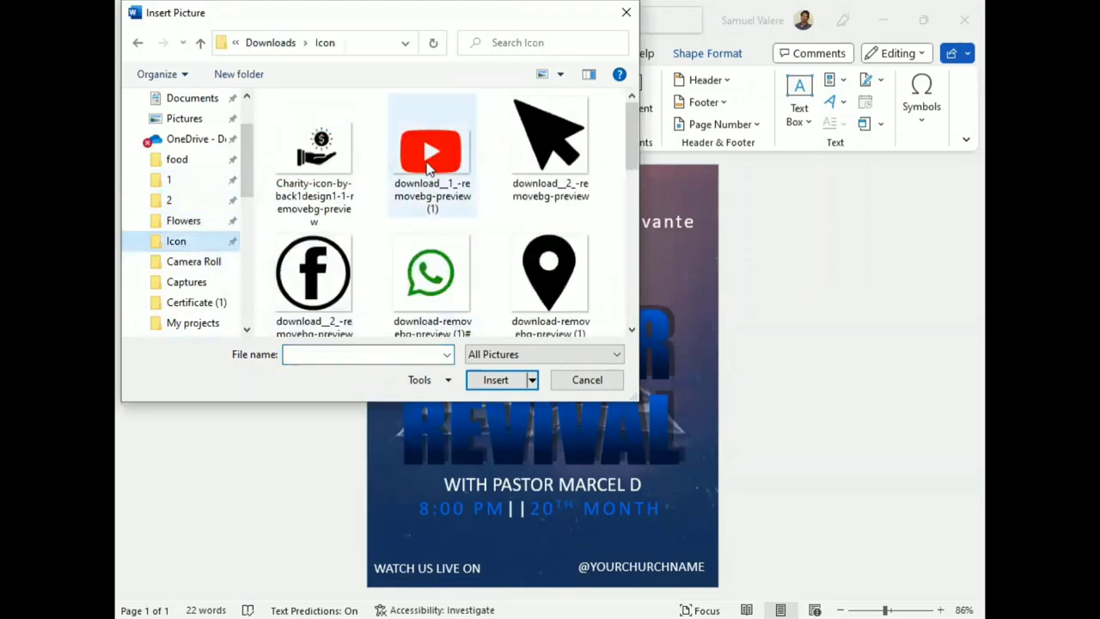
pyautogui.click(428, 152)
pyautogui.click(493, 381)
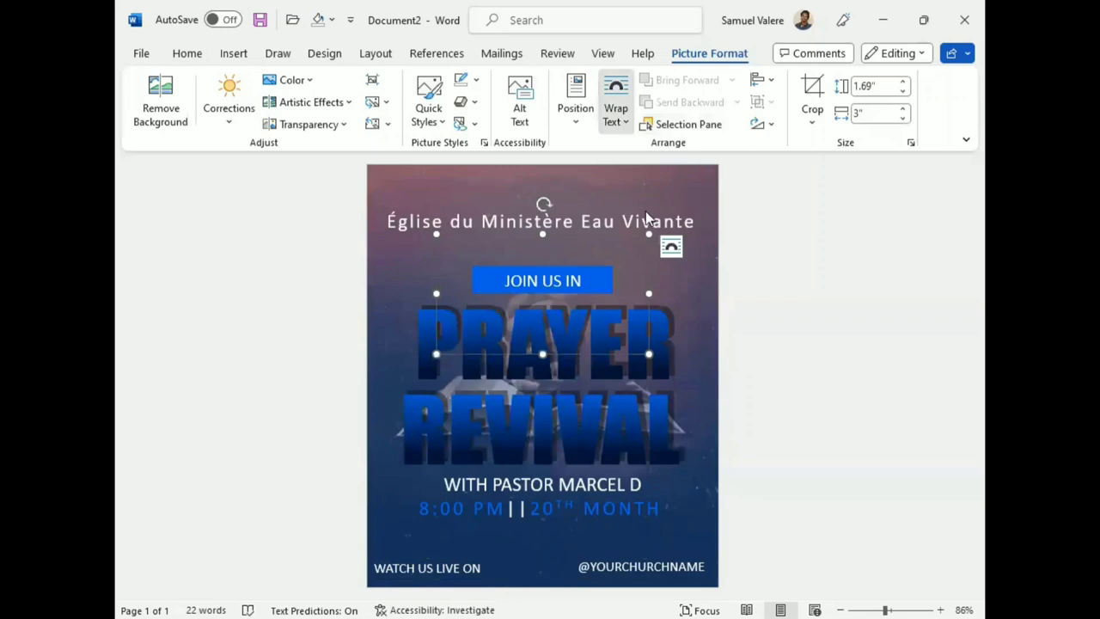
# Step: Set the logo In Front of Text, shrink it, and place it right after WATCH US LIVE ON
pyautogui.click(658, 293)
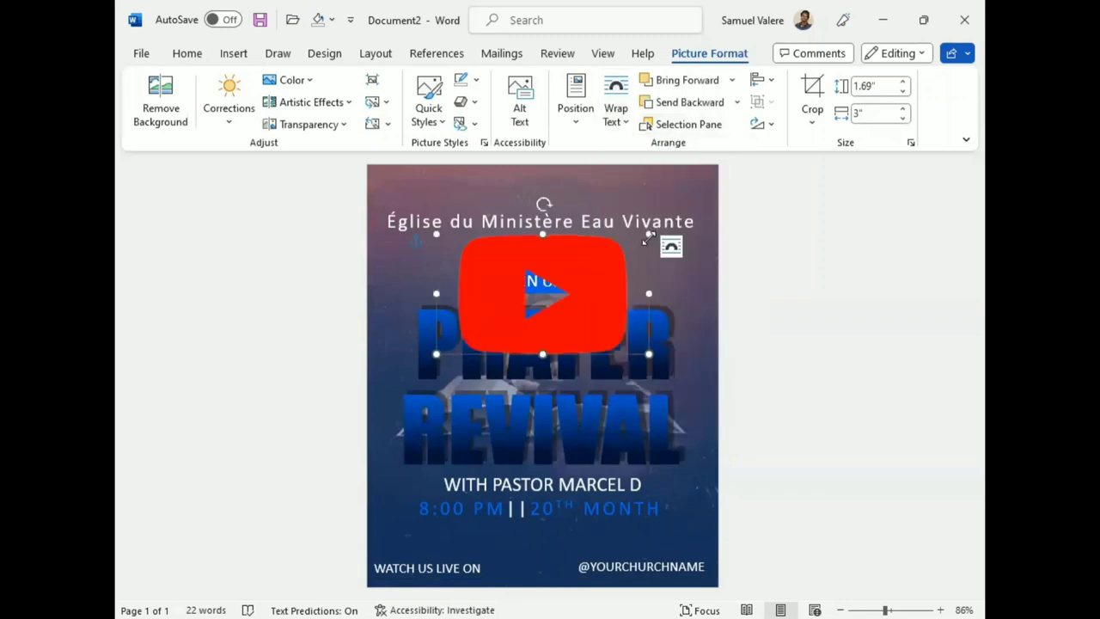
pyautogui.moveTo(649, 235)
pyautogui.mouseDown()
pyautogui.moveTo(523, 306)
pyautogui.moveTo(551, 535)
pyautogui.mouseUp()
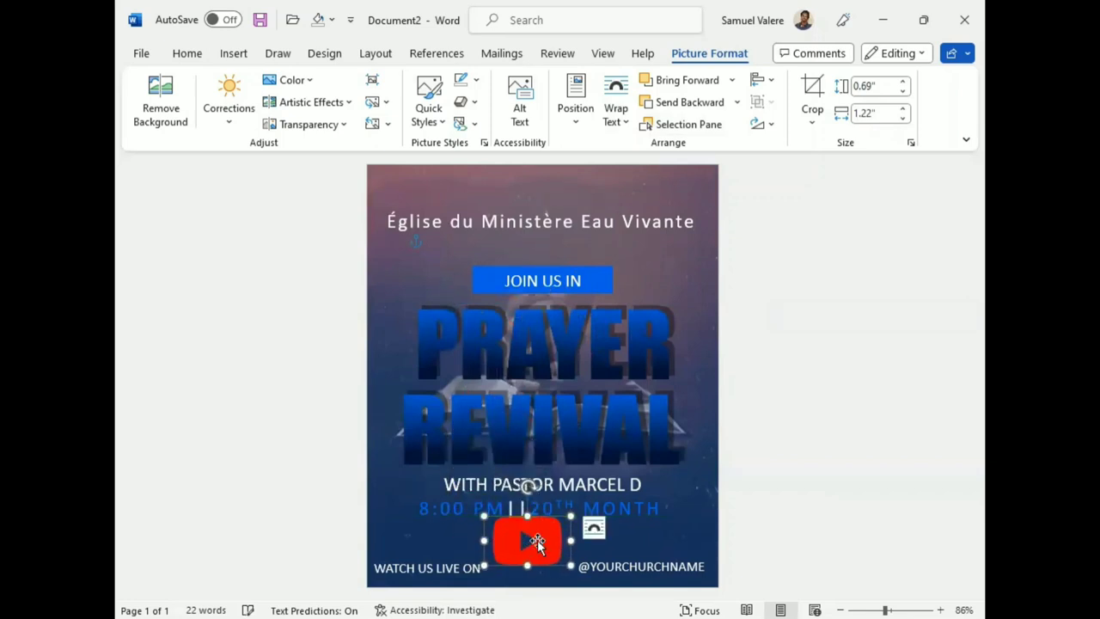
pyautogui.moveTo(520, 540)
pyautogui.mouseDown()
pyautogui.moveTo(521, 556)
pyautogui.moveTo(496, 566)
pyautogui.mouseUp()
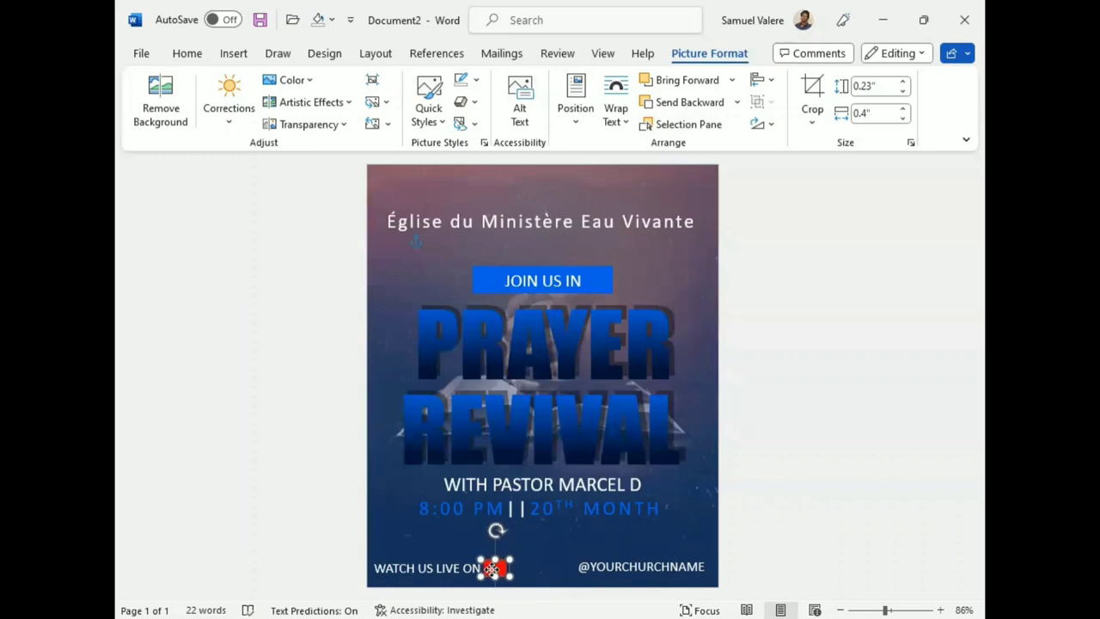
pyautogui.moveTo(497, 570); pyautogui.dragTo(494, 570)
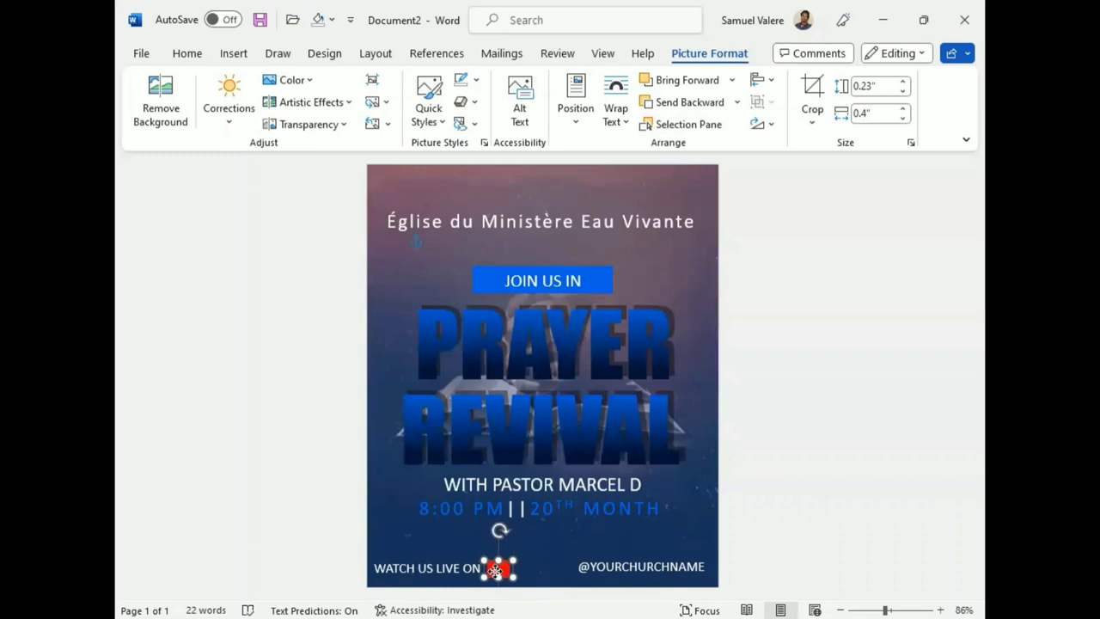
# Step: Insert the Facebook logo image from this device
pyautogui.click(190, 55)
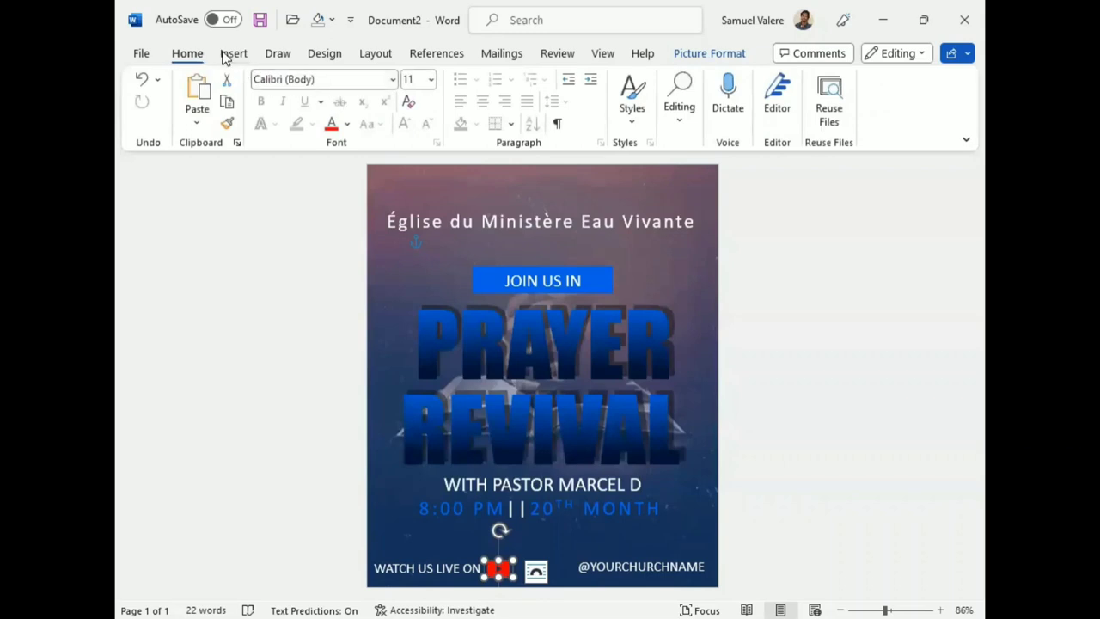
pyautogui.click(228, 54)
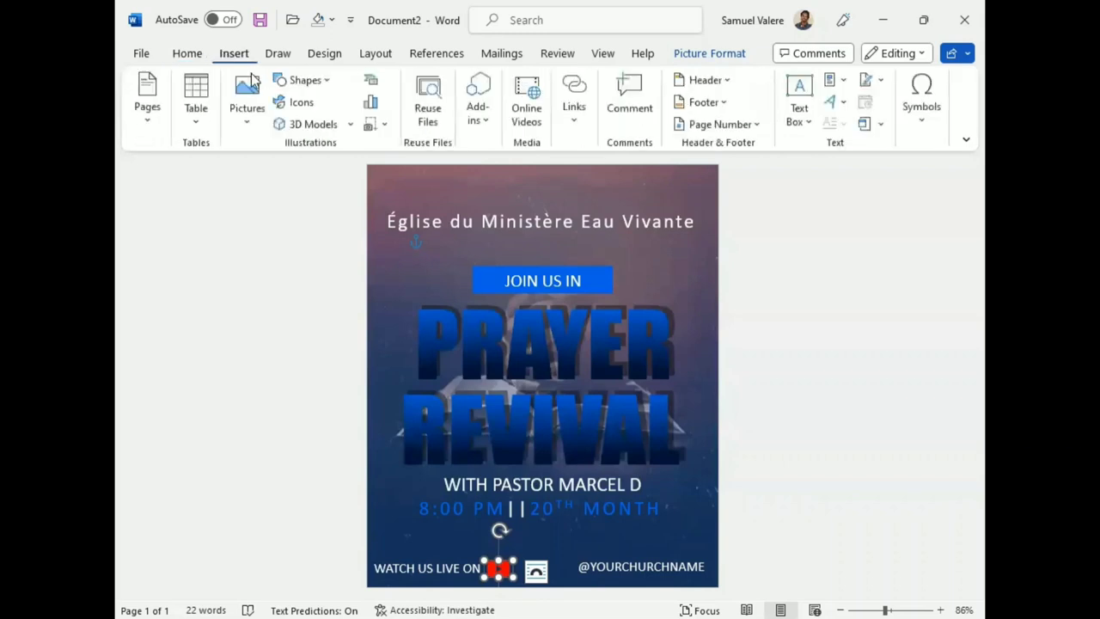
pyautogui.click(253, 127)
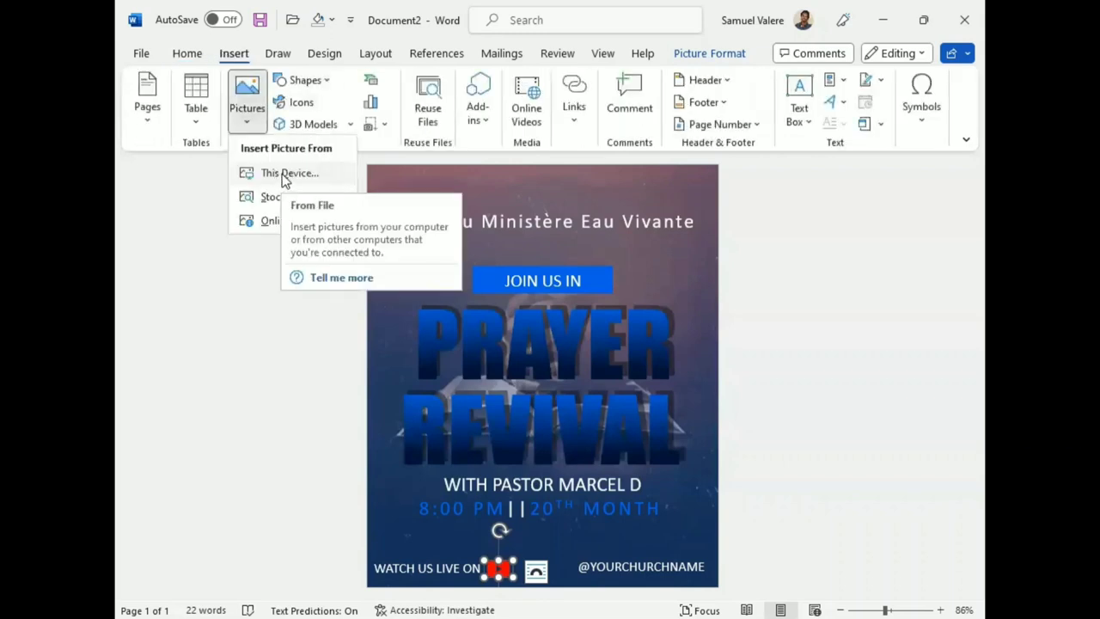
pyautogui.click(284, 178)
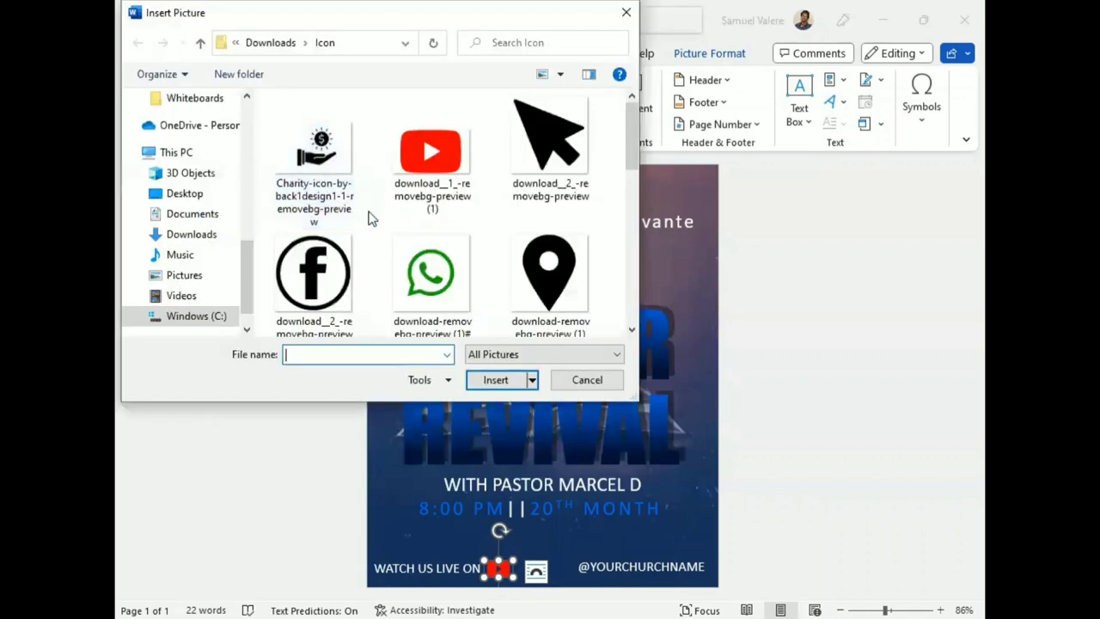
pyautogui.click(339, 271)
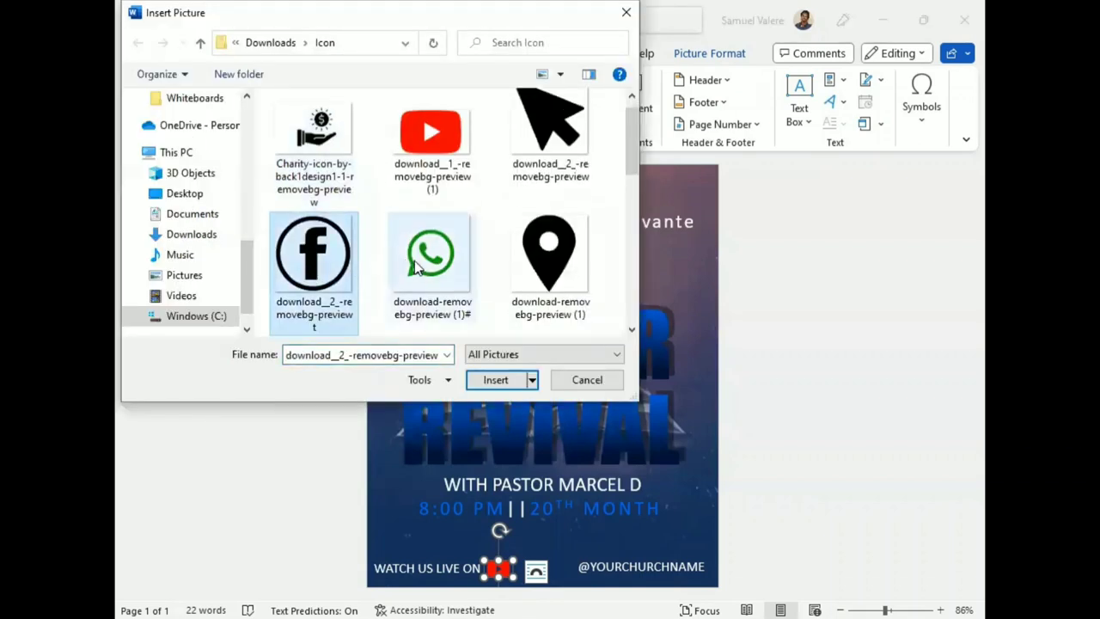
pyautogui.click(491, 386)
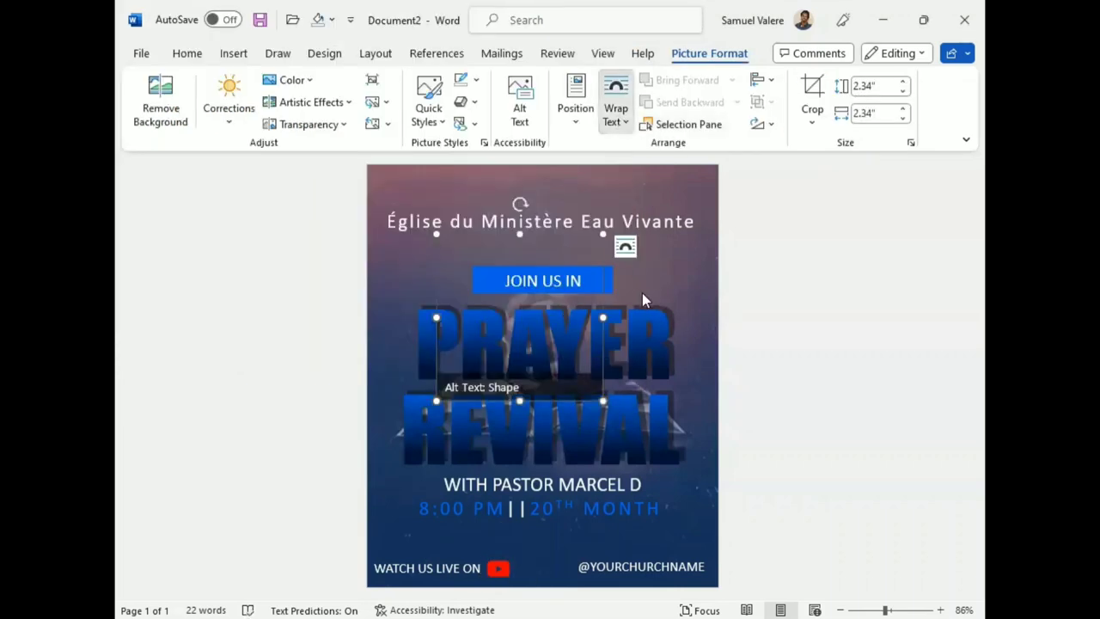
# Step: Shrink the Facebook logo and position it beside the YouTube logo in the footer
pyautogui.moveTo(596, 235)
pyautogui.mouseDown()
pyautogui.moveTo(482, 355)
pyautogui.moveTo(534, 566)
pyautogui.moveTo(555, 551)
pyautogui.moveTo(547, 539)
pyautogui.moveTo(550, 551)
pyautogui.mouseUp()
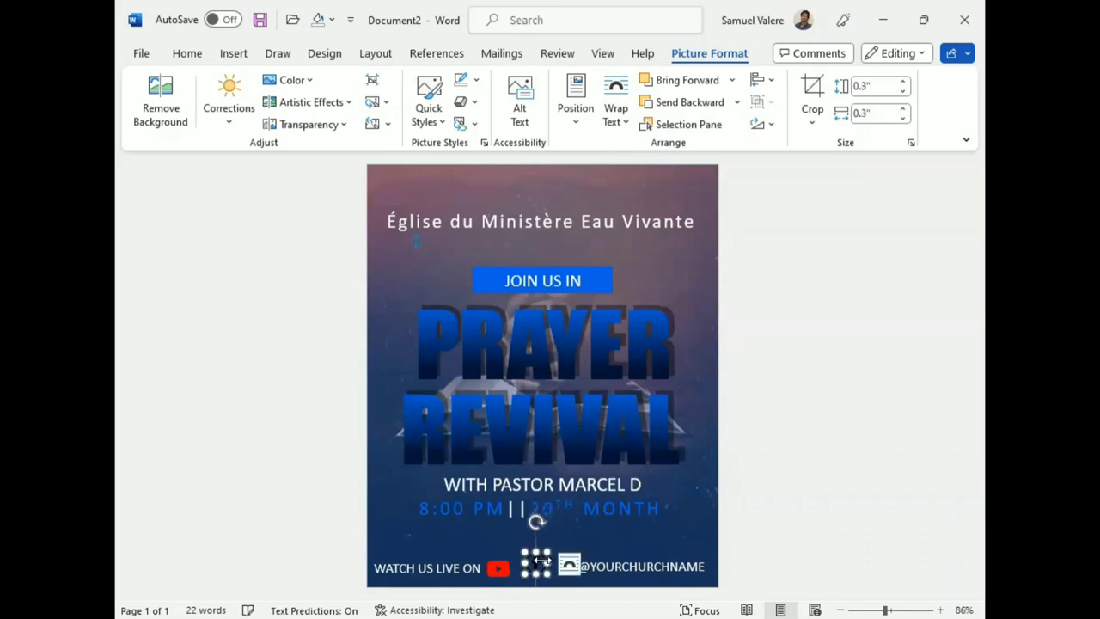
pyautogui.moveTo(542, 560)
pyautogui.mouseDown()
pyautogui.moveTo(534, 566)
pyautogui.moveTo(542, 558)
pyautogui.mouseUp()
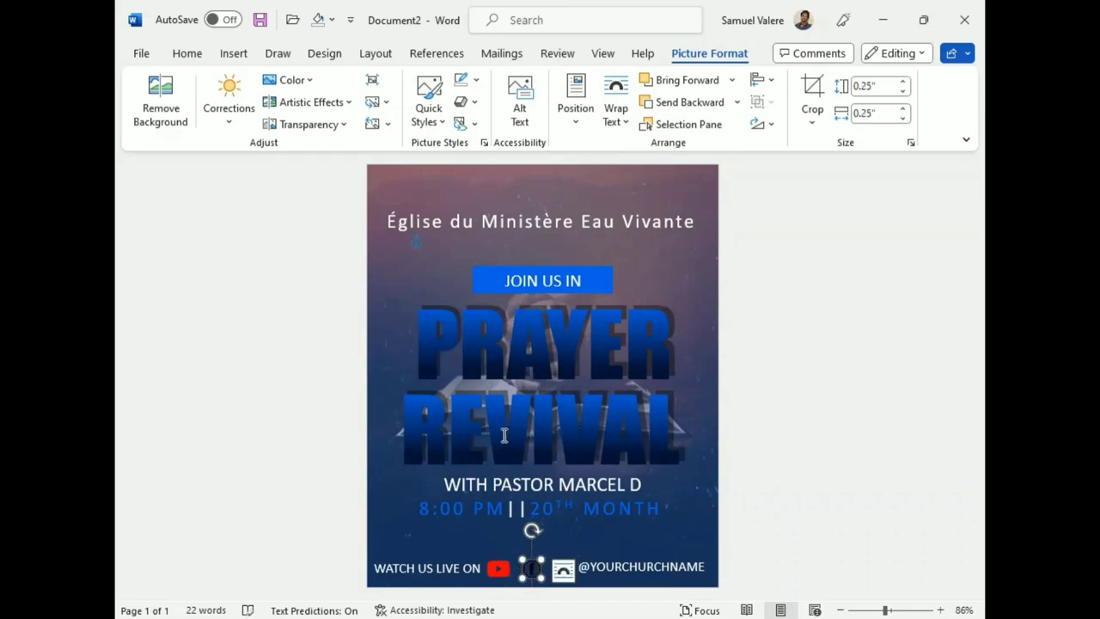
pyautogui.click(309, 81)
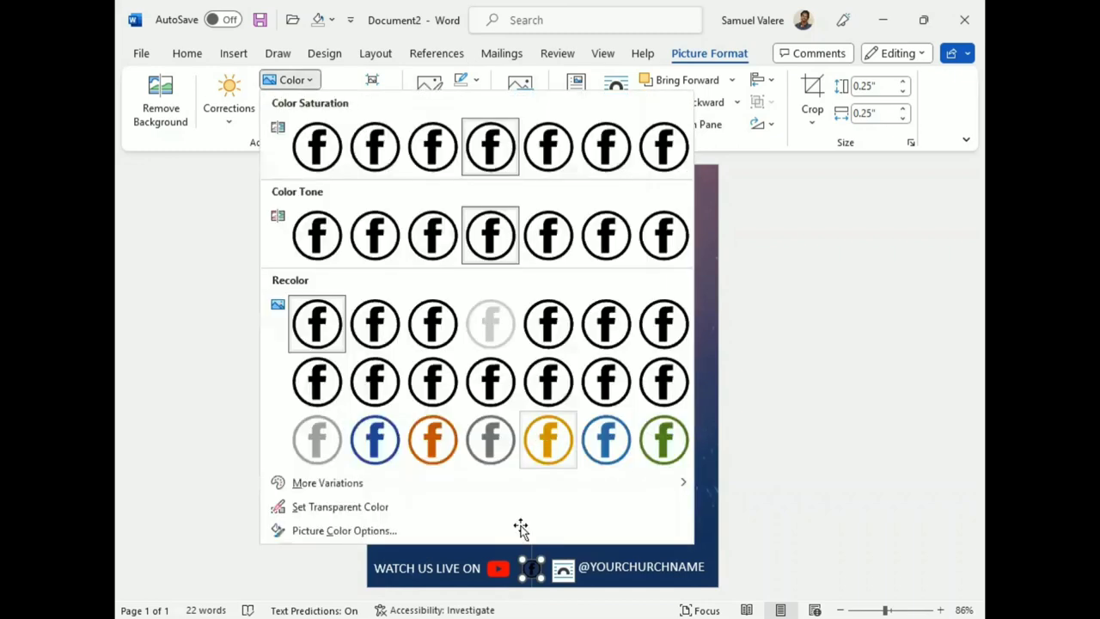
pyautogui.press('Escape')
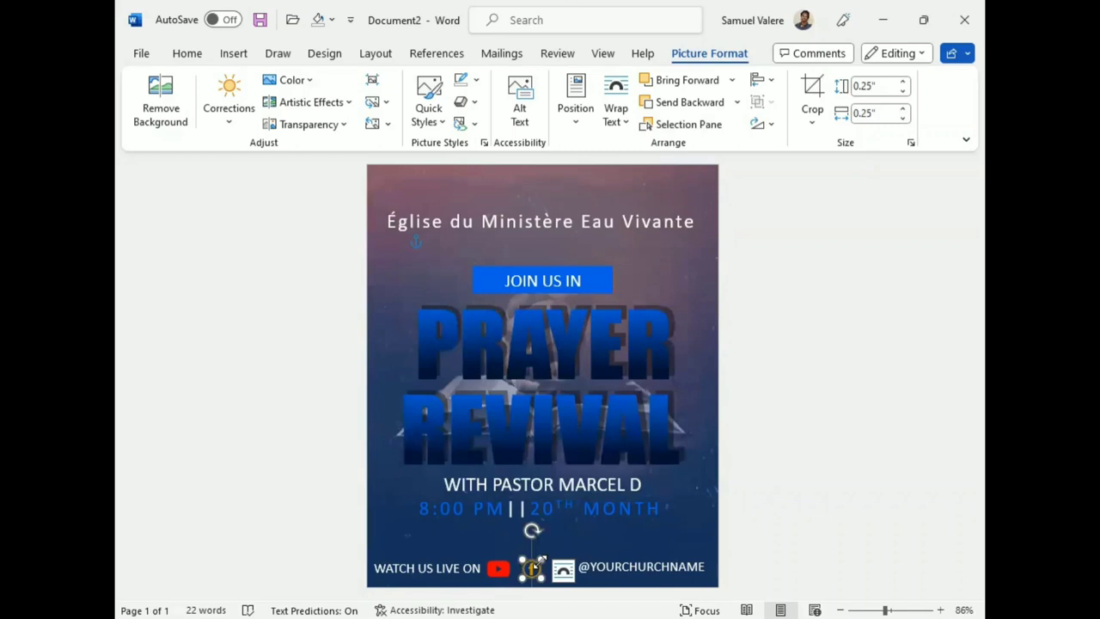
pyautogui.hotkey('ctrl', 'z')
pyautogui.moveTo(538, 560); pyautogui.dragTo(546, 556)
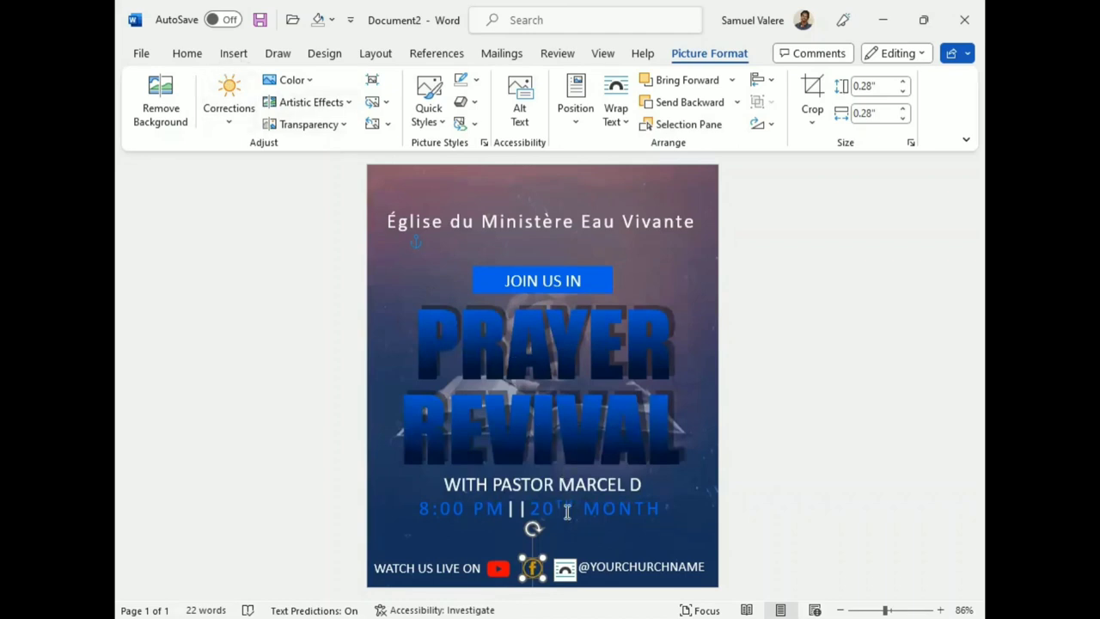
pyautogui.click(408, 292)
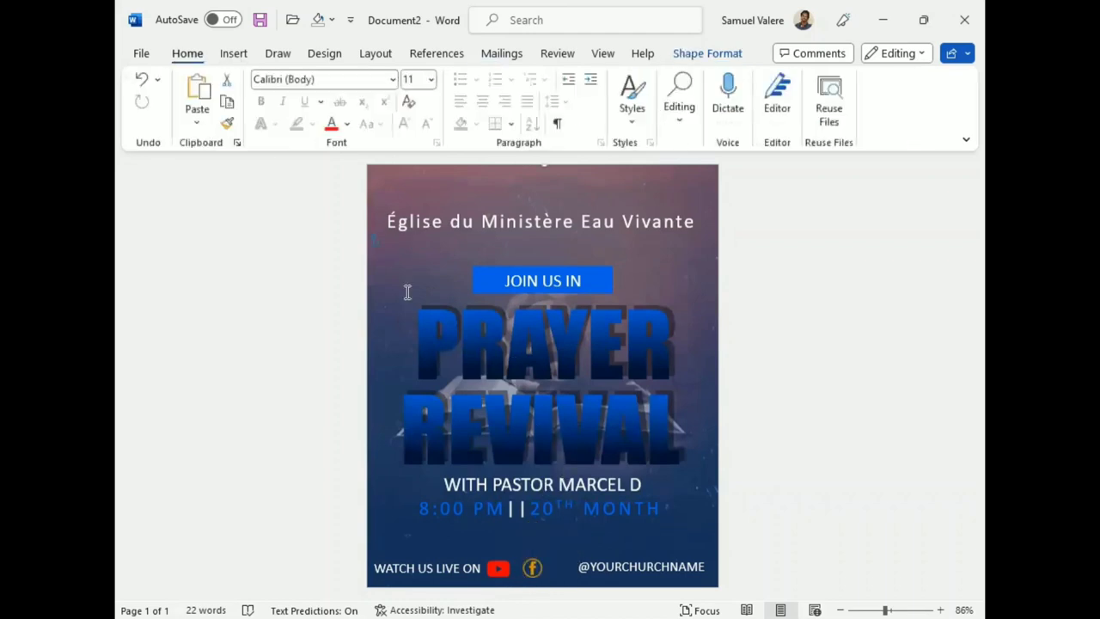
# Step: Insert the 'insta' icon image from this device
pyautogui.click(232, 53)
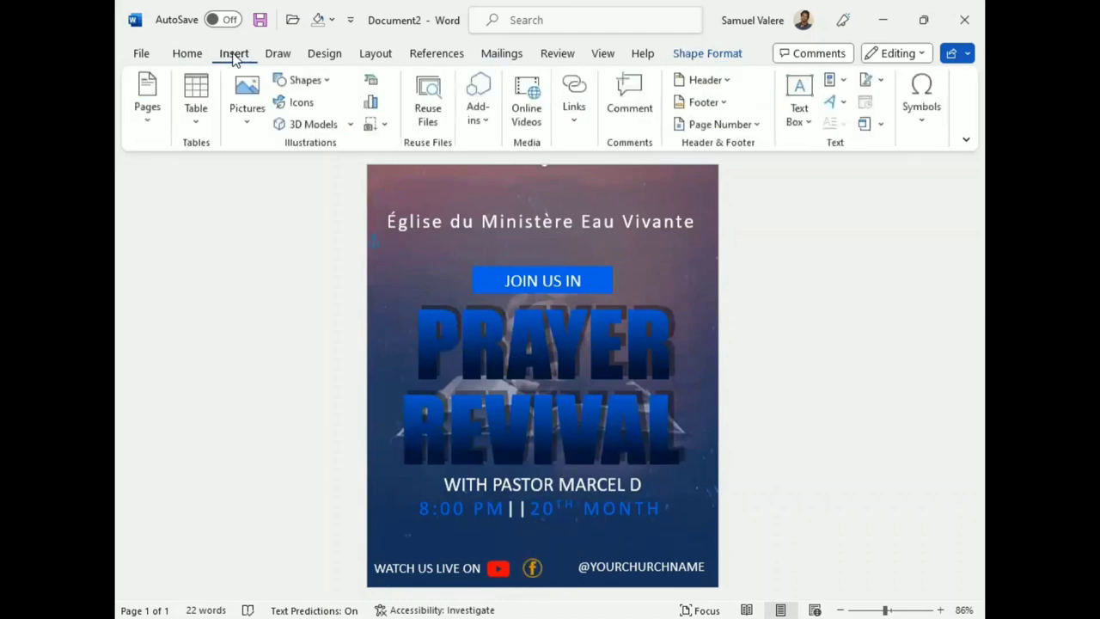
pyautogui.click(247, 116)
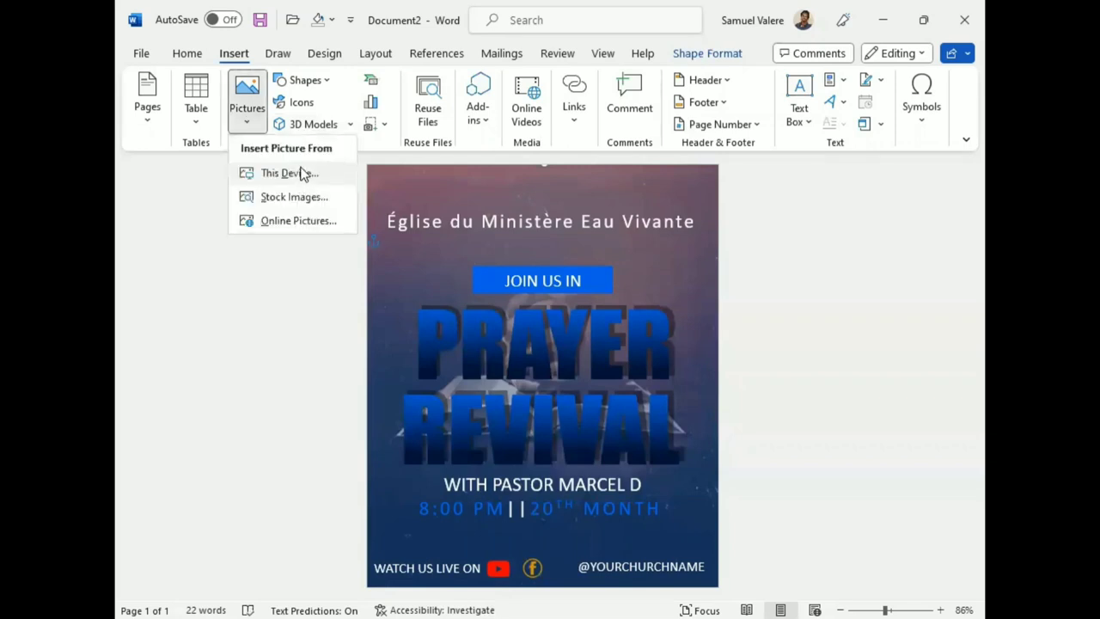
pyautogui.click(303, 173)
pyautogui.scroll(-5, 517, 213)
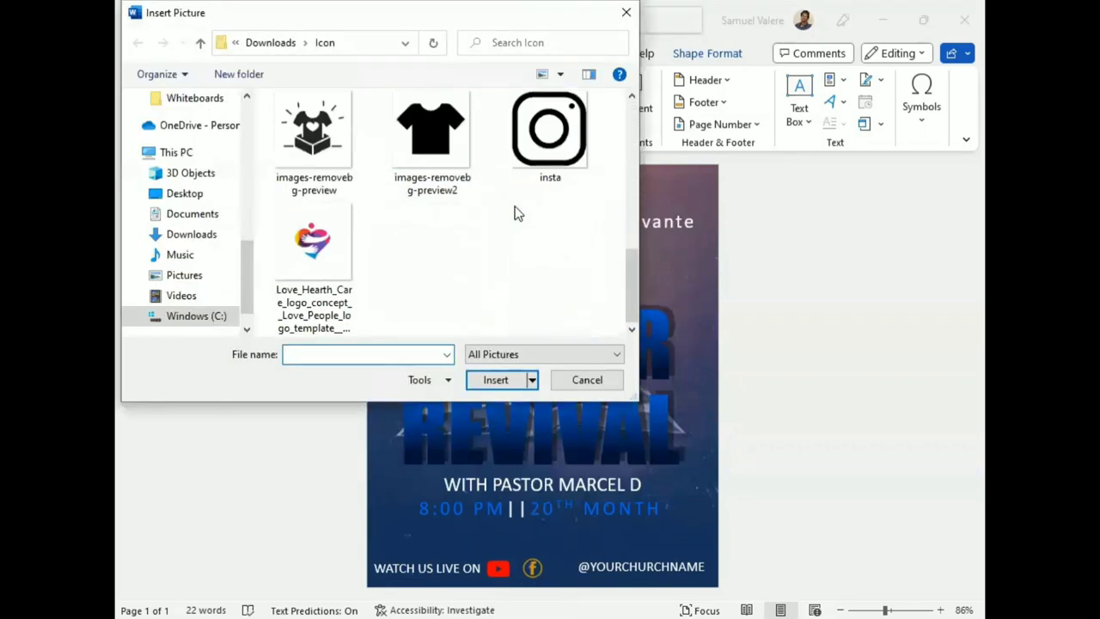
pyautogui.click(552, 138)
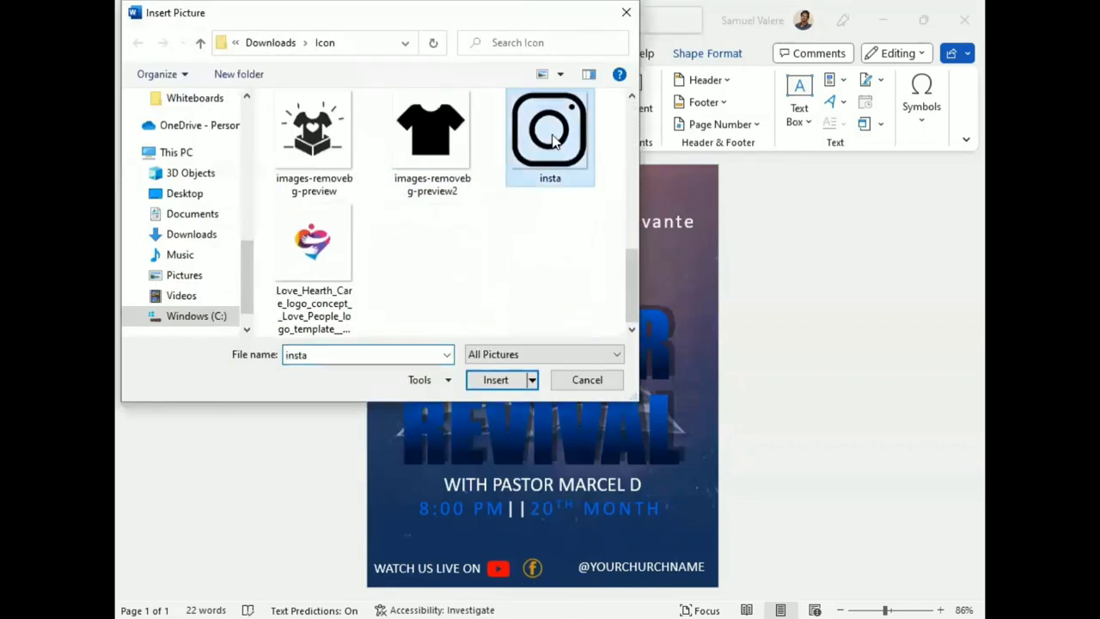
pyautogui.click(505, 383)
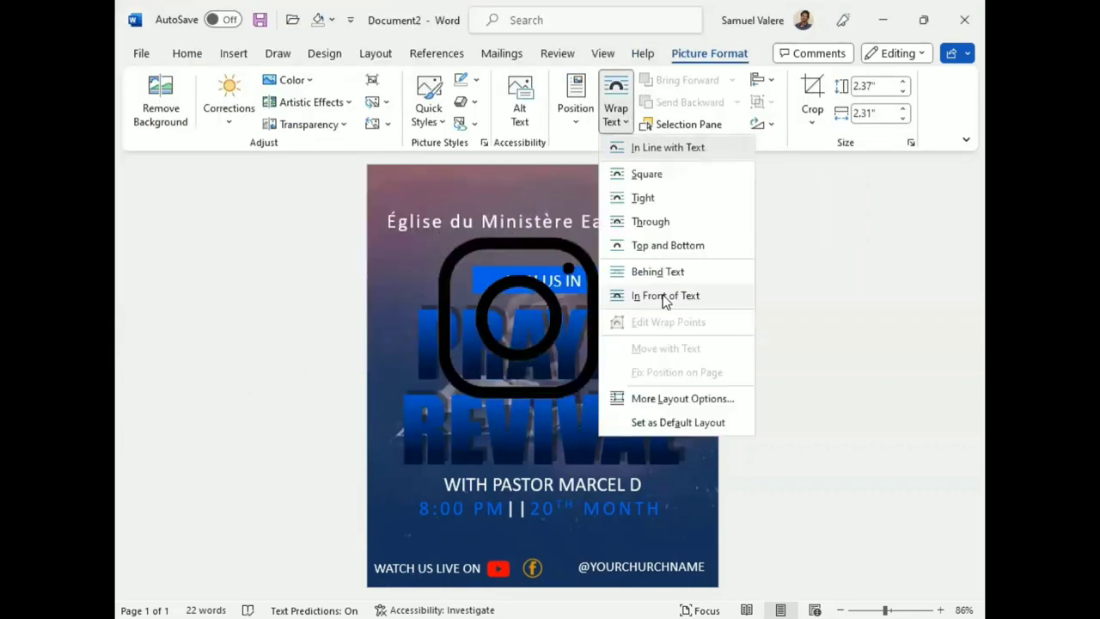
pyautogui.click(663, 295)
pyautogui.moveTo(511, 283); pyautogui.dragTo(536, 331)
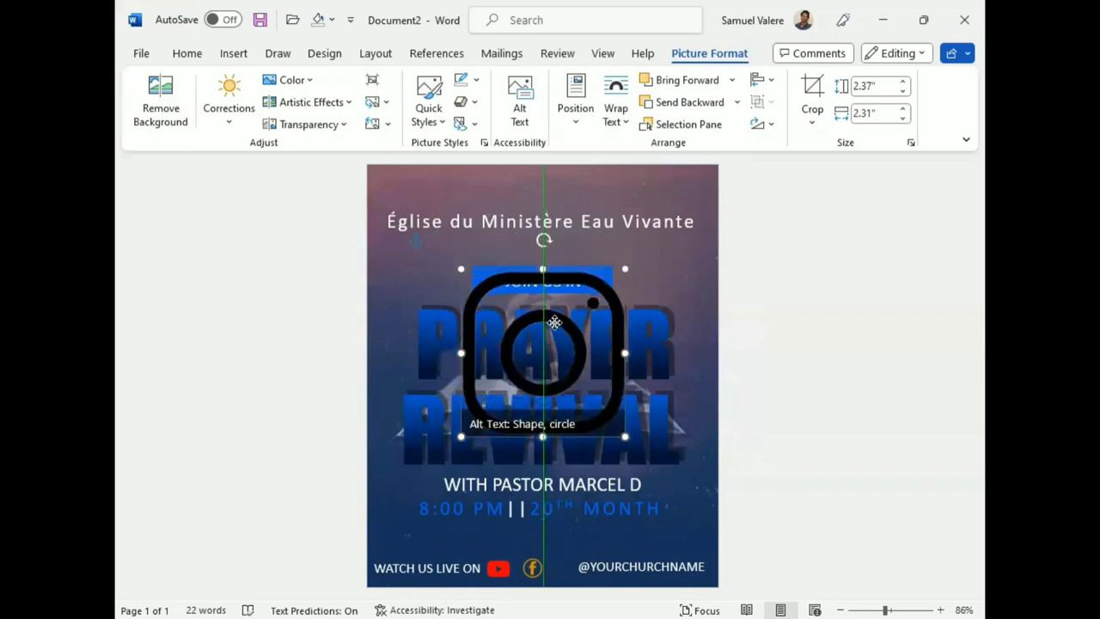
pyautogui.moveTo(595, 298)
pyautogui.mouseDown()
pyautogui.moveTo(485, 422)
pyautogui.moveTo(559, 563)
pyautogui.moveTo(521, 547)
pyautogui.moveTo(571, 559)
pyautogui.mouseUp()
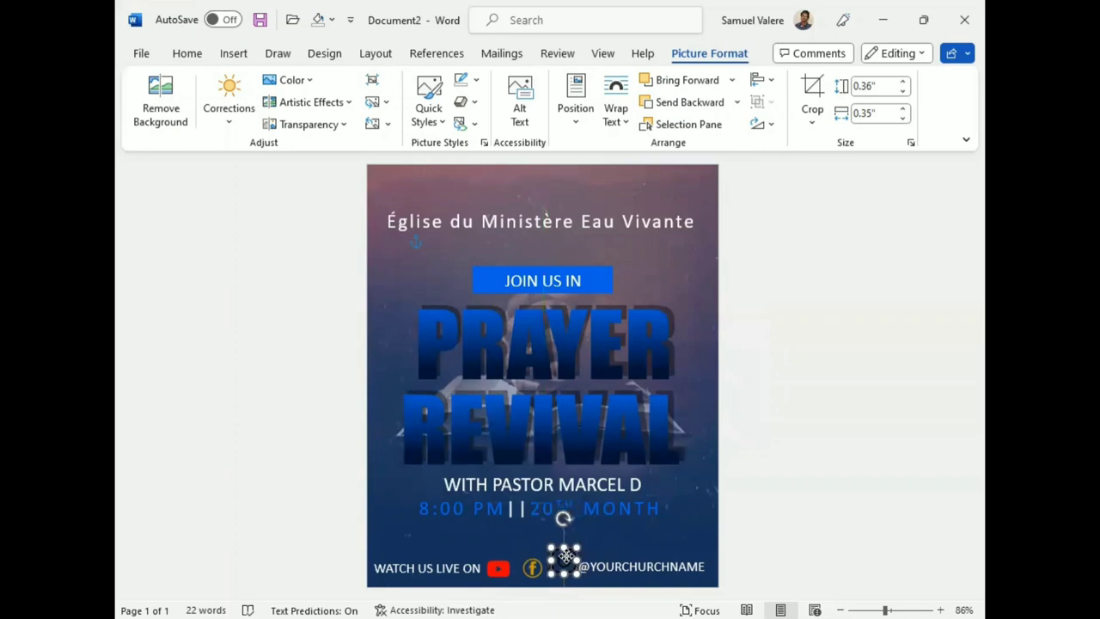
pyautogui.moveTo(570, 559); pyautogui.dragTo(563, 570)
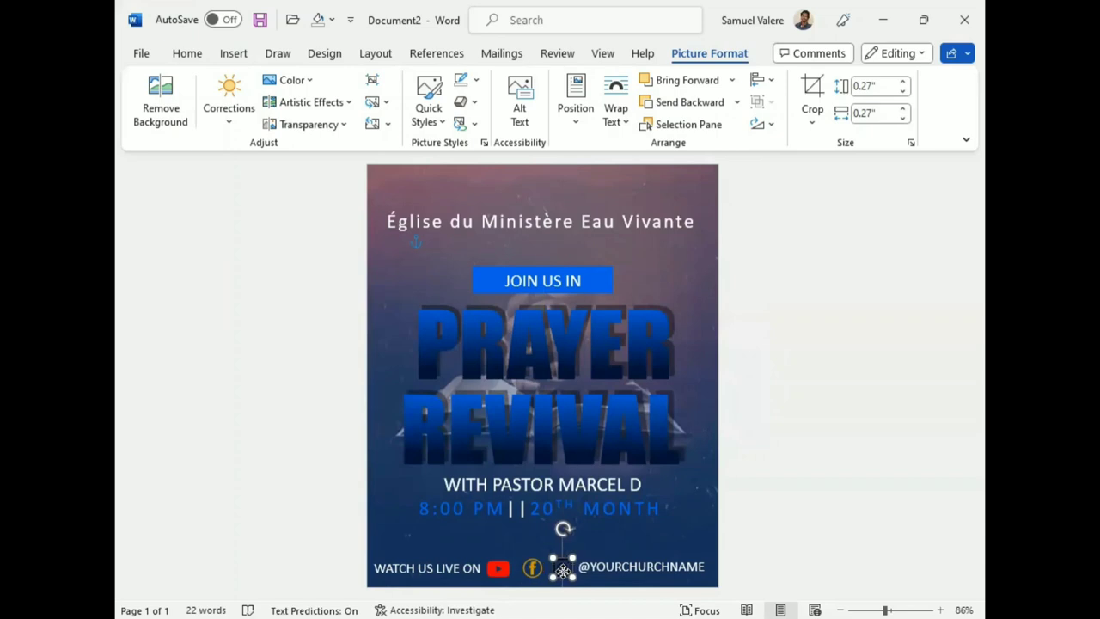
pyautogui.click(292, 80)
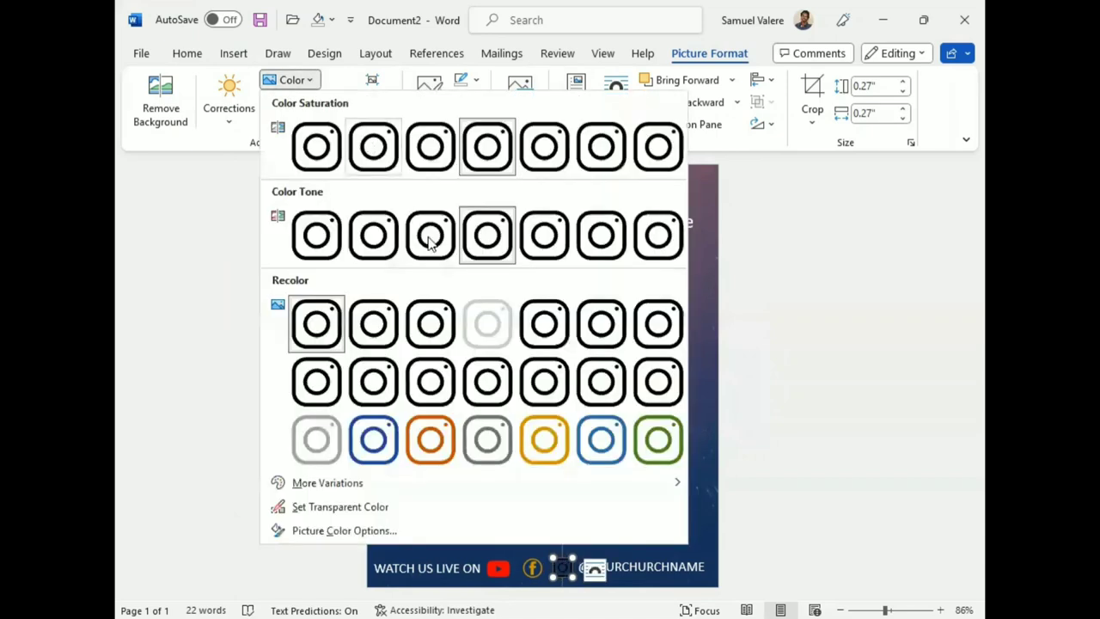
pyautogui.click(542, 420)
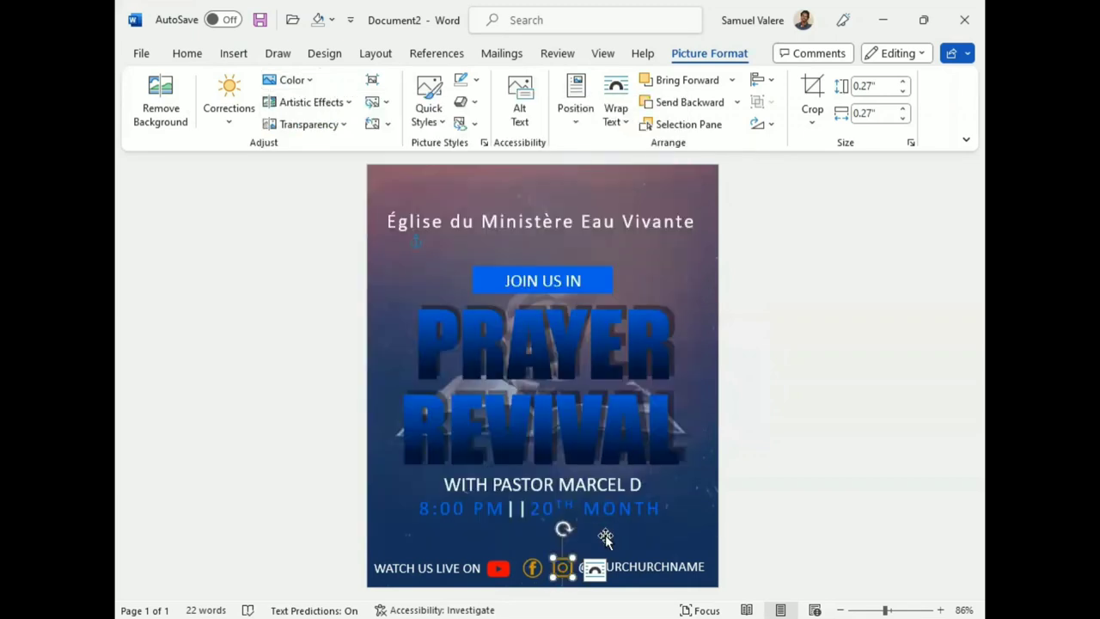
pyautogui.click(823, 487)
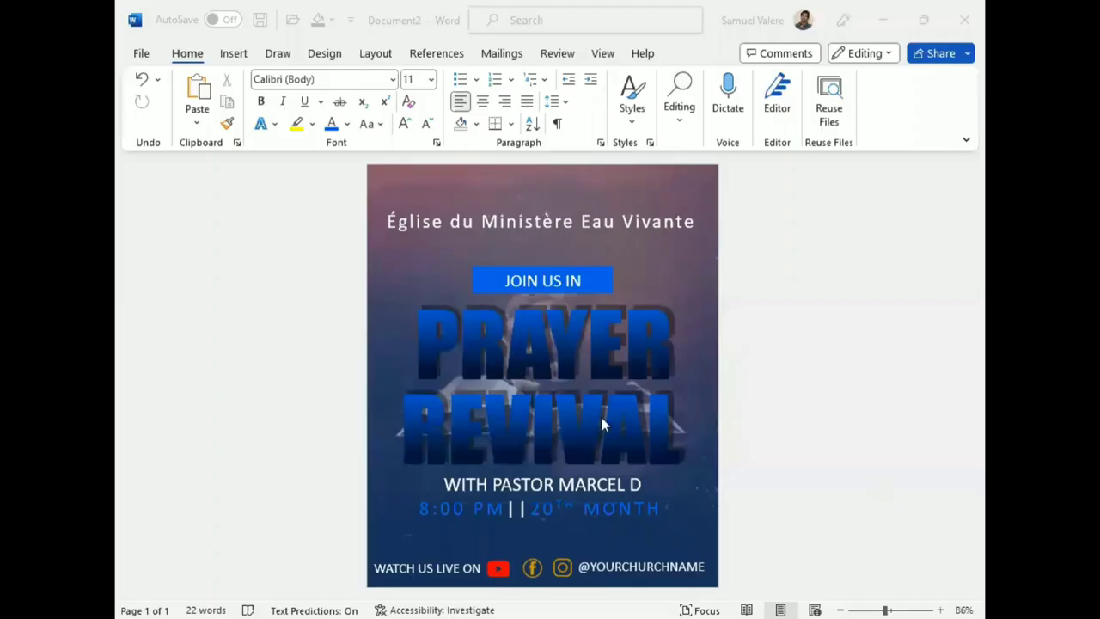
# Step: Select the REVIVAL title and open its full text-fill gradient settings
pyautogui.click(620, 405)
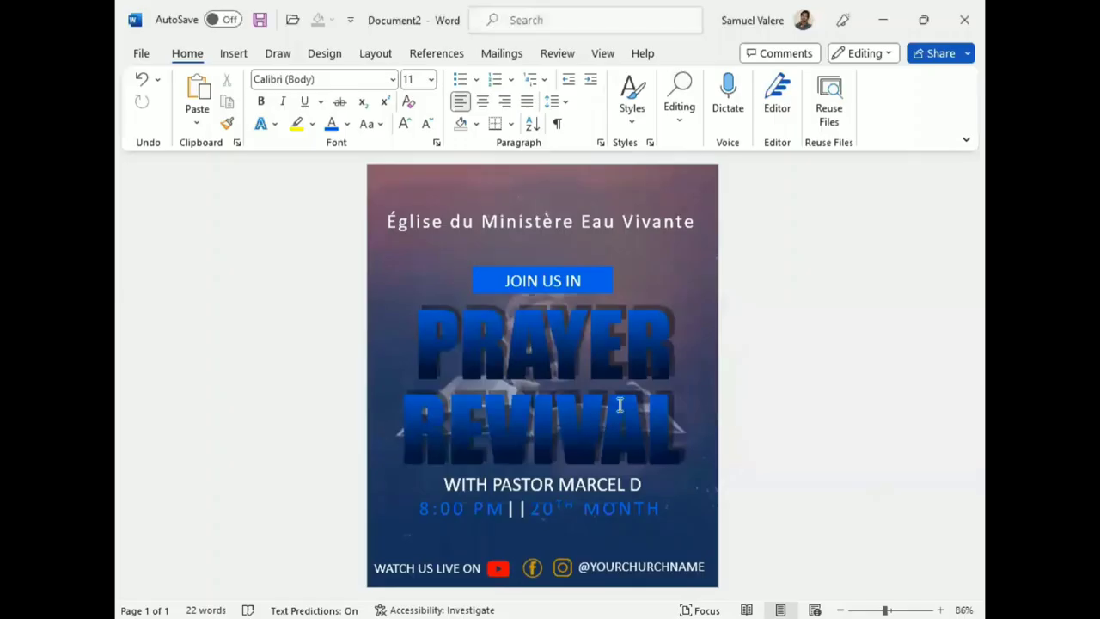
pyautogui.click(619, 405)
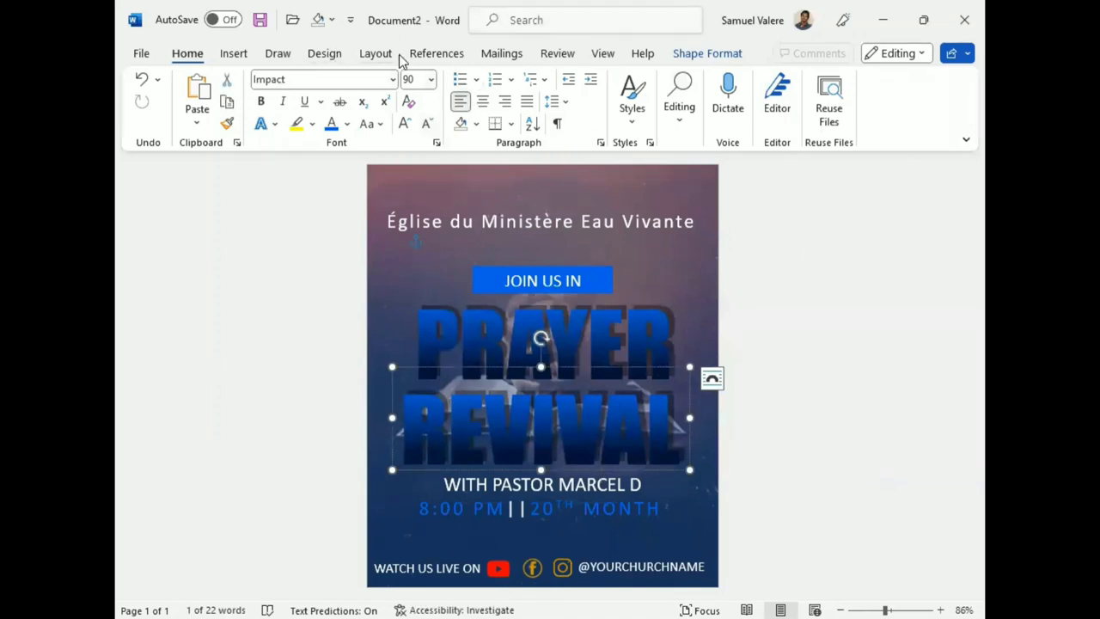
pyautogui.click(705, 53)
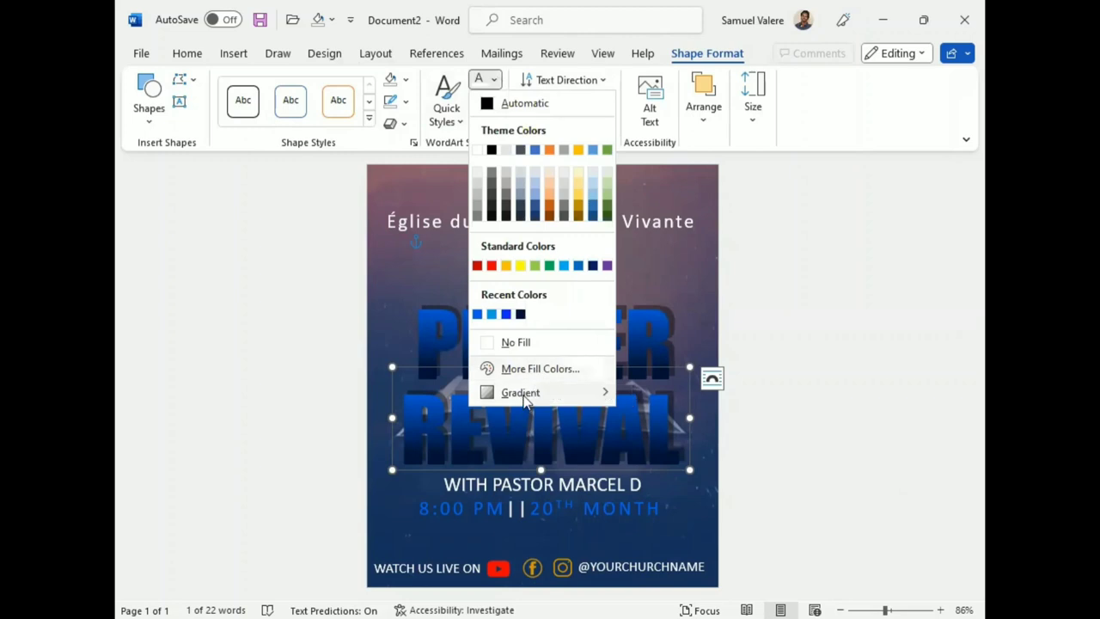
pyautogui.click(520, 392)
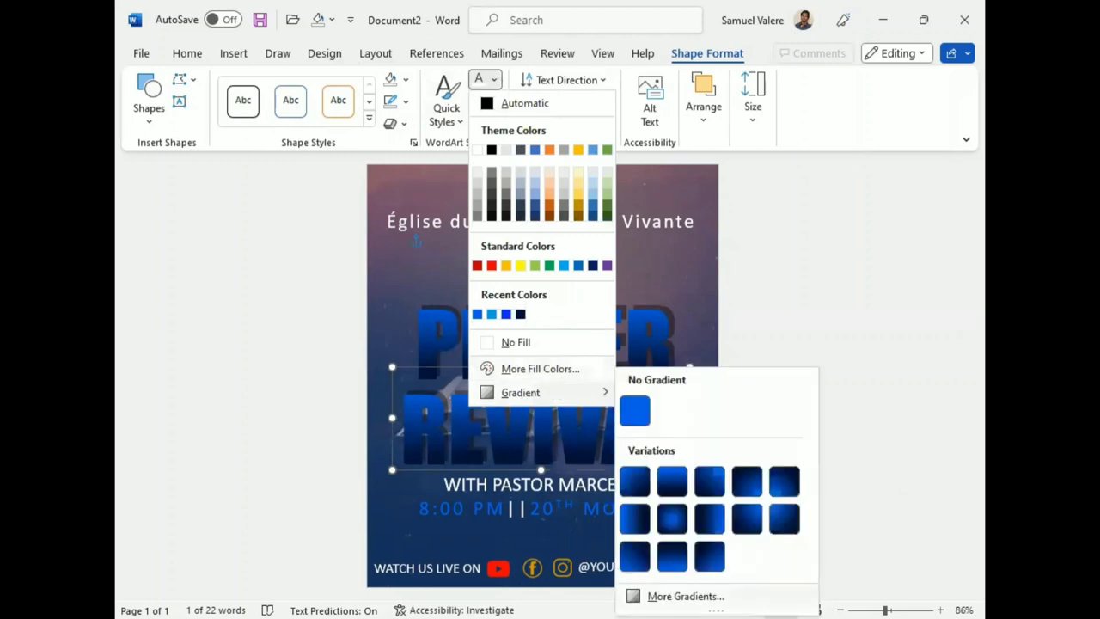
pyautogui.click(685, 595)
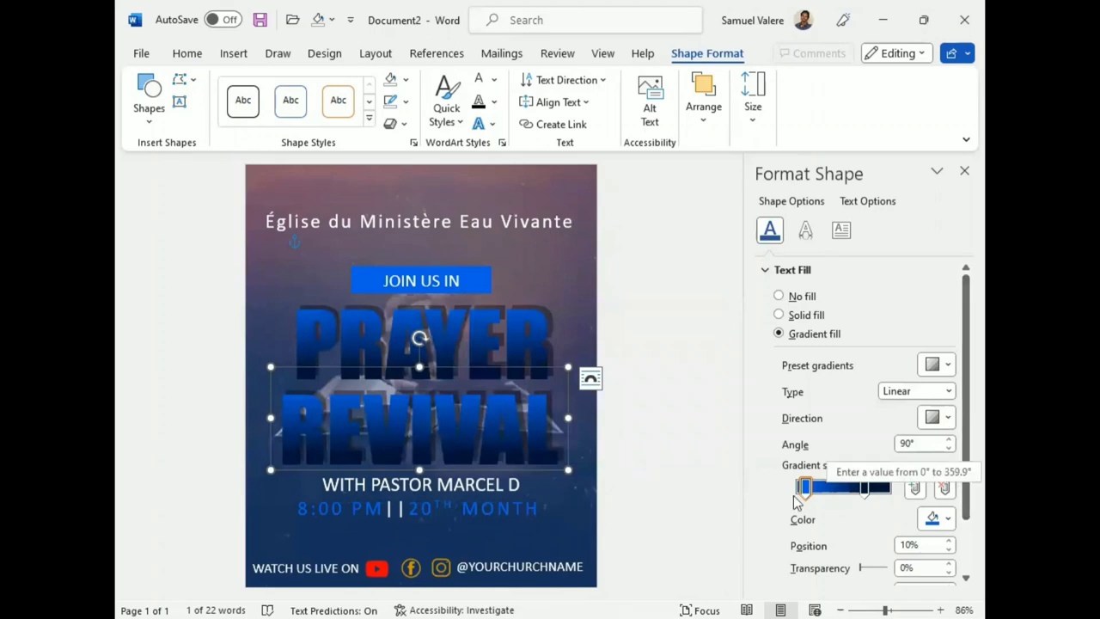
# Step: Reposition the gradient stops, one at about 36%, so the lower part shows brighter blue
pyautogui.moveTo(804, 488)
pyautogui.mouseDown()
pyautogui.moveTo(890, 489)
pyautogui.moveTo(825, 488)
pyautogui.mouseUp()
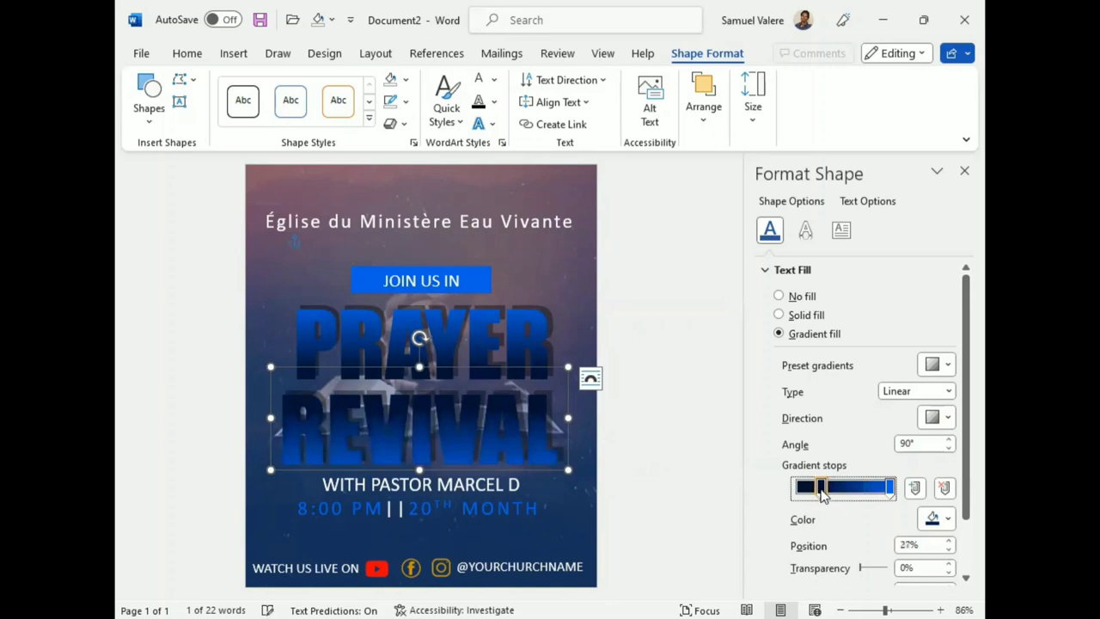
pyautogui.moveTo(827, 490); pyautogui.dragTo(837, 490)
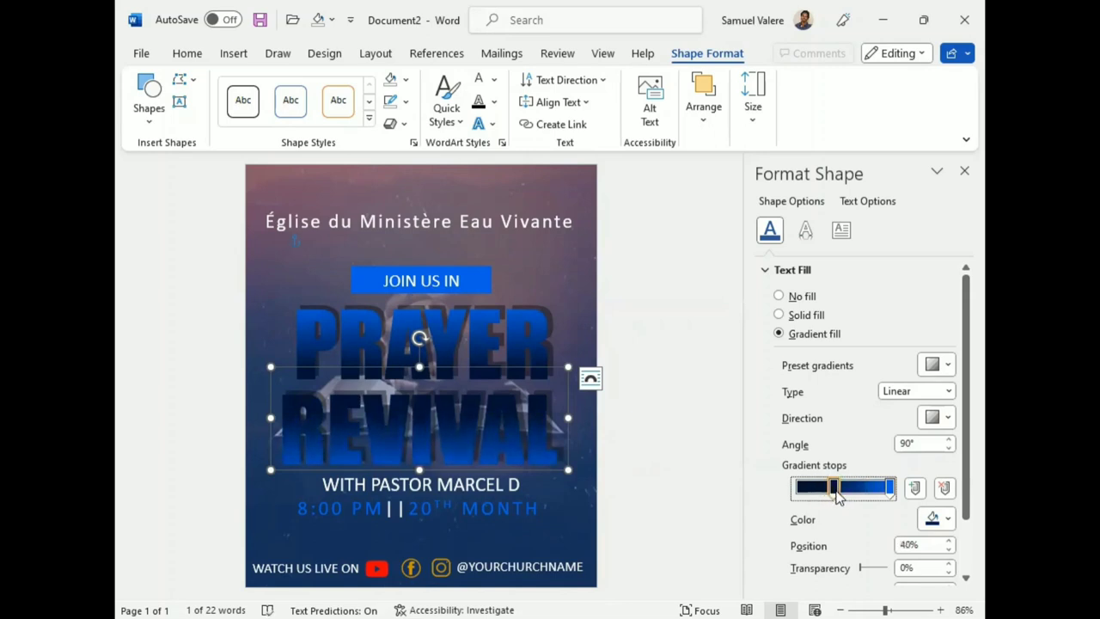
pyautogui.click(891, 488)
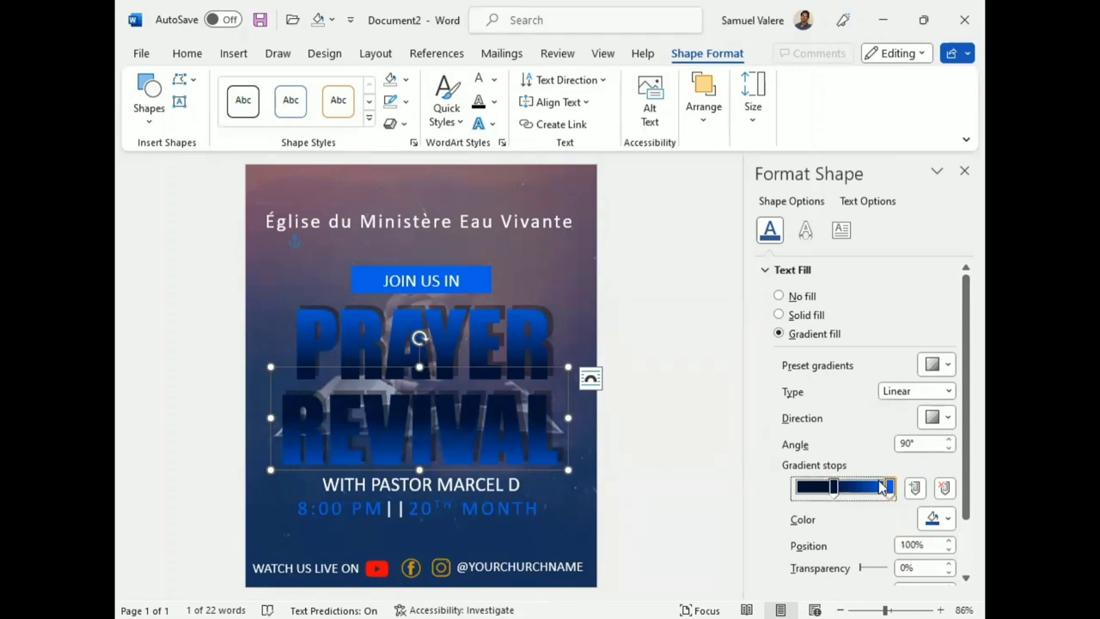
pyautogui.click(514, 330)
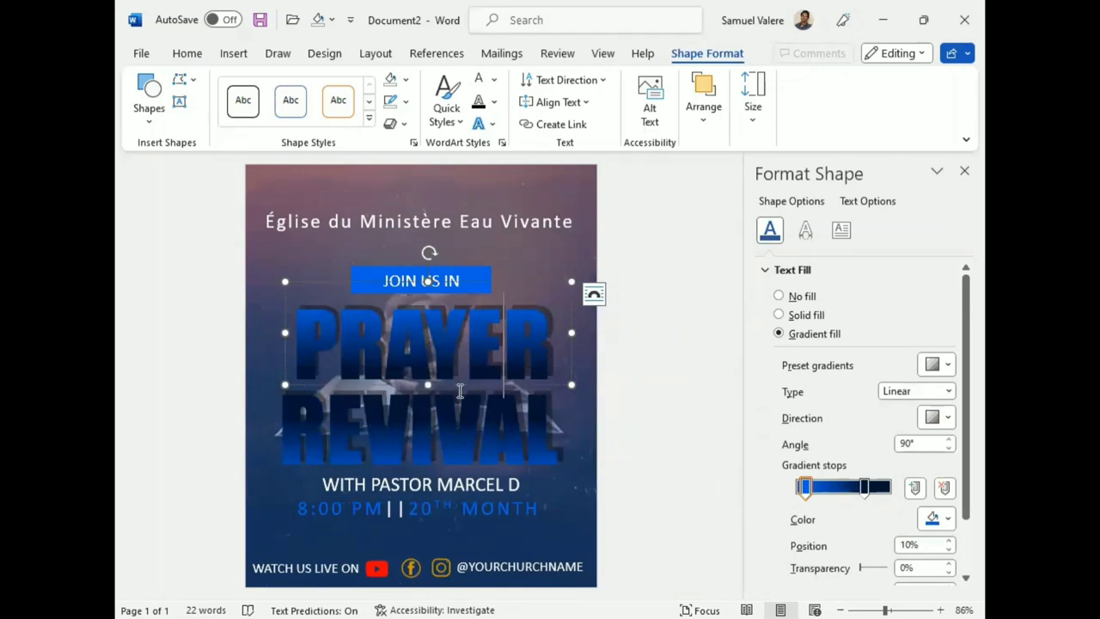
pyautogui.click(472, 416)
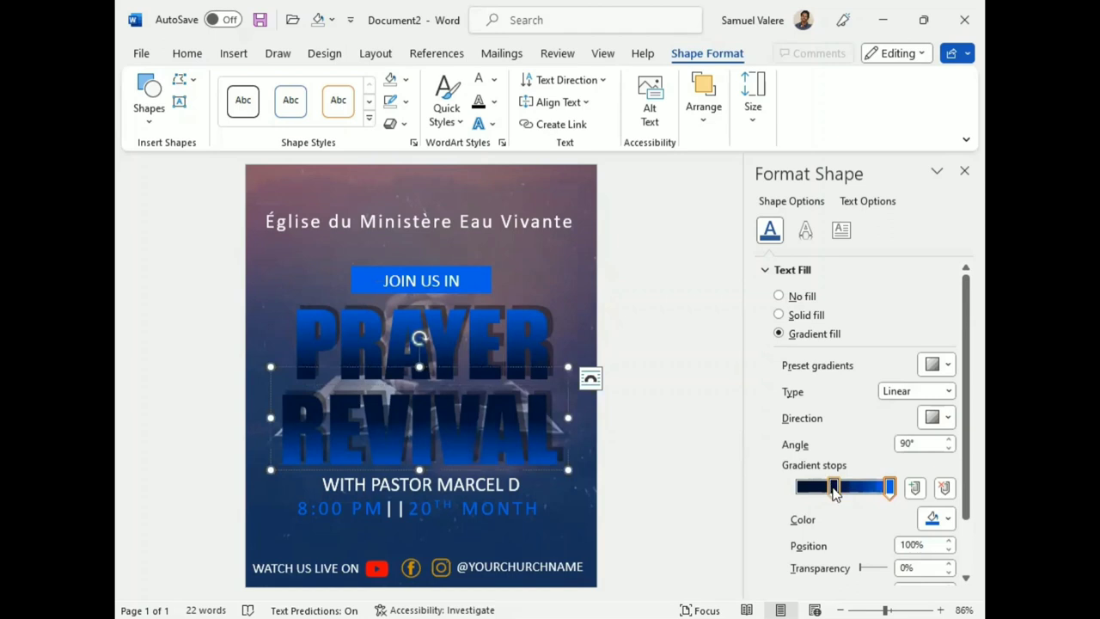
pyautogui.moveTo(834, 488); pyautogui.dragTo(827, 491)
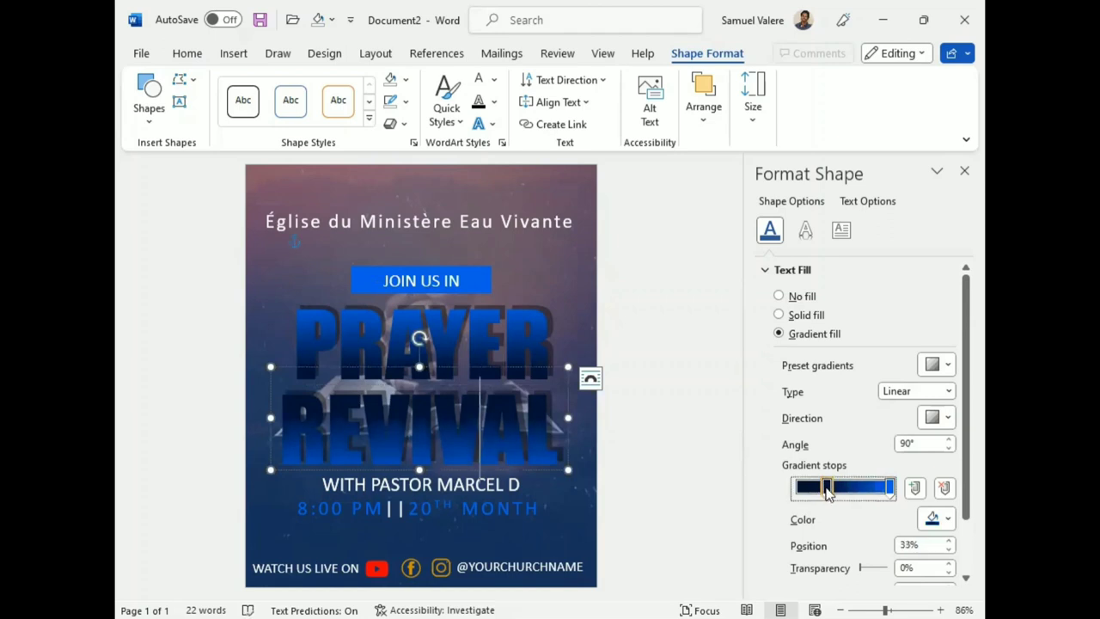
pyautogui.click(963, 172)
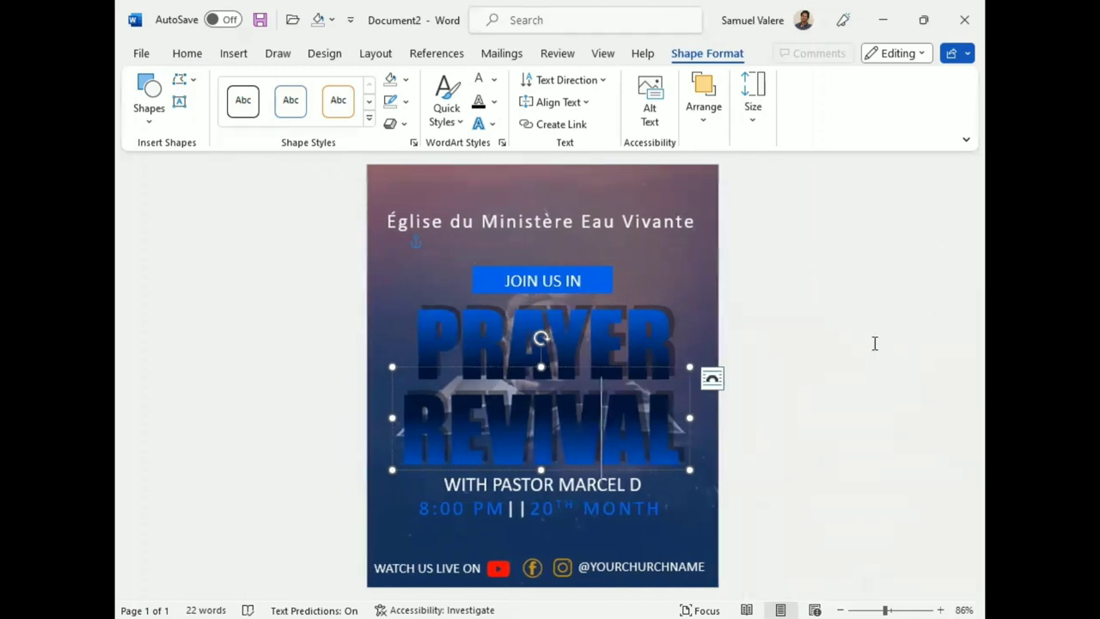
pyautogui.click(875, 345)
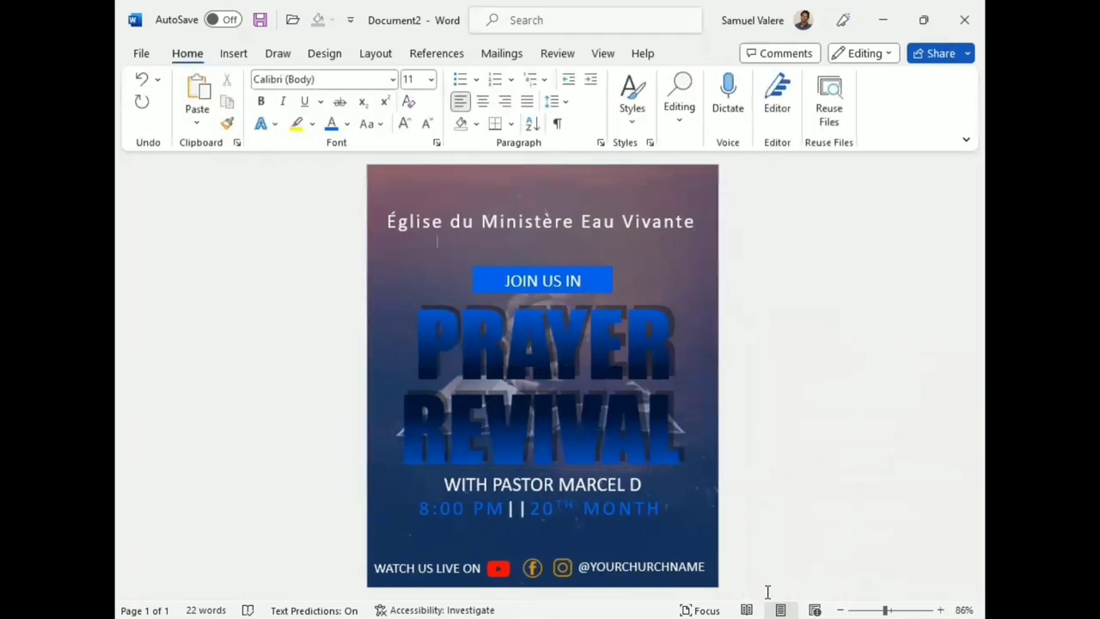